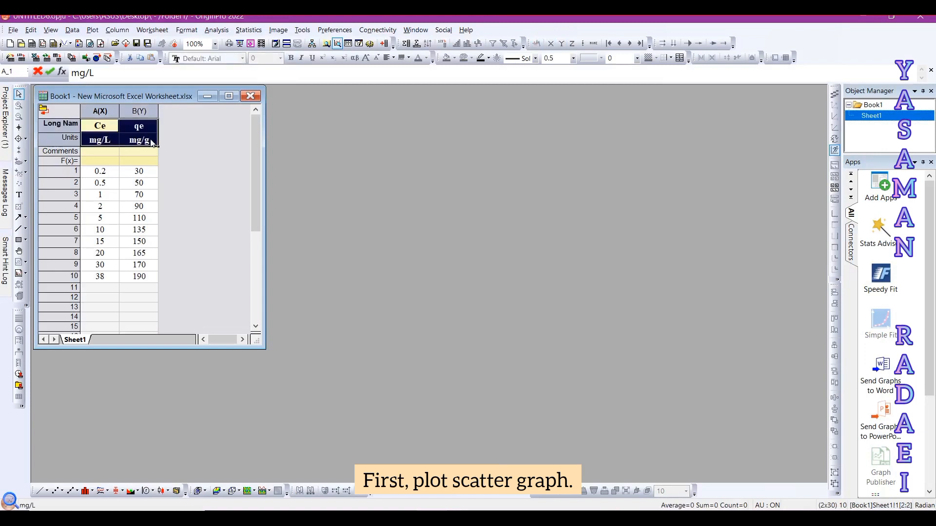
# Plot the Ce and qe columns of the worksheet as a scatter graph
pyautogui.moveTo(103, 111); pyautogui.dragTo(139, 111)
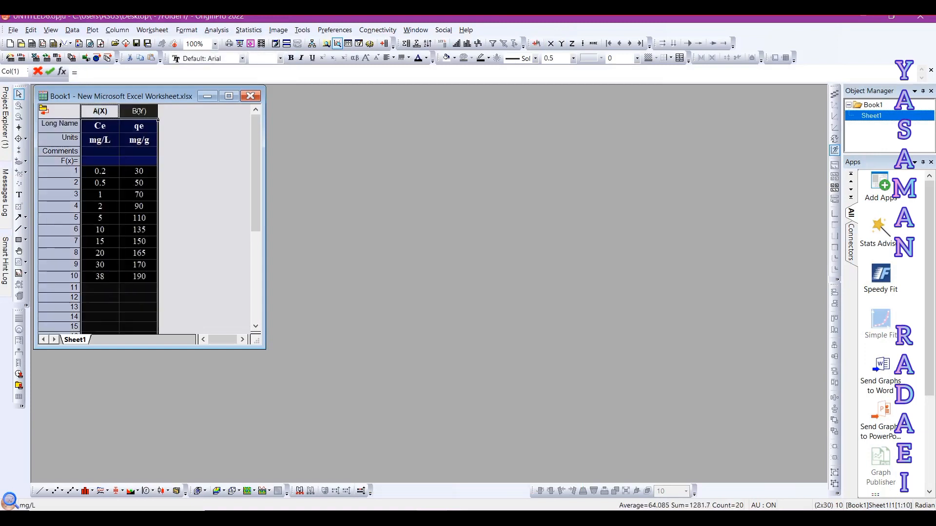
pyautogui.click(95, 31)
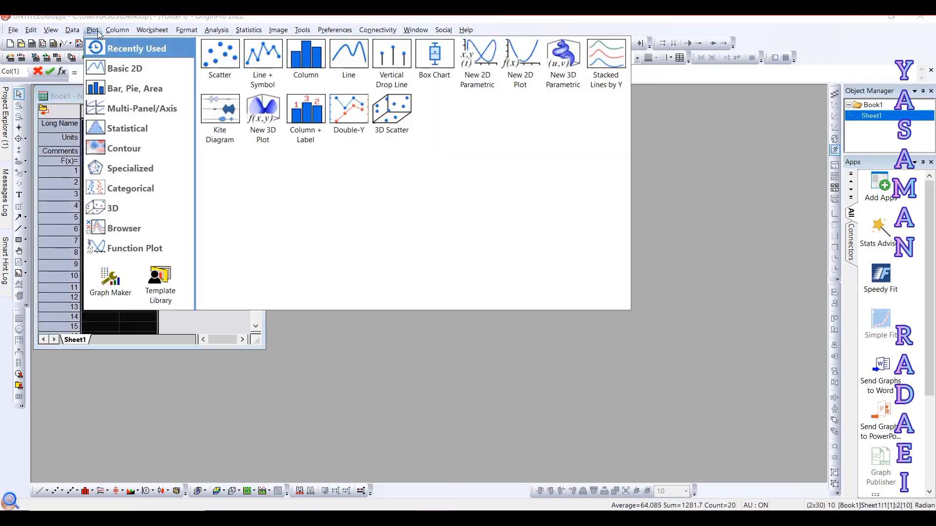
pyautogui.click(229, 86)
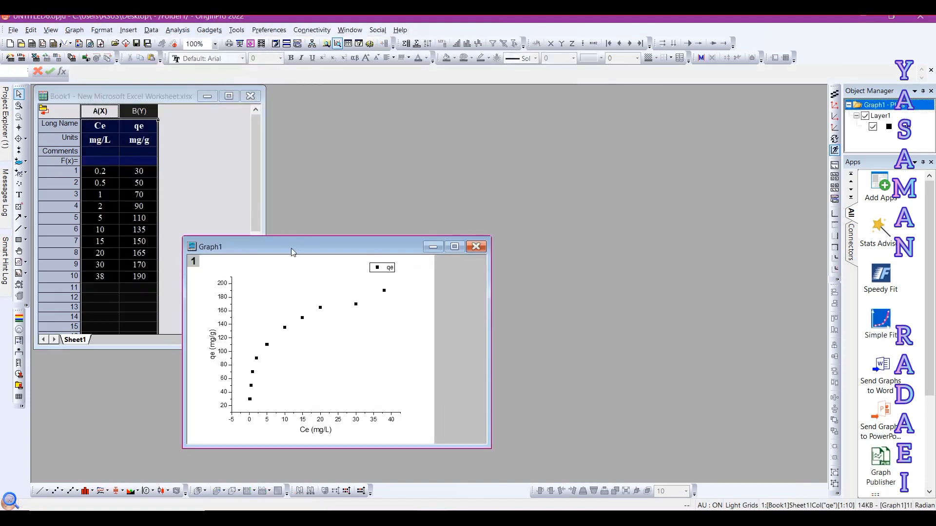
# Enlarge the graph window beside the worksheet and move the qe legend inside the plot area near the upper end of the y-axis
pyautogui.moveTo(291, 247); pyautogui.dragTo(328, 97)
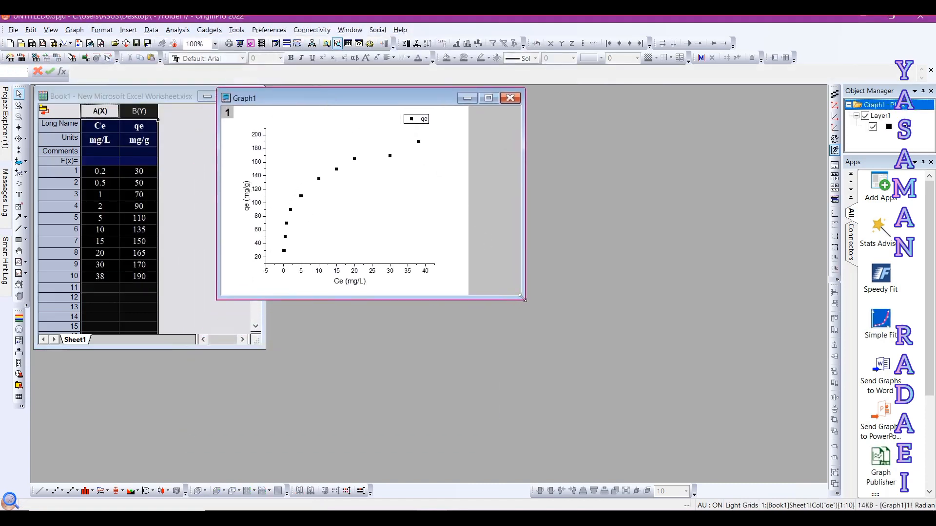
pyautogui.moveTo(524, 297); pyautogui.dragTo(805, 481)
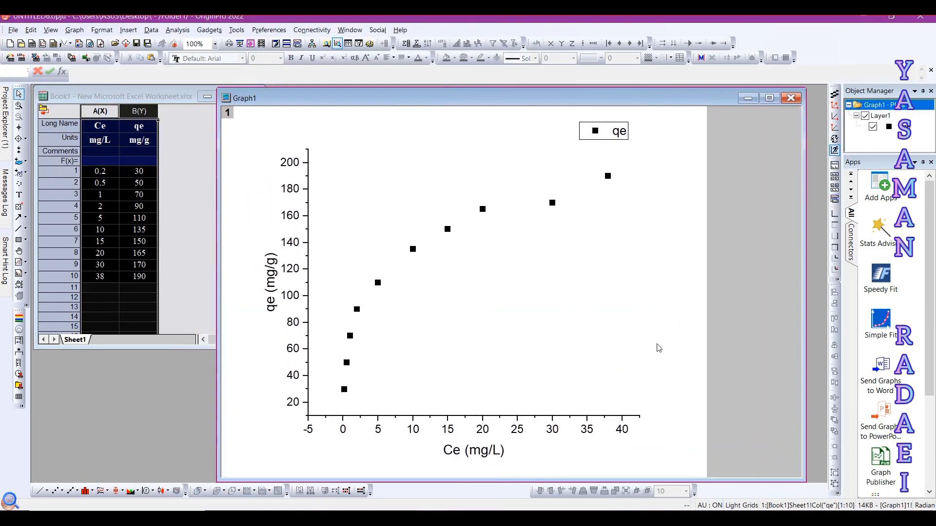
pyautogui.moveTo(604, 127); pyautogui.dragTo(355, 166)
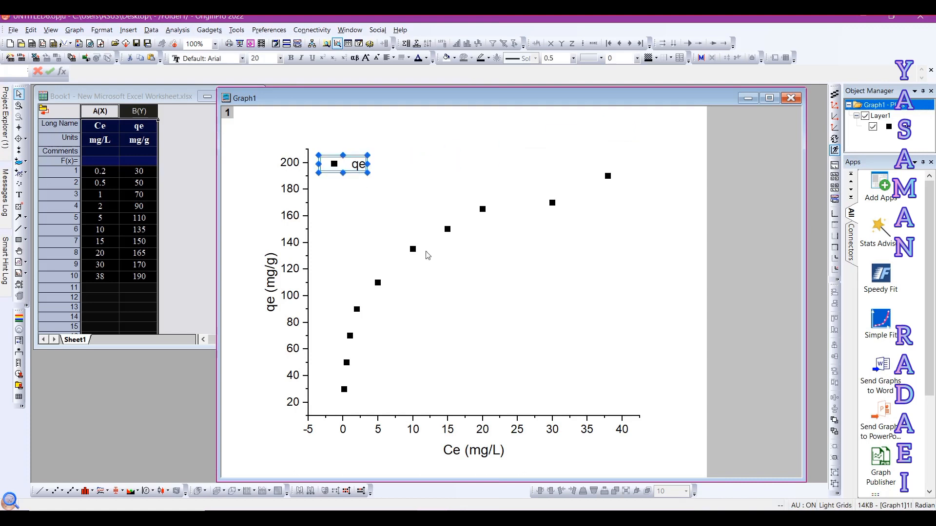
# Select the qe data points on the graph and open the Nonlinear Curve Fit dialog for them
pyautogui.click(448, 230)
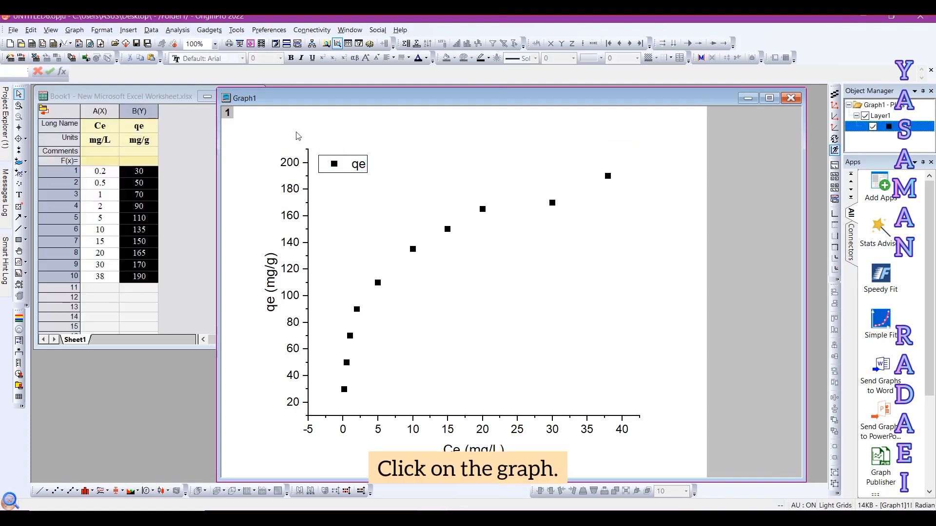
pyautogui.click(185, 31)
pyautogui.moveTo(227, 81)
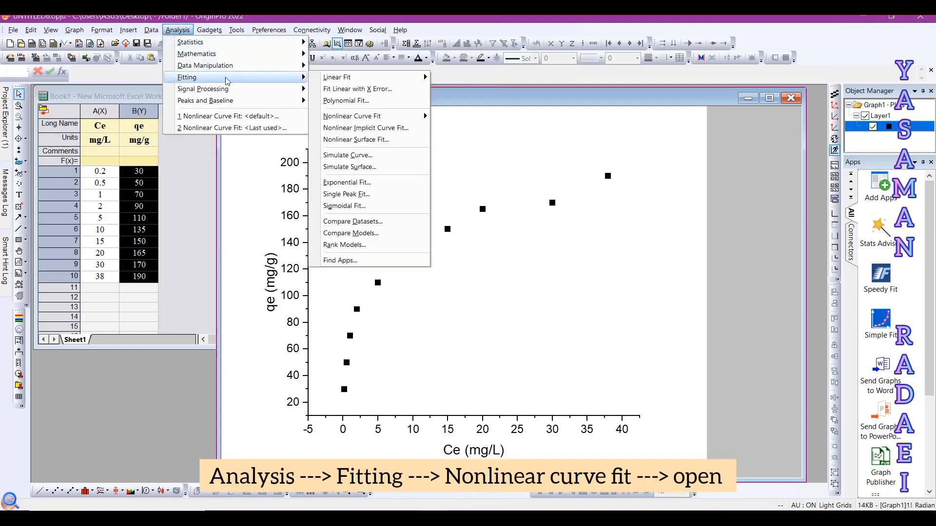
pyautogui.moveTo(414, 120)
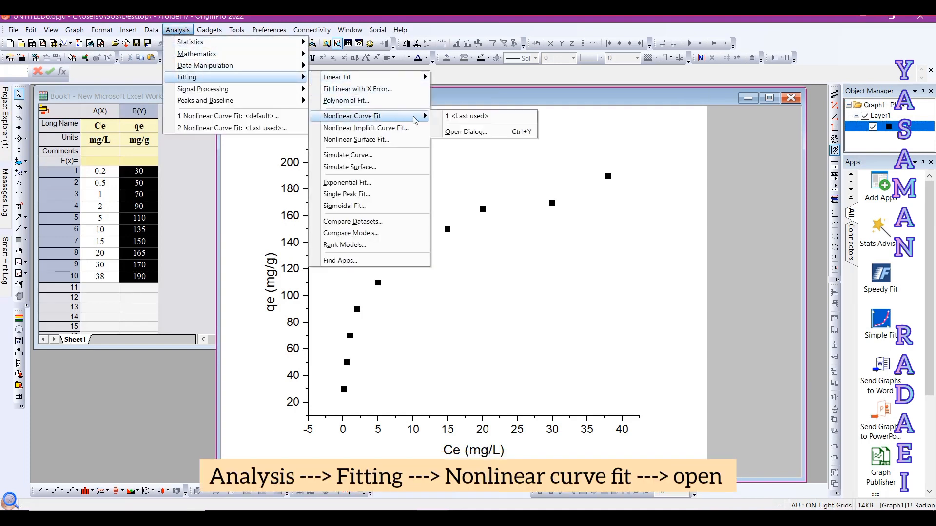
pyautogui.click(506, 133)
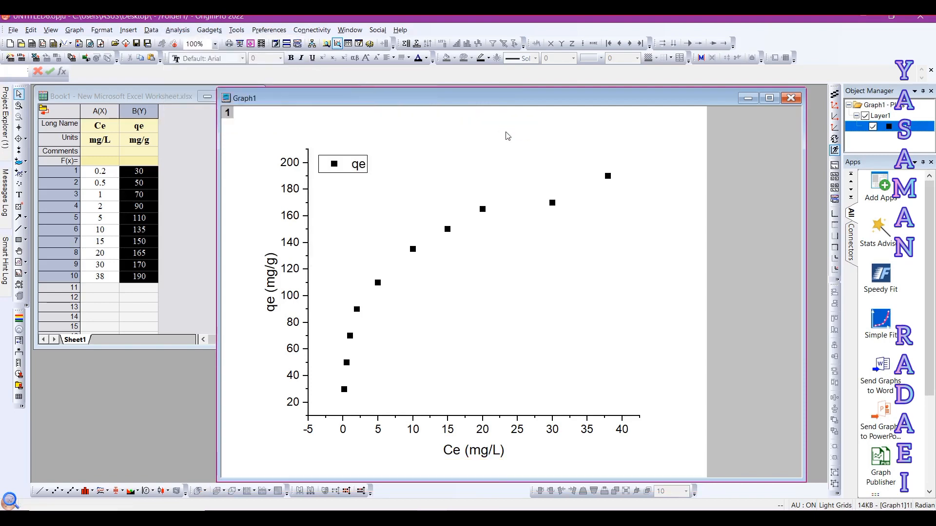
pyautogui.moveTo(327, 83); pyautogui.dragTo(410, 64)
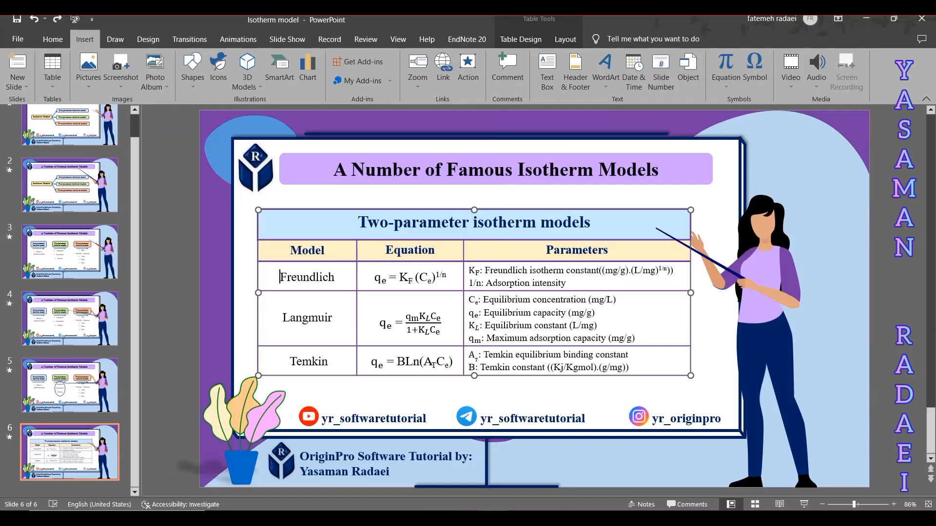
# Switch to PowerPoint and highlight the Freundlich model name, its equation and the parameter symbols KF and 1/n in yellow in the isotherm table
pyautogui.moveTo(280, 276); pyautogui.dragTo(447, 283)
pyautogui.click(428, 255)
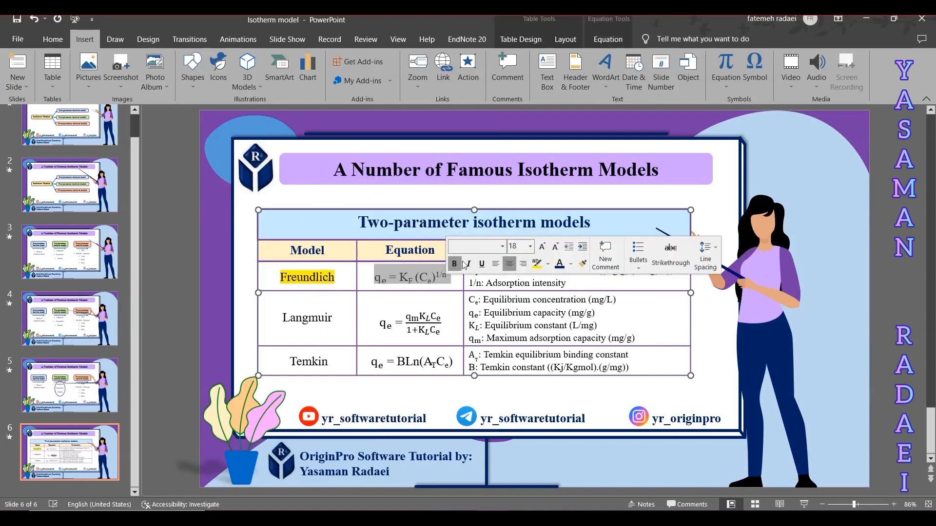
pyautogui.click(537, 264)
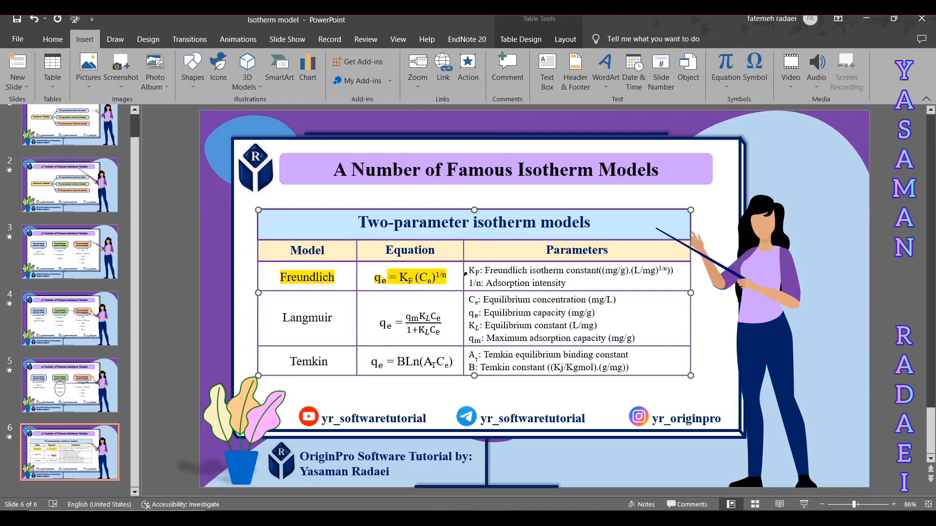
pyautogui.moveTo(470, 269); pyautogui.dragTo(484, 284)
pyautogui.click(575, 251)
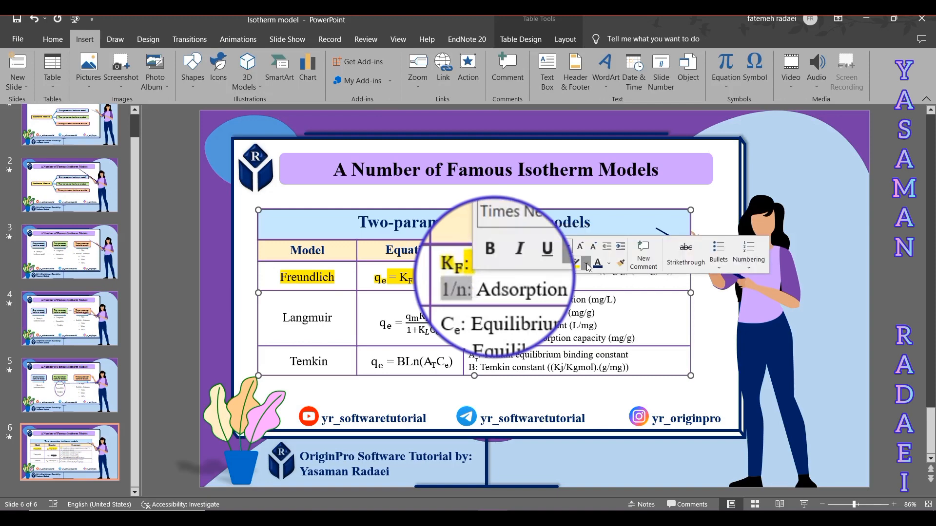
pyautogui.click(580, 265)
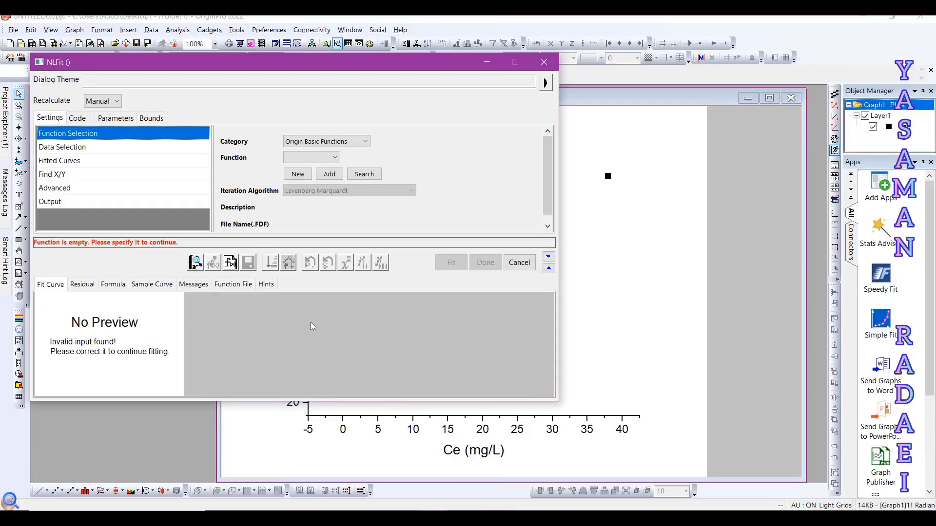
# Return to OriginPro and search the fitting functions for "Freun" from the function selection settings
pyautogui.moveTo(332, 77); pyautogui.dragTo(442, 108)
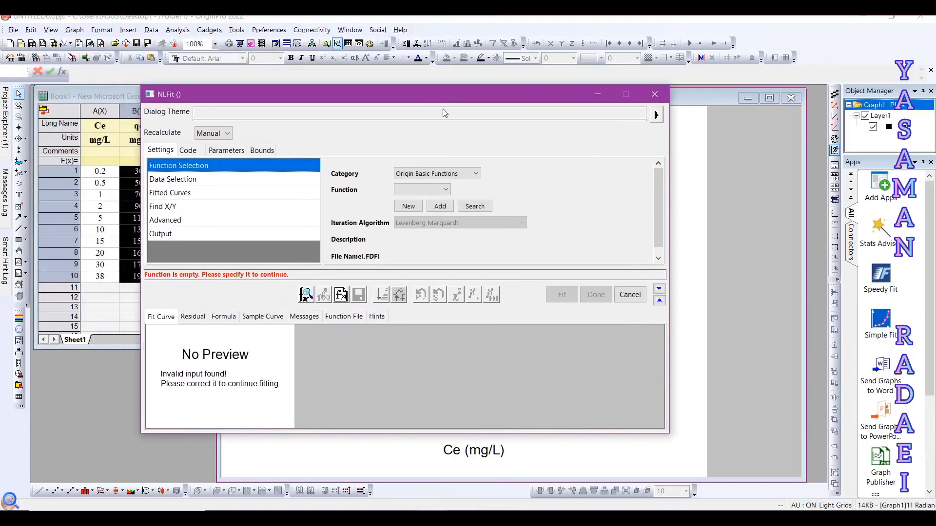
pyautogui.click(445, 190)
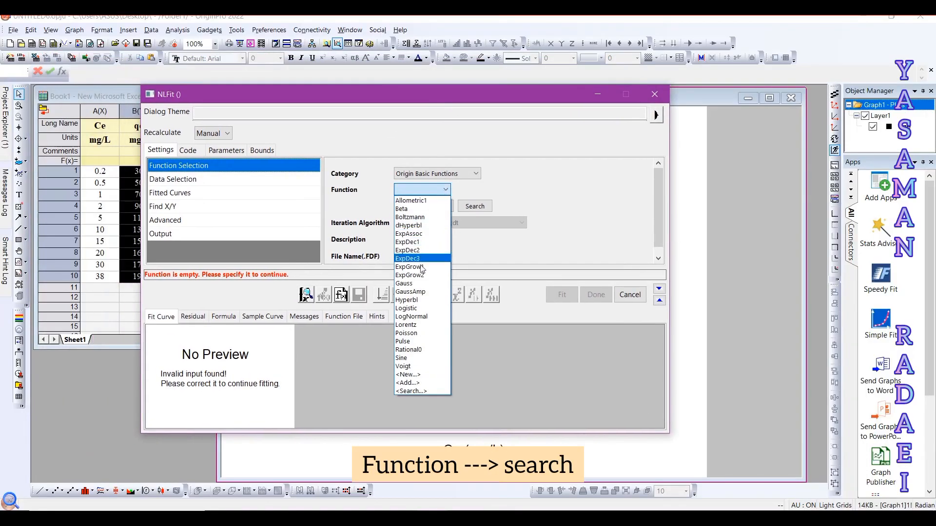
pyautogui.click(422, 392)
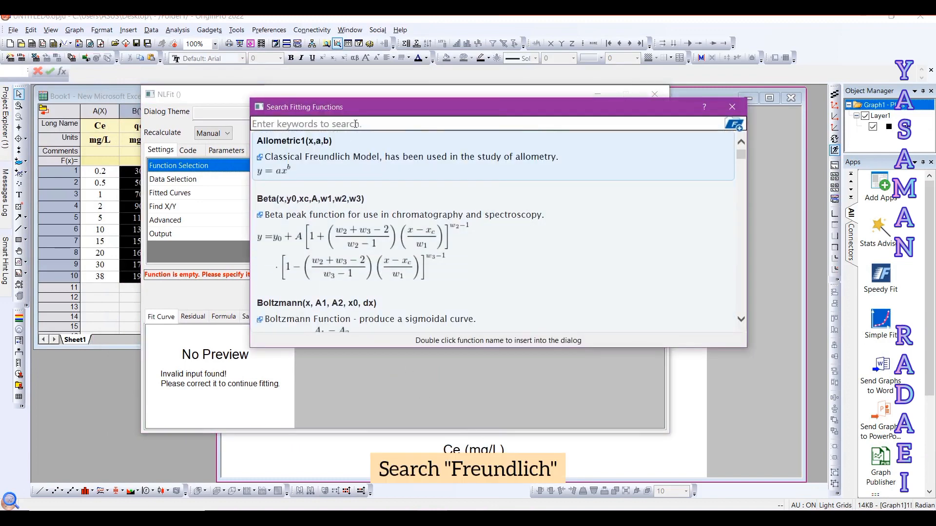
pyautogui.write('Freun')
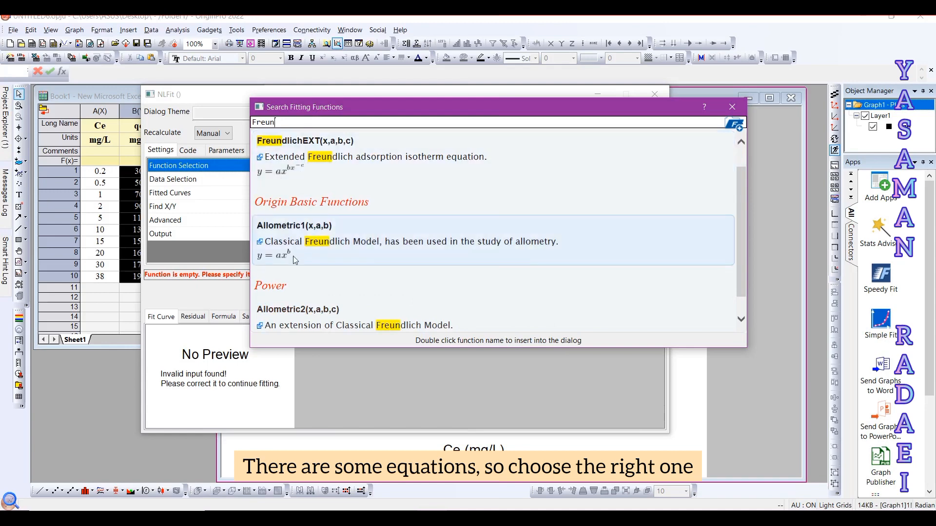
pyautogui.scroll(-1, 280, 263)
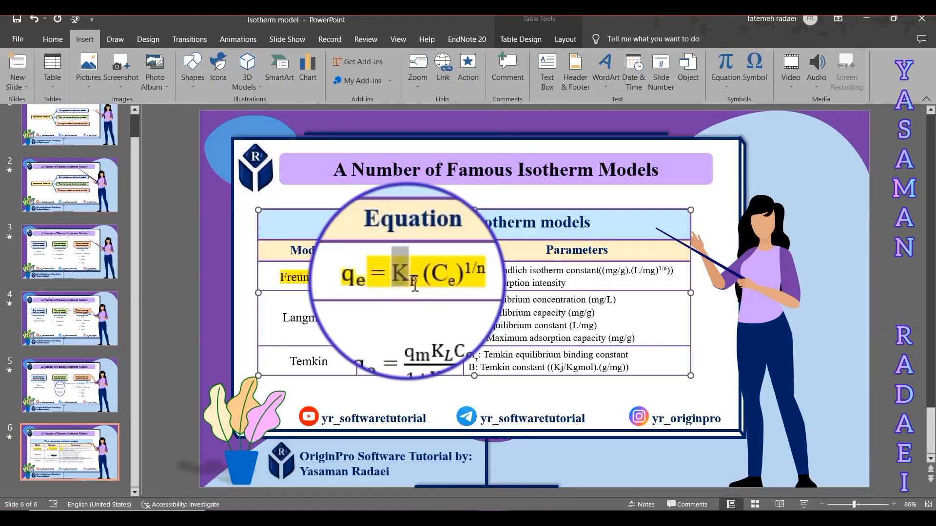
# Check the constant and exponent of the Freundlich equation on the PowerPoint slide, and insert the matching function Allometric1 into the OriginPro fit
pyautogui.moveTo(435, 276); pyautogui.dragTo(448, 276)
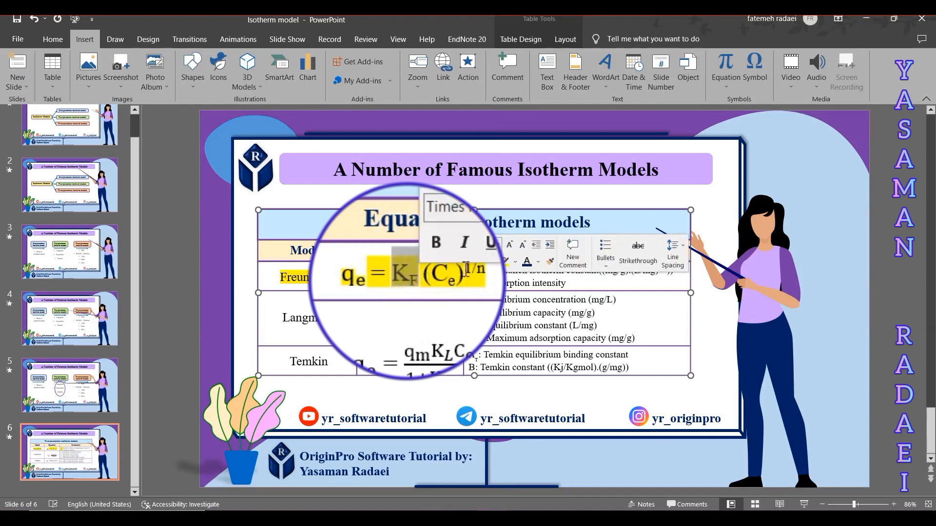
pyautogui.click(440, 275)
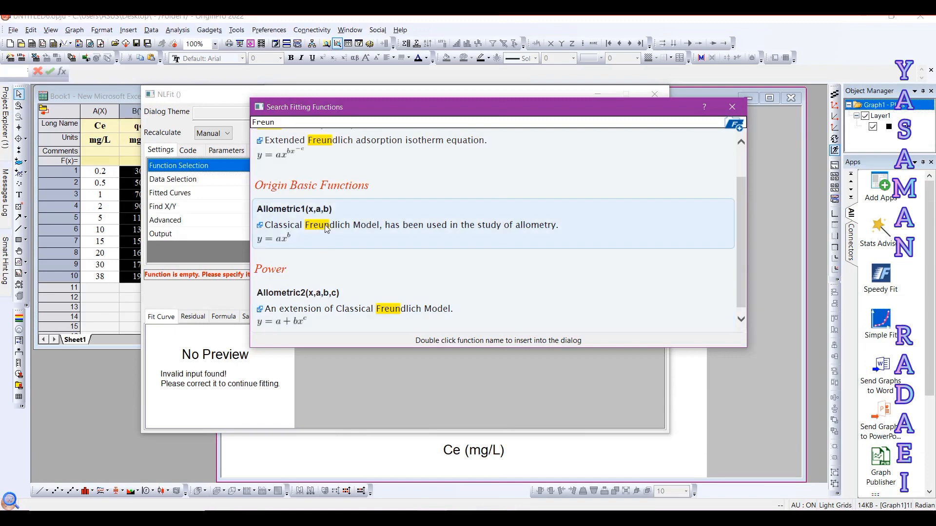
pyautogui.doubleClick(326, 229)
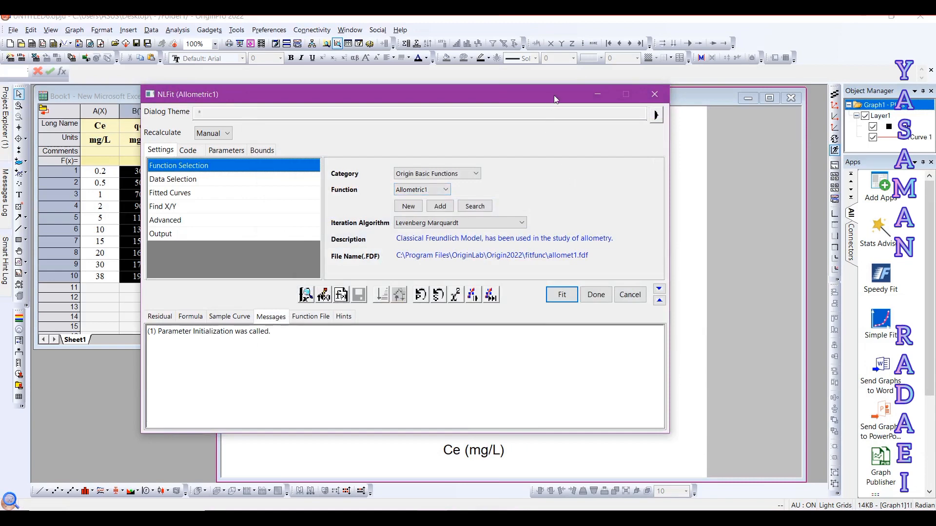
# Run a Simplex fit with the Allometric1 function and complete the nonlinear fit of the qe data
pyautogui.moveTo(554, 95); pyautogui.dragTo(400, 369)
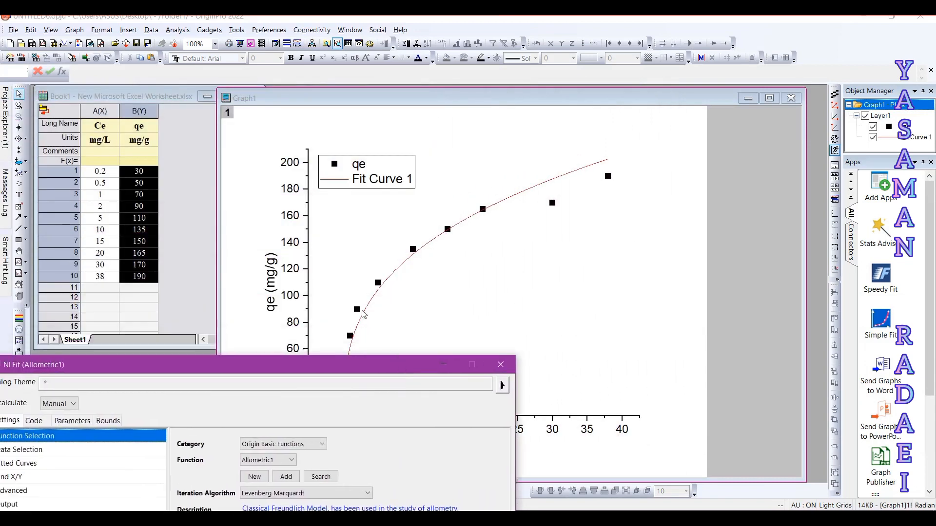
pyautogui.moveTo(336, 365); pyautogui.dragTo(272, 33)
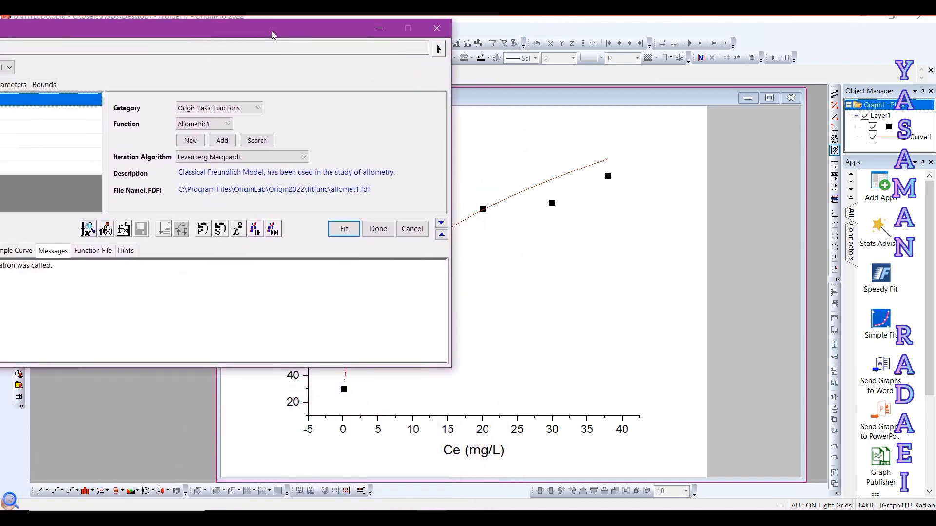
pyautogui.click(220, 230)
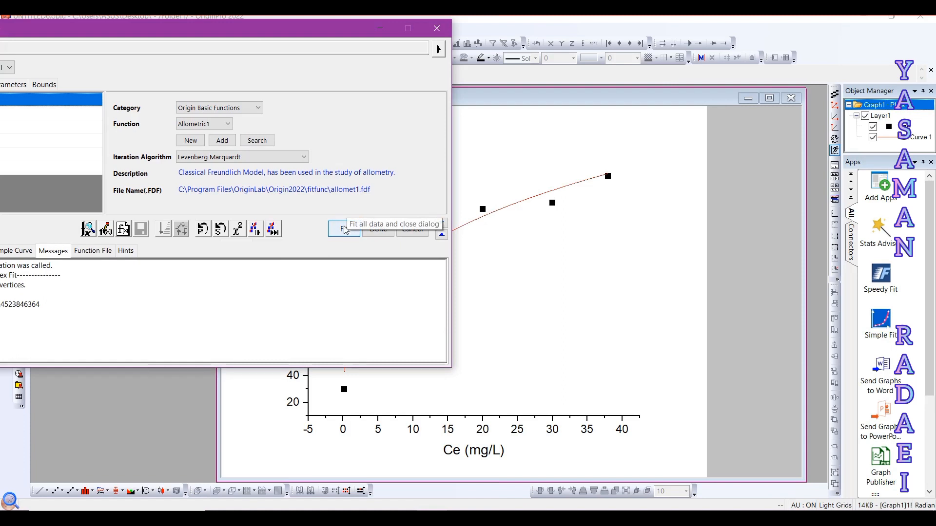
pyautogui.moveTo(225, 36); pyautogui.dragTo(345, 43)
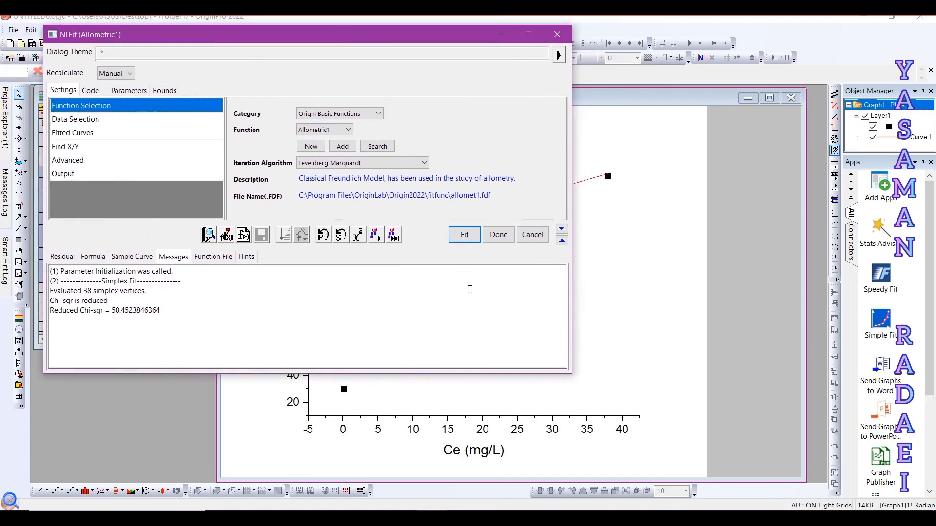
pyautogui.click(465, 235)
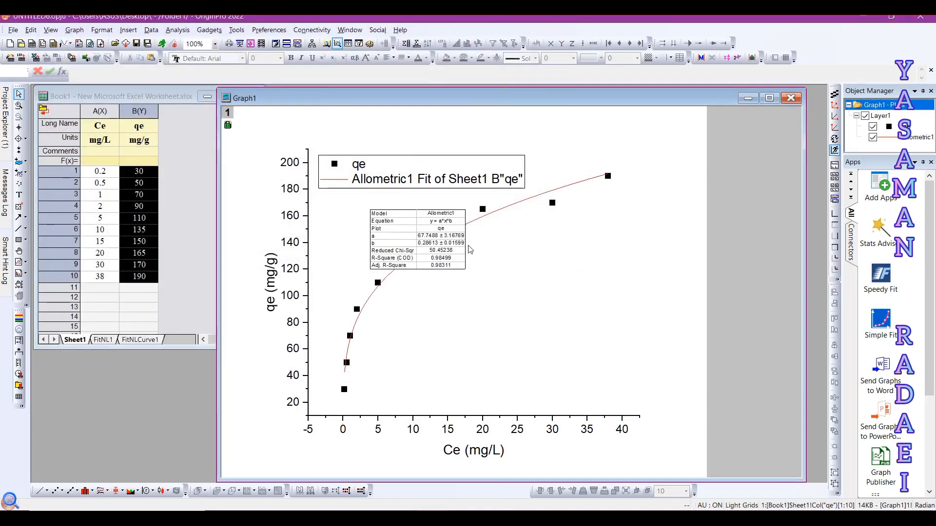
# Move the fit results table to the empty area below the fitted curve and enlarge it until its text is readable
pyautogui.click(419, 239)
pyautogui.moveTo(418, 238); pyautogui.dragTo(495, 275)
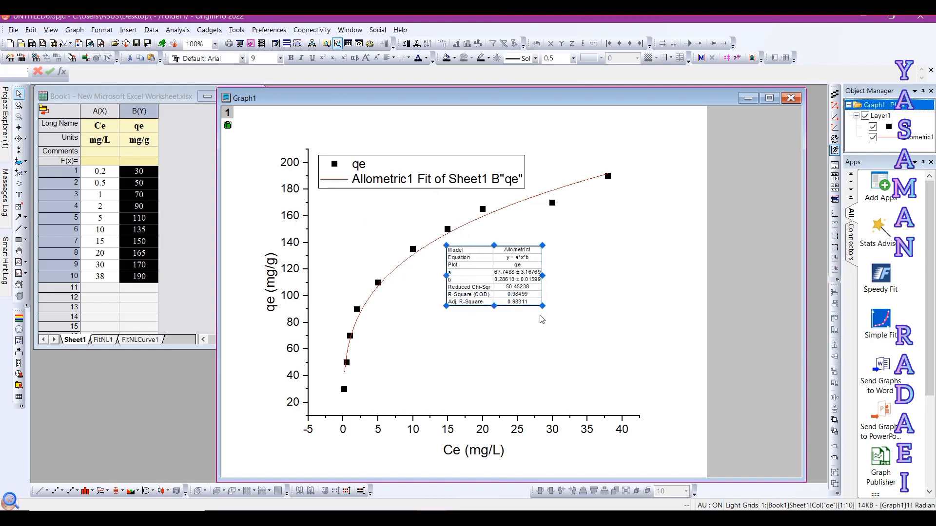
pyautogui.moveTo(542, 308); pyautogui.dragTo(642, 404)
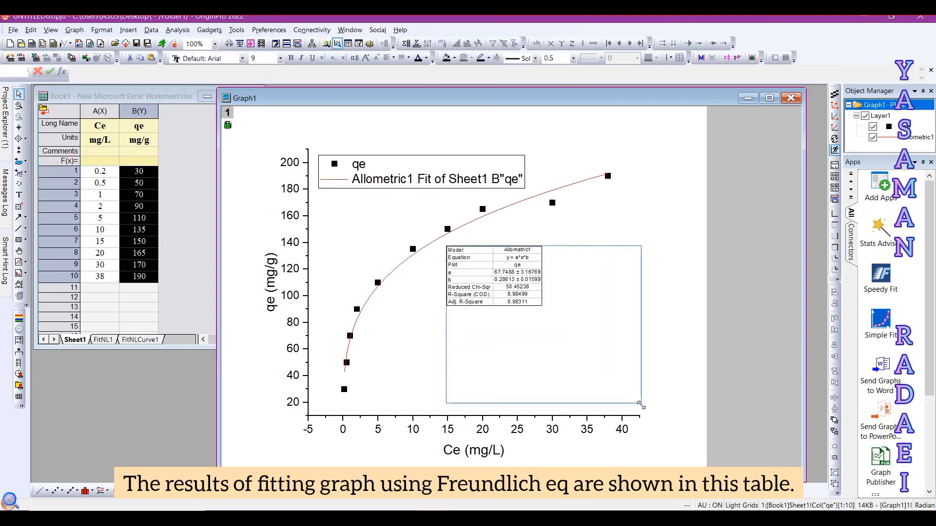
pyautogui.moveTo(446, 325)
pyautogui.mouseDown()
pyautogui.moveTo(425, 331)
pyautogui.moveTo(435, 331)
pyautogui.mouseUp()
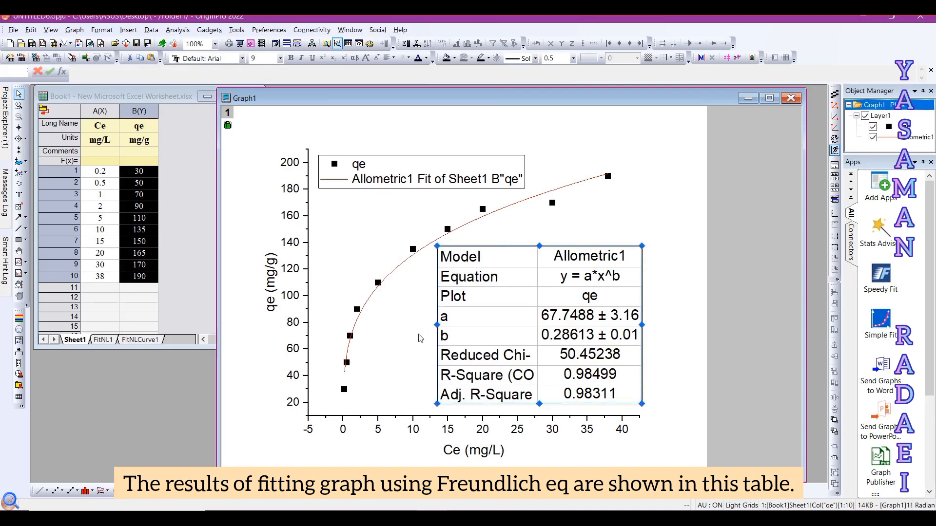
pyautogui.click(437, 182)
pyautogui.click(422, 201)
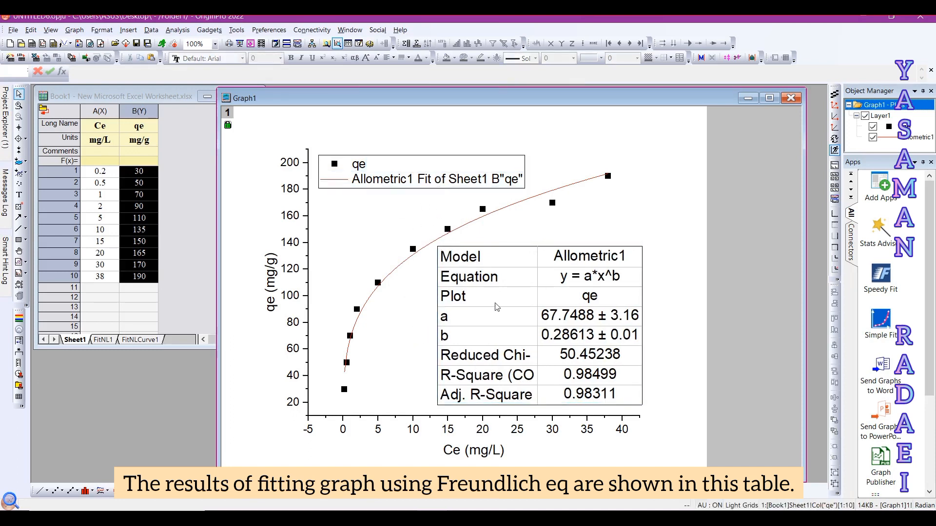
pyautogui.click(537, 308)
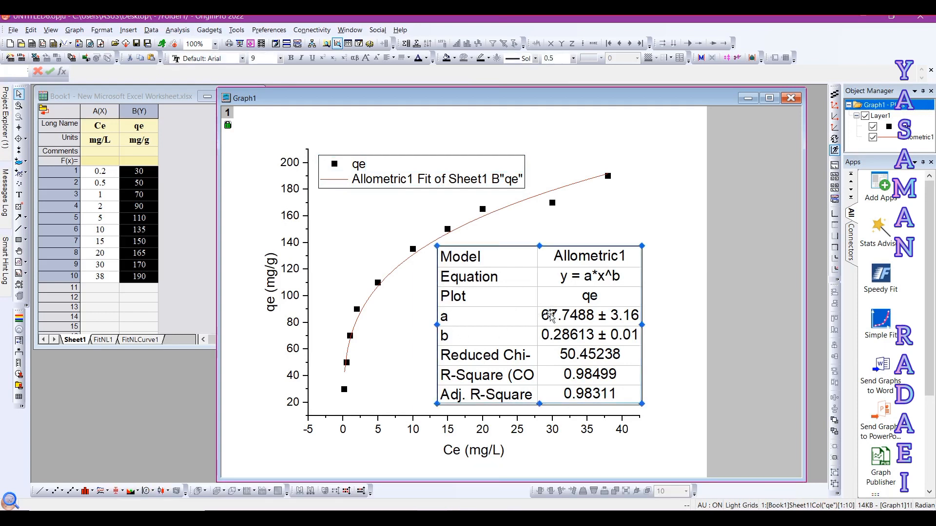
# Enlarge the Book1 workbook window and show the FitNL1 report sheet with the full fit results
pyautogui.click(204, 321)
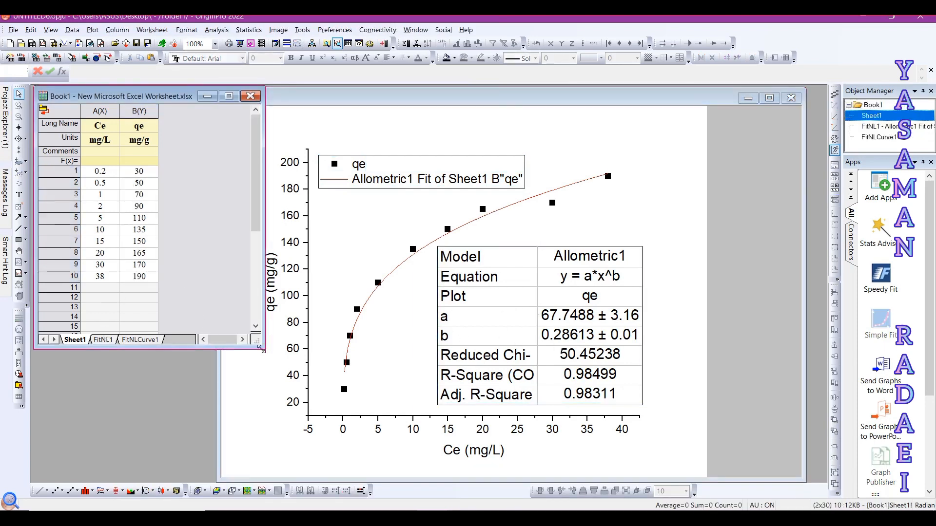
pyautogui.moveTo(262, 347); pyautogui.dragTo(516, 475)
pyautogui.click(103, 466)
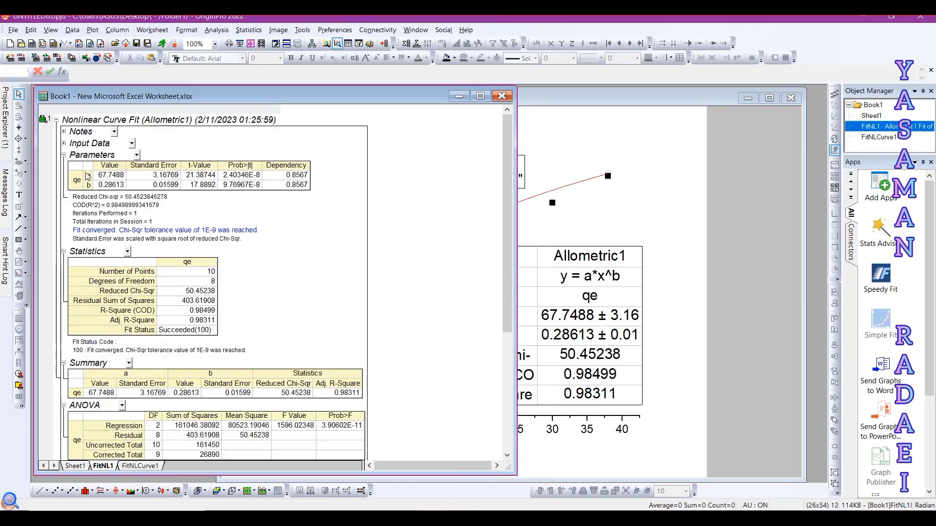
# Review the fitted a and b values in the FitNL1 report and fill the Adj. R-Square value cell with yellow
pyautogui.scroll(5, 87, 180)
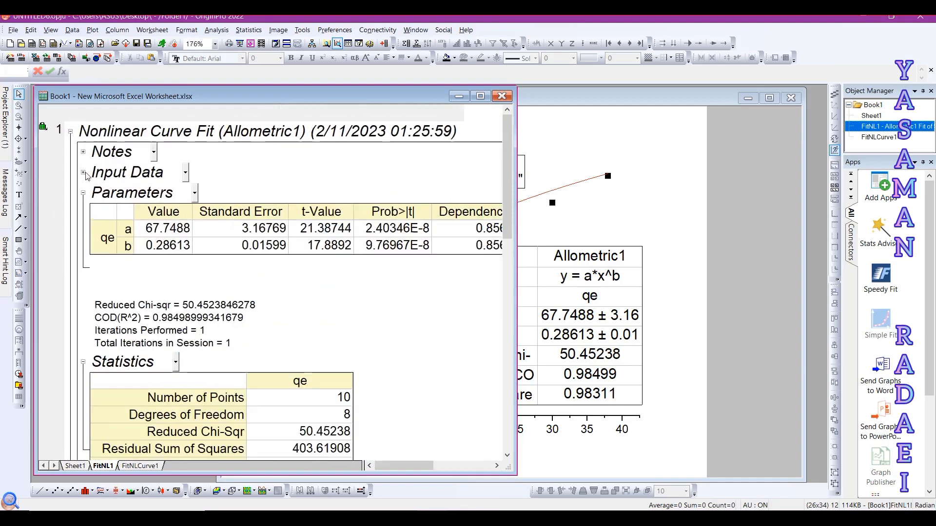
pyautogui.click(180, 245)
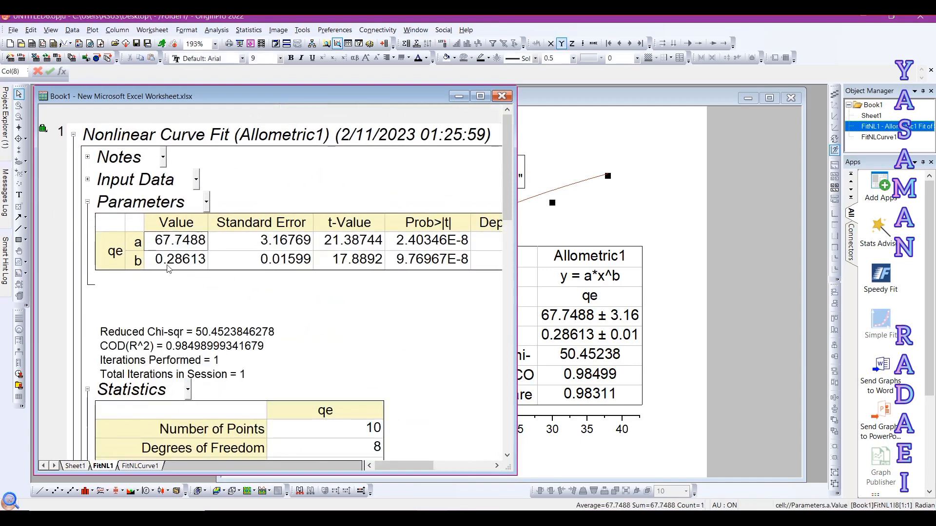
pyautogui.click(171, 262)
pyautogui.moveTo(508, 149); pyautogui.dragTo(508, 226)
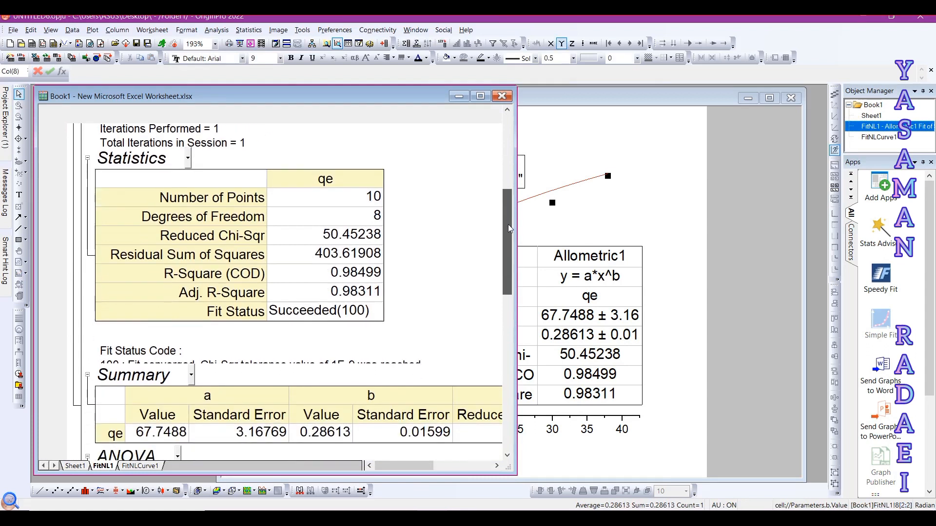
pyautogui.click(220, 196)
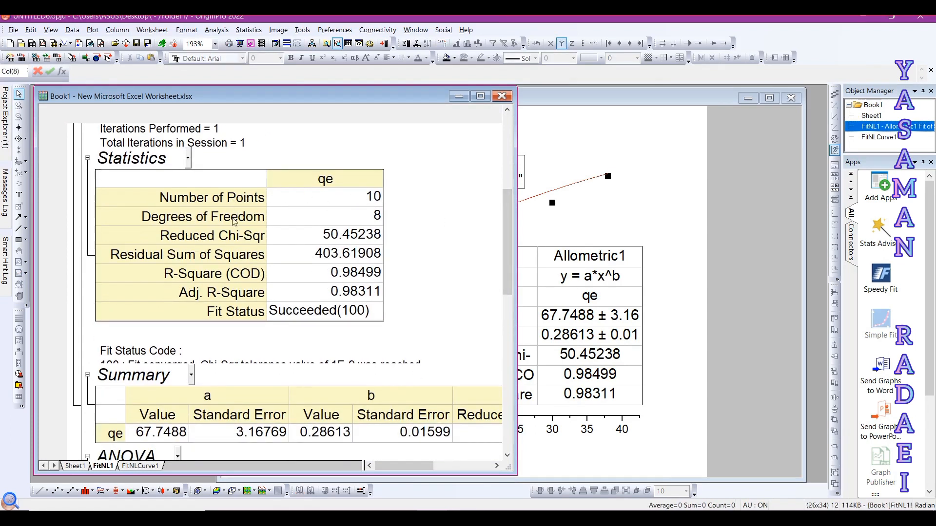
pyautogui.click(338, 296)
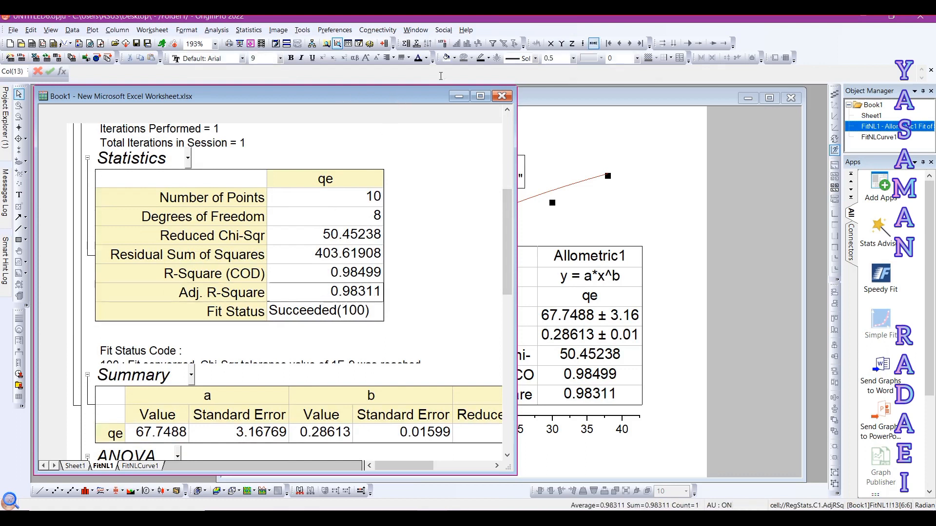
pyautogui.click(453, 58)
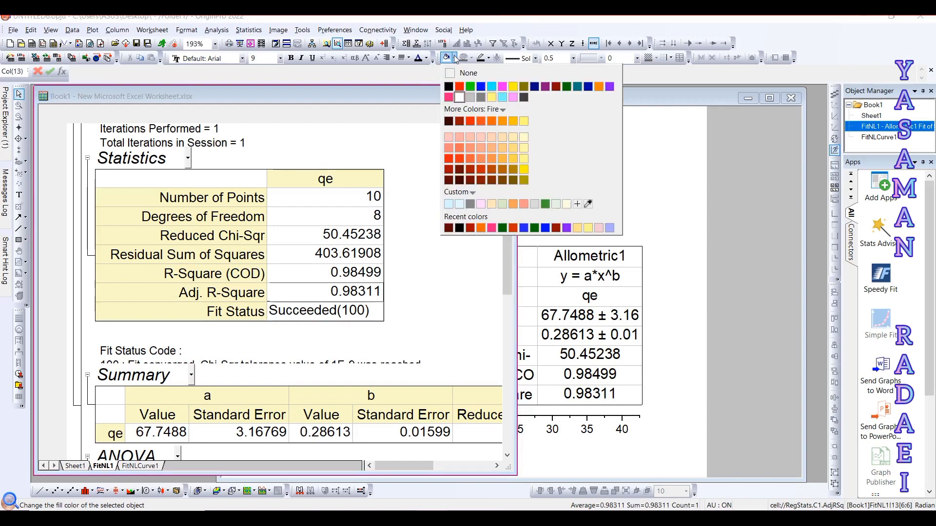
pyautogui.click(523, 122)
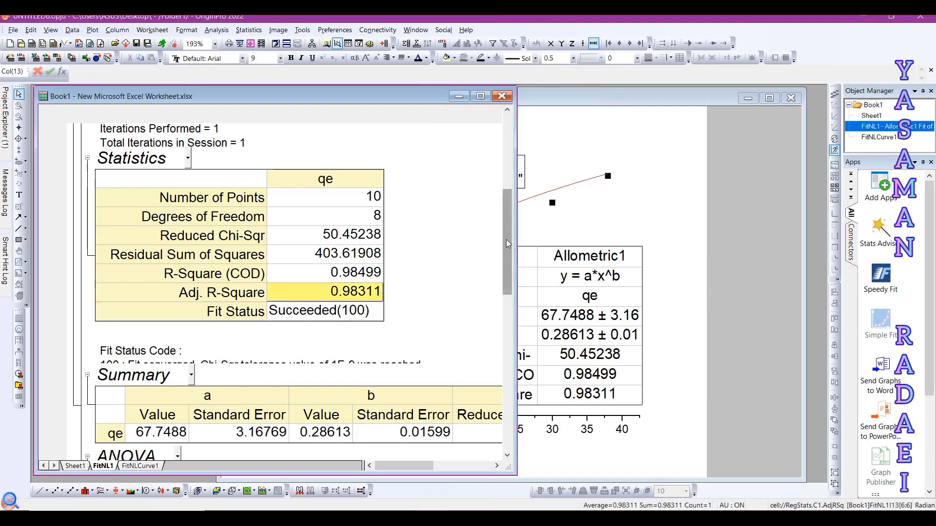
# Check the report's Summary and ANOVA tables, and narrow the Book1 window to bring the whole Graph1 fit plot into view
pyautogui.moveTo(506, 239); pyautogui.dragTo(505, 302)
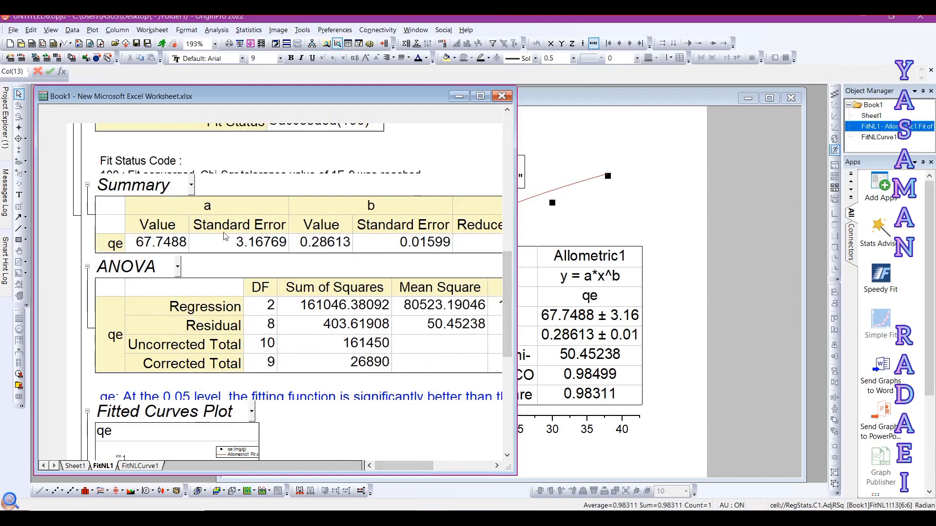
pyautogui.click(140, 245)
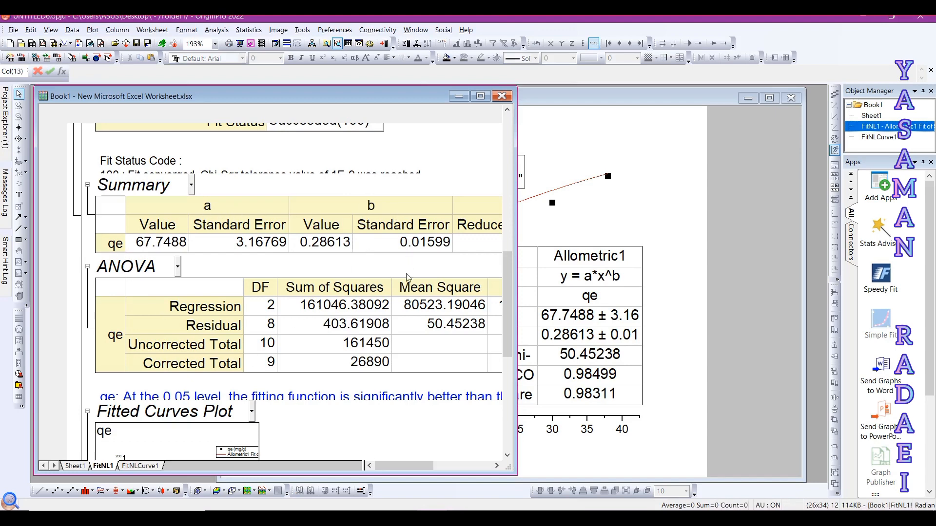
pyautogui.moveTo(507, 303); pyautogui.dragTo(512, 138)
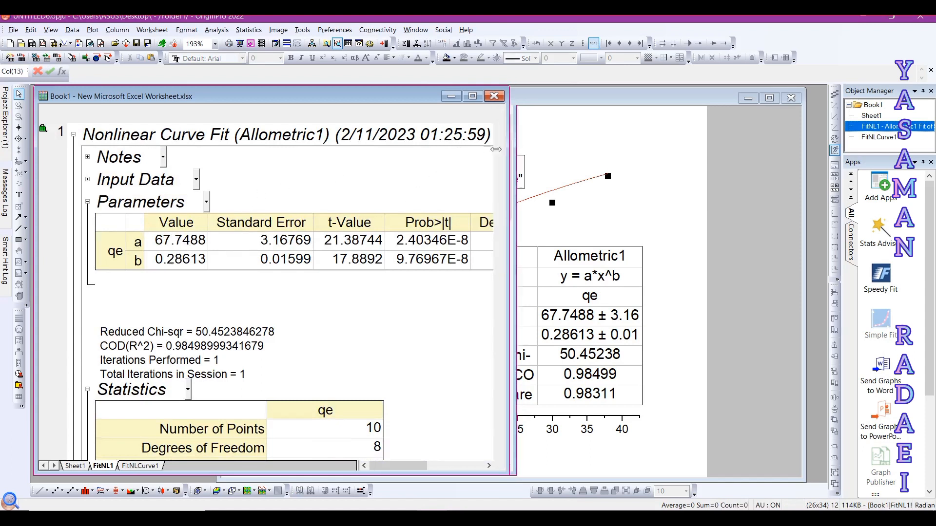
pyautogui.moveTo(515, 149); pyautogui.dragTo(373, 180)
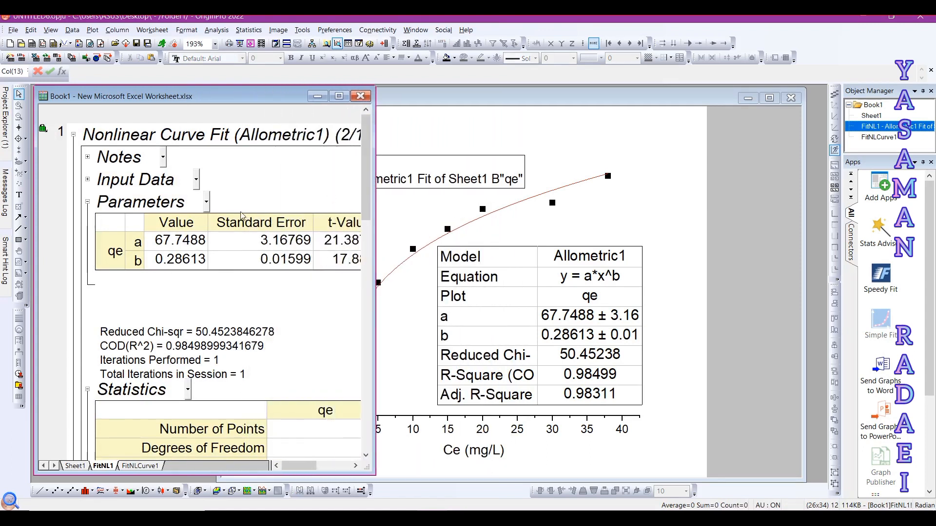
pyautogui.scroll(-4, 336, 209)
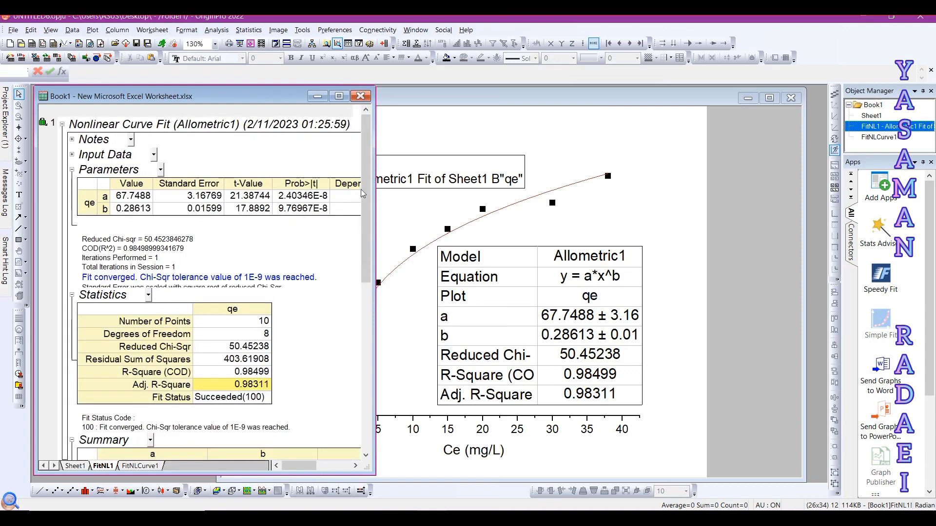
pyautogui.click(385, 179)
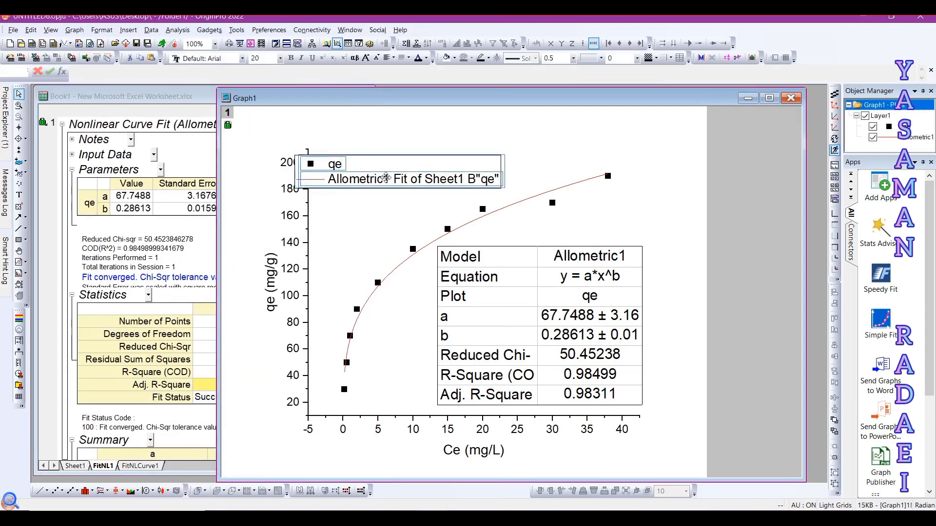
pyautogui.moveTo(386, 178); pyautogui.dragTo(407, 178)
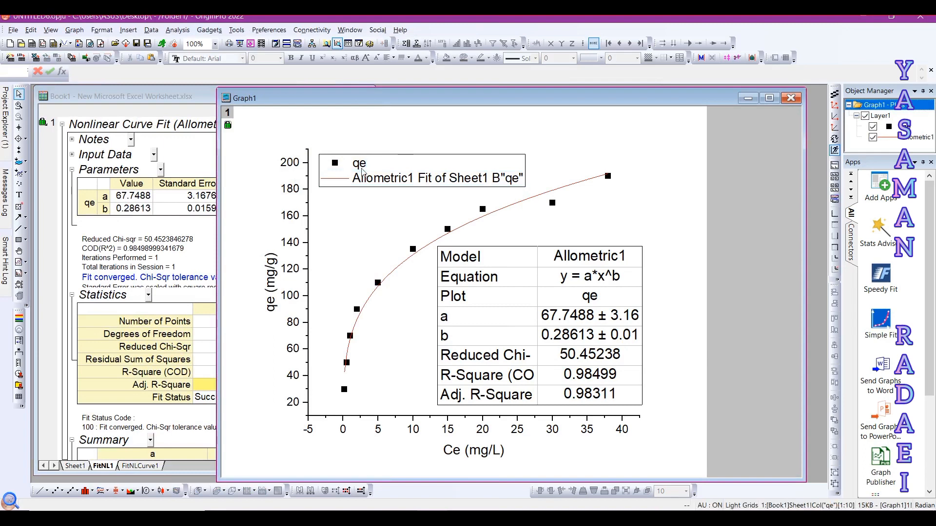
# Open the fit results table on the graph for editing, maximize its window and enlarge the table to about 308%
pyautogui.doubleClick(558, 303)
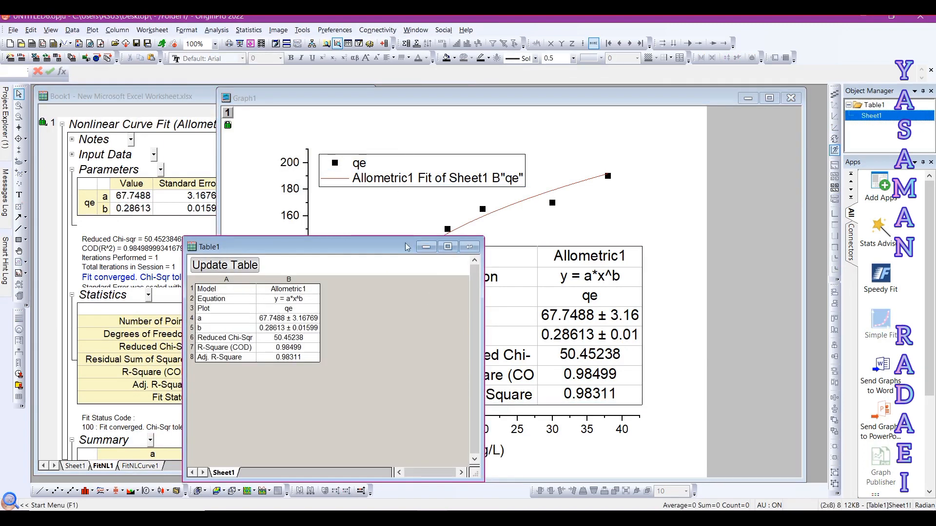
pyautogui.moveTo(405, 243); pyautogui.dragTo(257, 95)
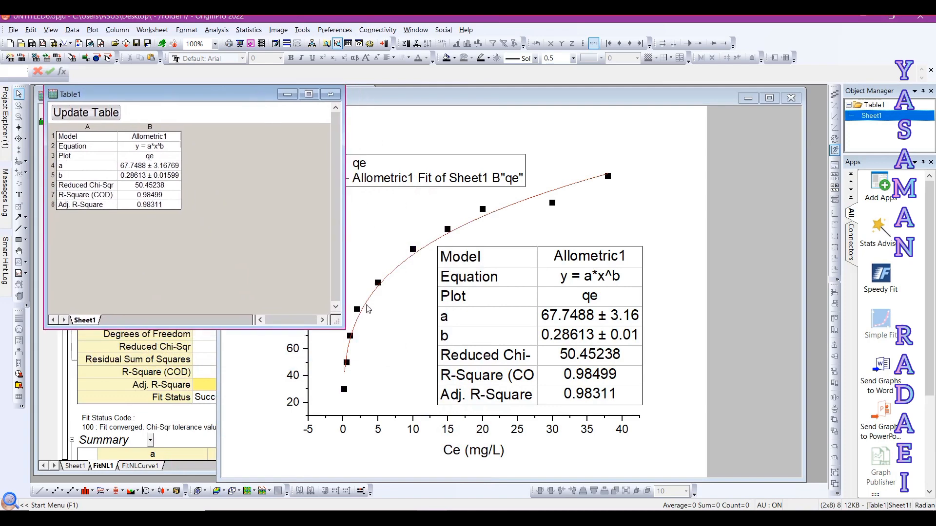
pyautogui.click(309, 94)
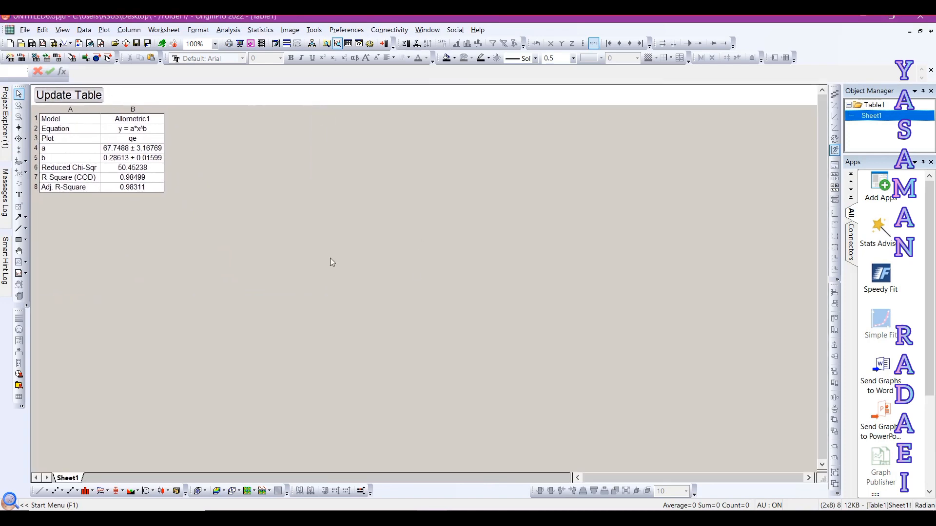
pyautogui.scroll(4, 117, 156)
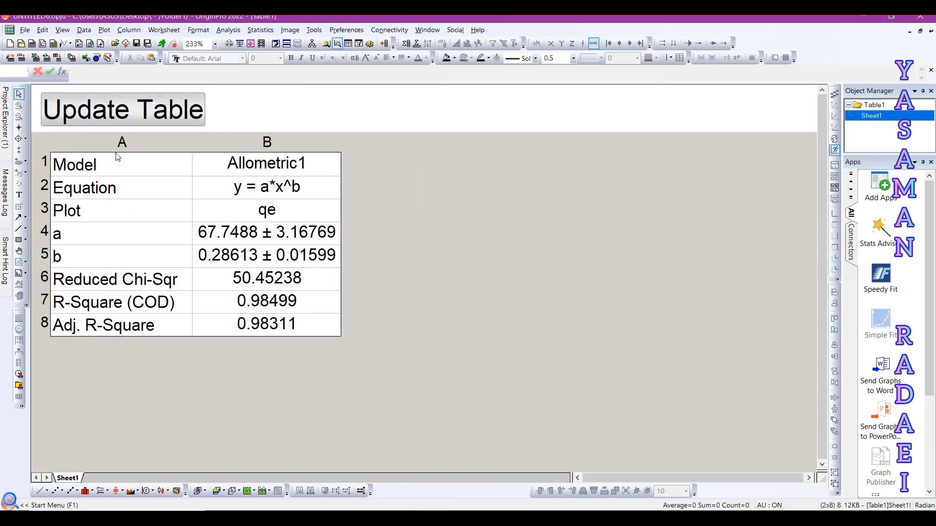
pyautogui.scroll(2, 117, 156)
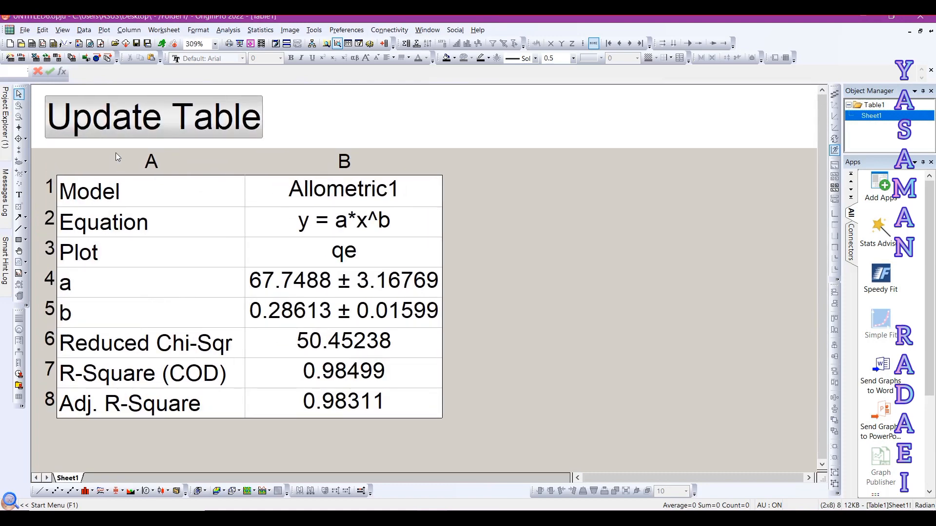
pyautogui.scroll(-1, 117, 157)
pyautogui.scroll(1, 117, 156)
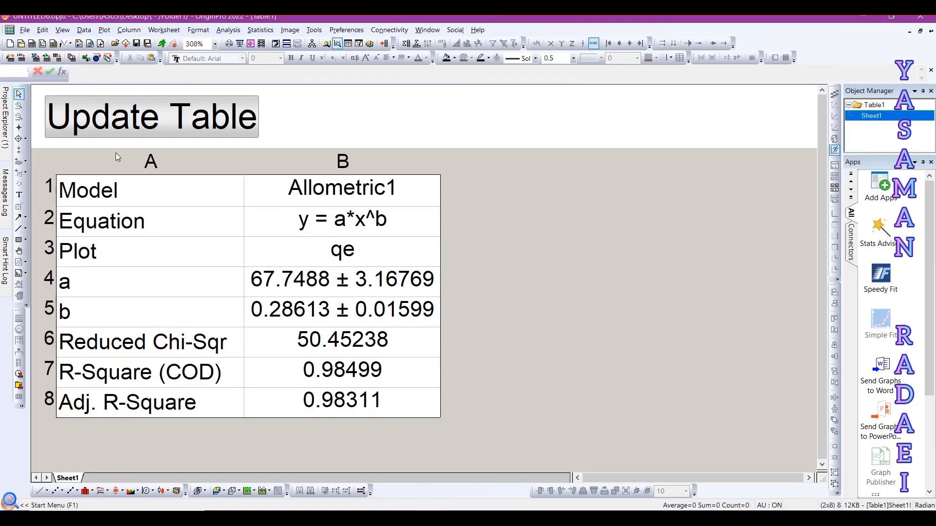
# Replace the model name in cell B1 of the results table with Freundlich
pyautogui.click(102, 194)
pyautogui.click(328, 192)
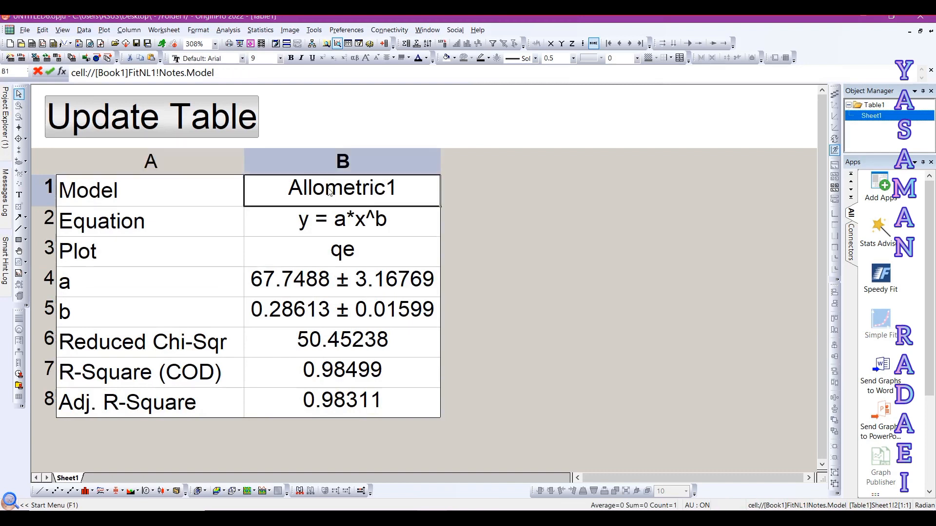
pyautogui.doubleClick(329, 190)
pyautogui.hotkey('ctrl', 'a')
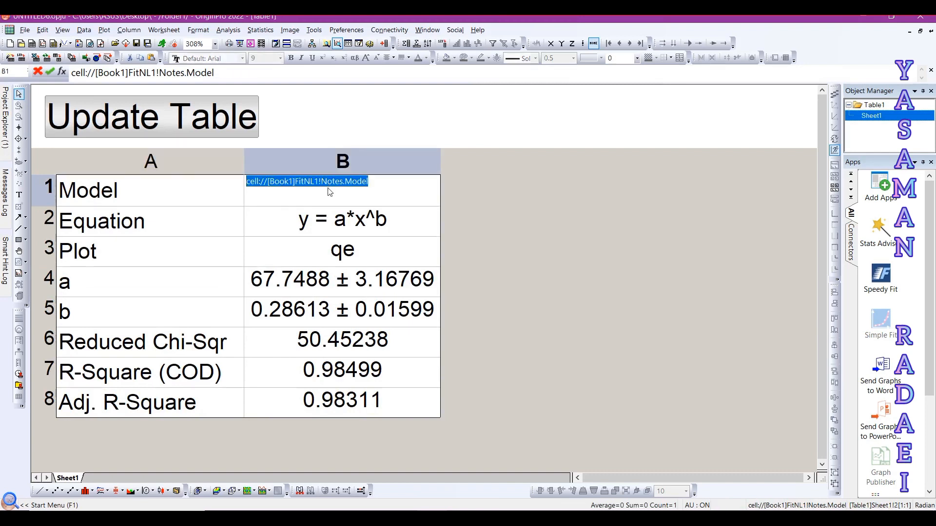
pyautogui.write('Freundi')
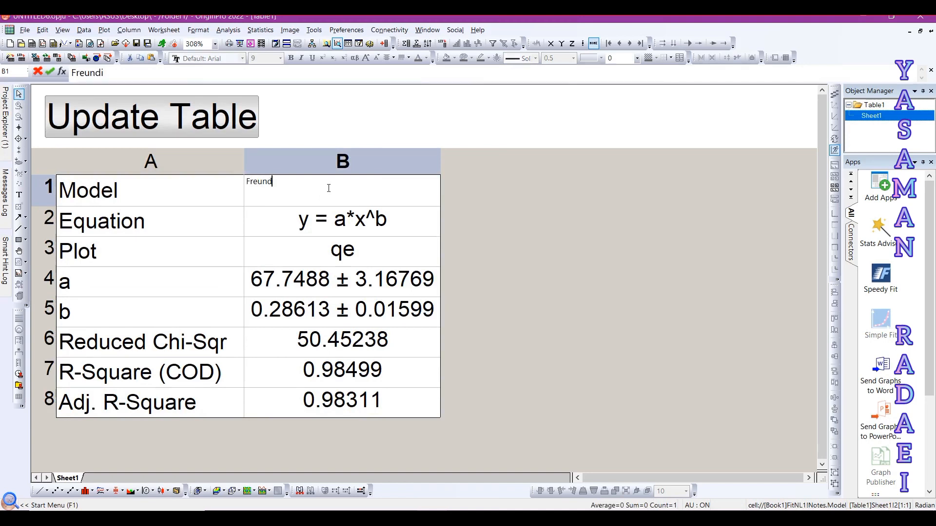
pyautogui.write('h')
pyautogui.click(461, 253)
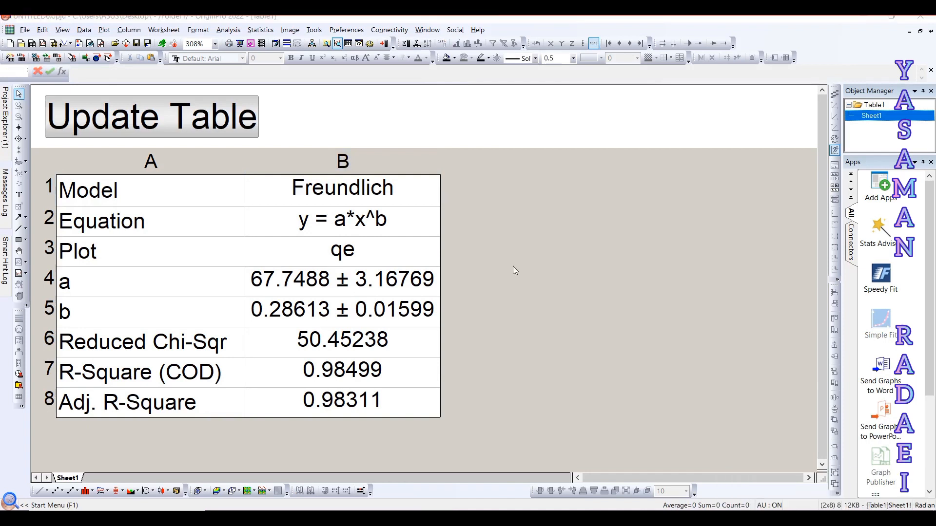
# Draw a short horizontal arrow pointing right from the Equation cell into the empty area beside the table
pyautogui.click(318, 231)
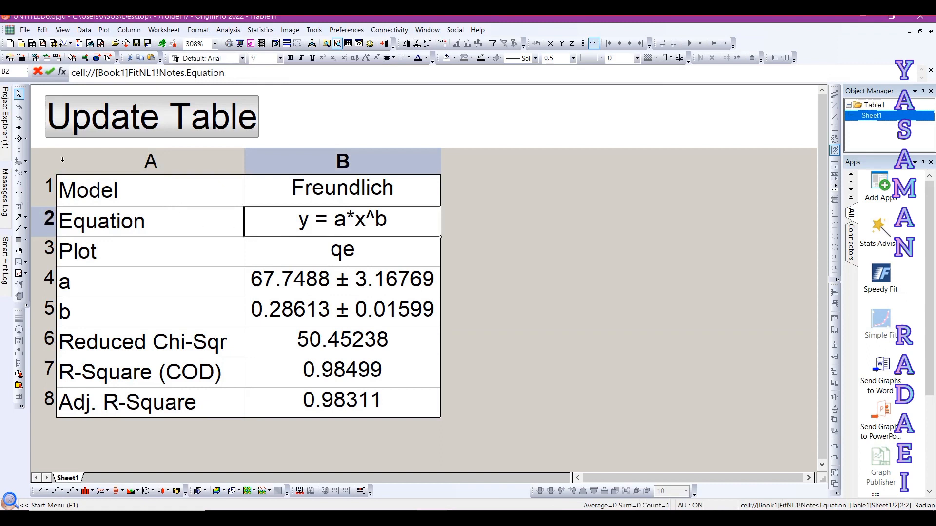
pyautogui.click(19, 219)
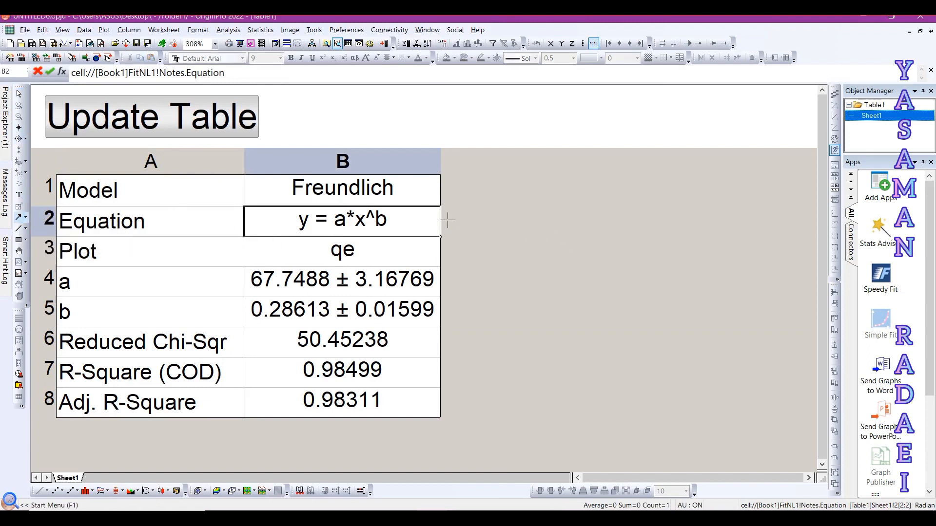
pyautogui.moveTo(449, 220); pyautogui.dragTo(504, 223)
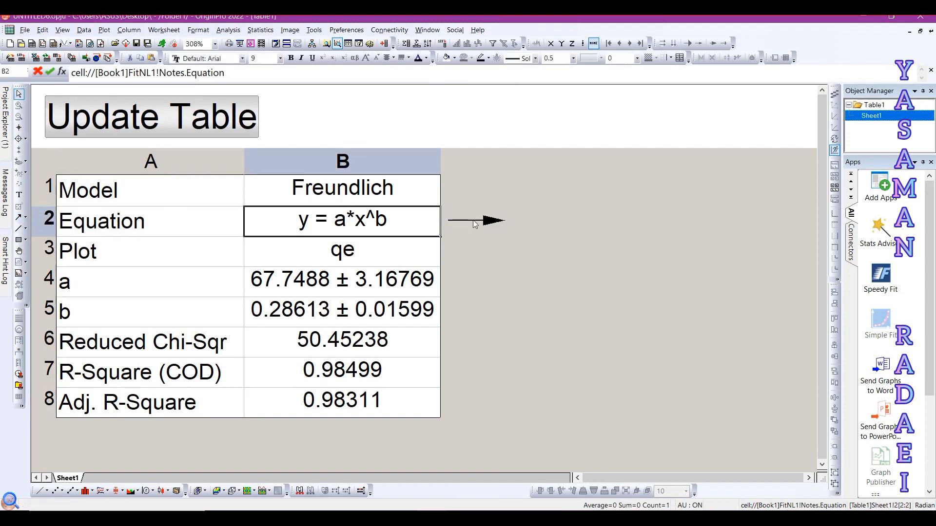
# Add a text label "y =" above the arrow beside the table and set its font size to 16
pyautogui.click(19, 196)
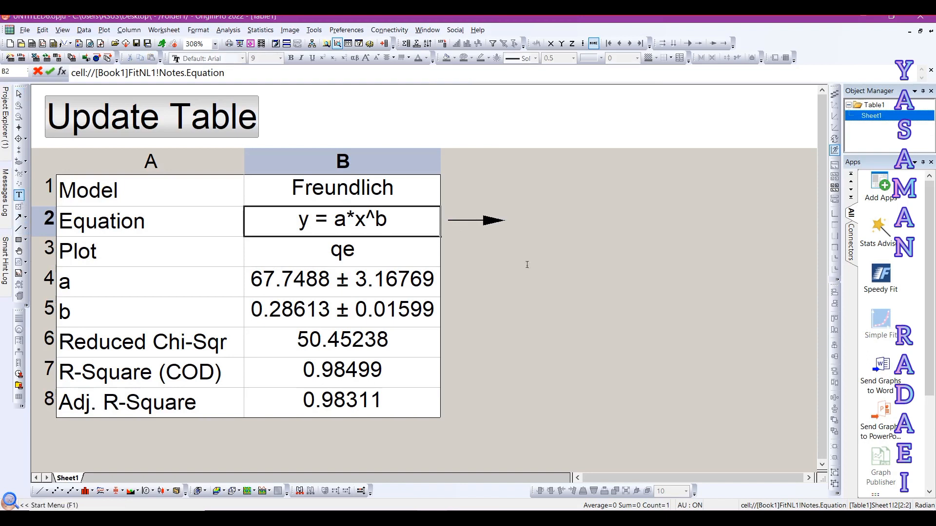
pyautogui.click(516, 166)
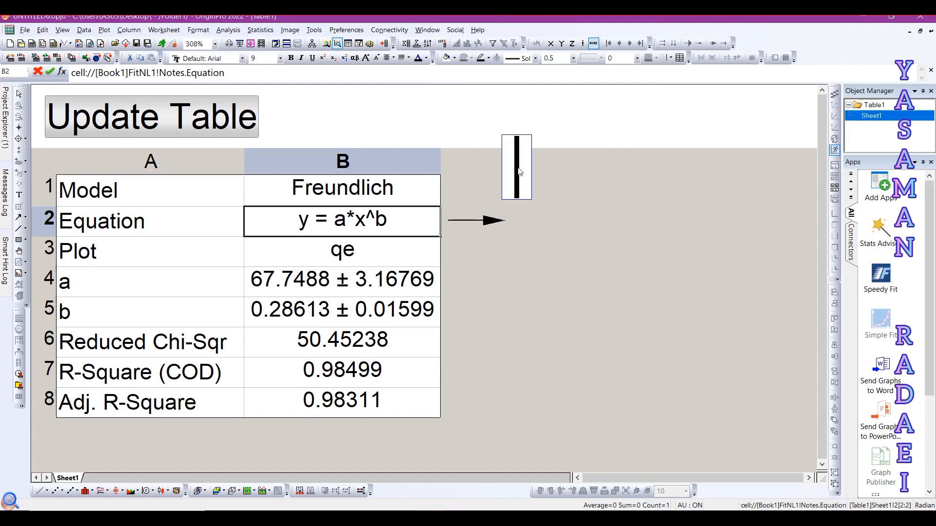
pyautogui.write('y =')
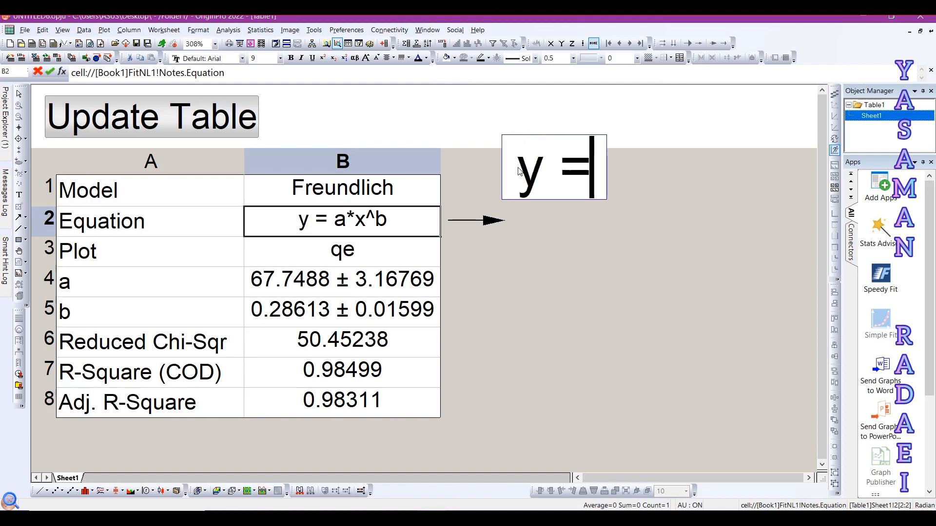
pyautogui.hotkey('ctrl', 'a')
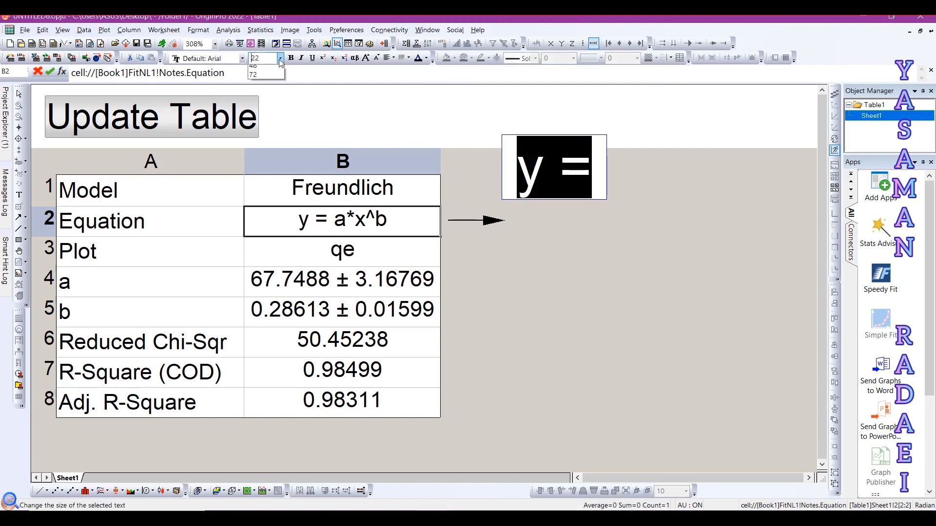
pyautogui.click(280, 58)
pyautogui.click(267, 129)
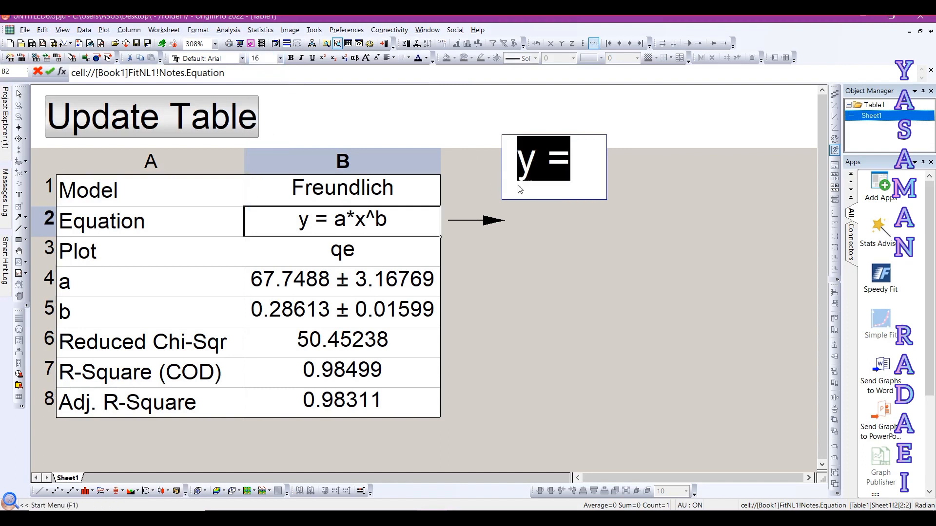
# Complete the first line of the text label as "y = qe" with the e as a subscript
pyautogui.click(583, 174)
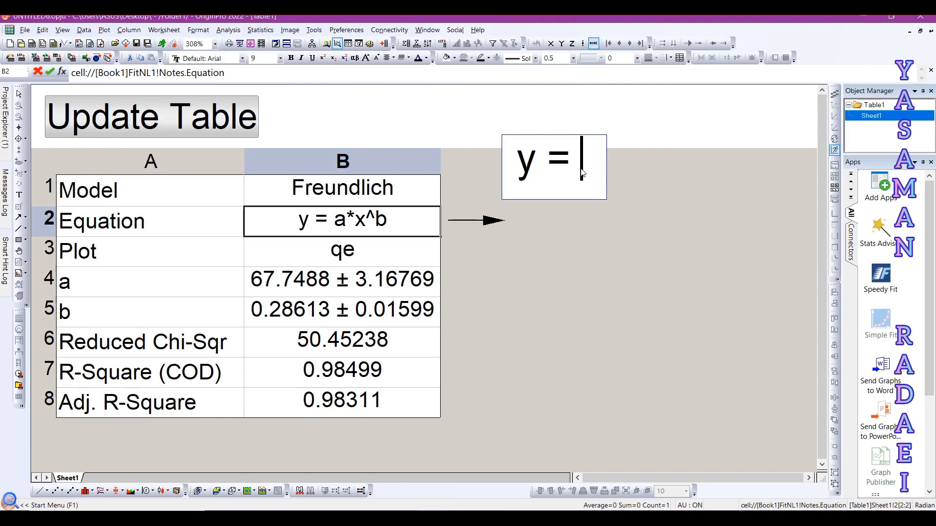
pyautogui.write('qe')
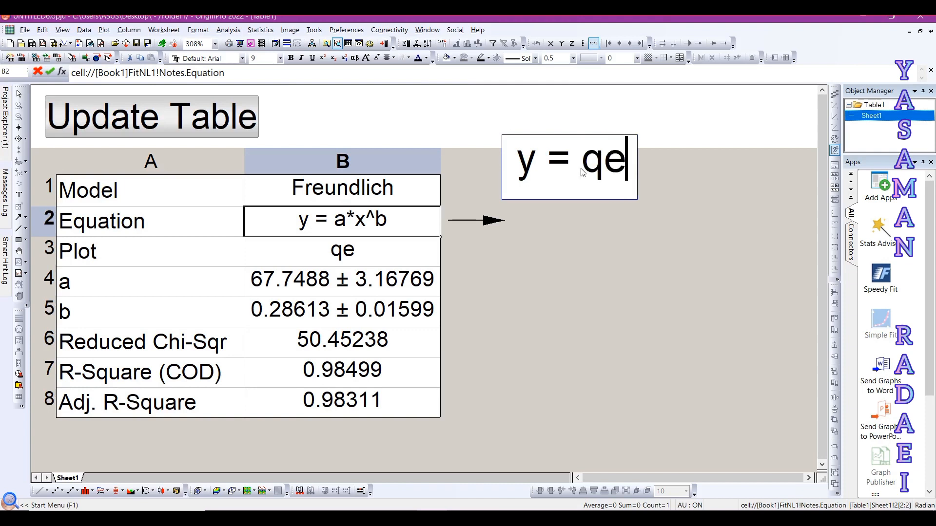
pyautogui.moveTo(628, 170); pyautogui.dragTo(614, 171)
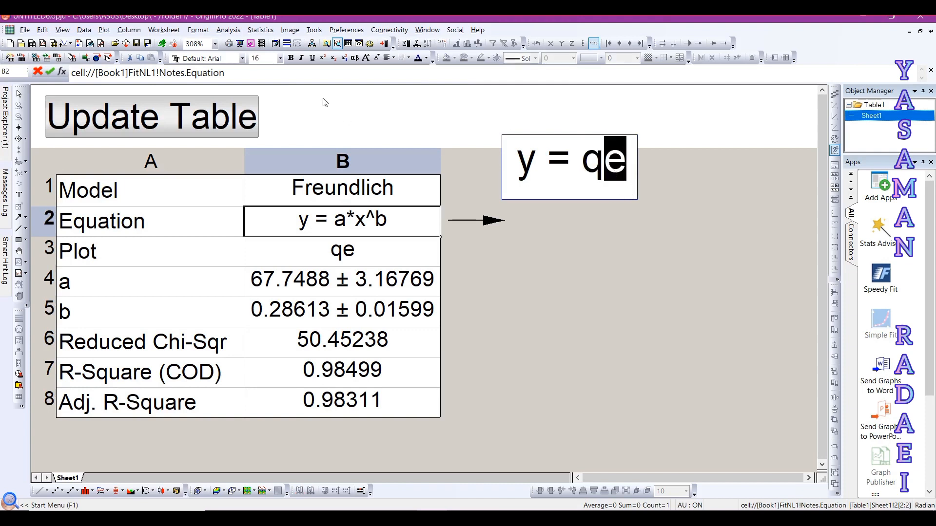
pyautogui.click(333, 58)
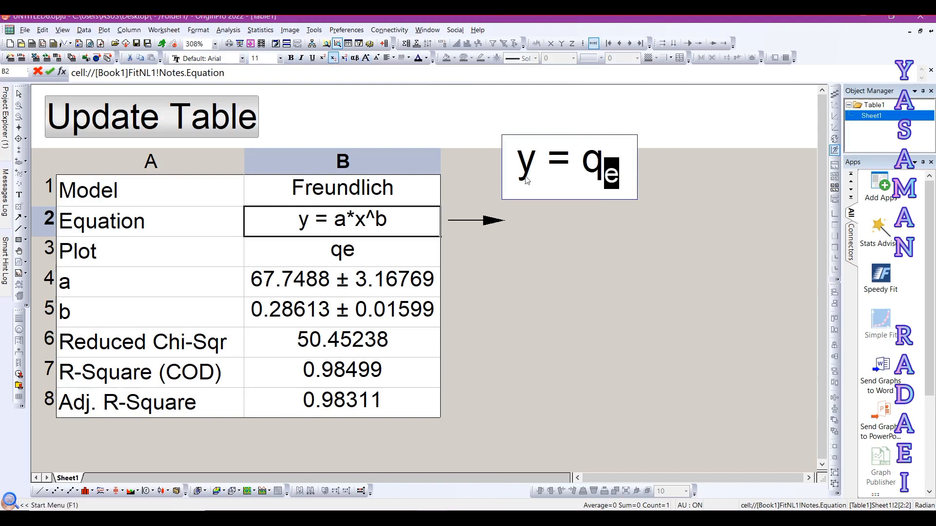
pyautogui.click(628, 182)
# Add a second line "a = Kf" at normal text level to the label and make the f a subscript
pyautogui.press('Return')
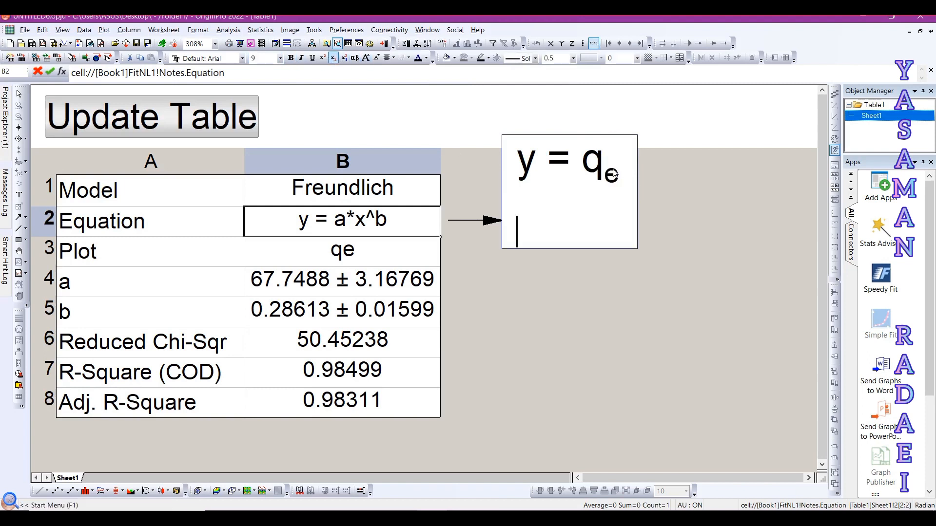
pyautogui.hotkey('ctrl', '=')
pyautogui.write('a=')
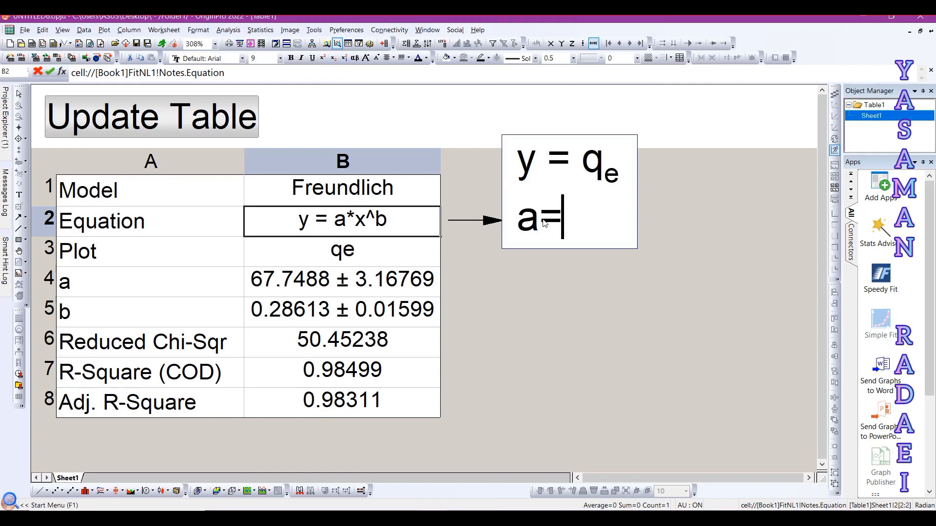
pyautogui.press('BackSpace')
pyautogui.write('= Kf')
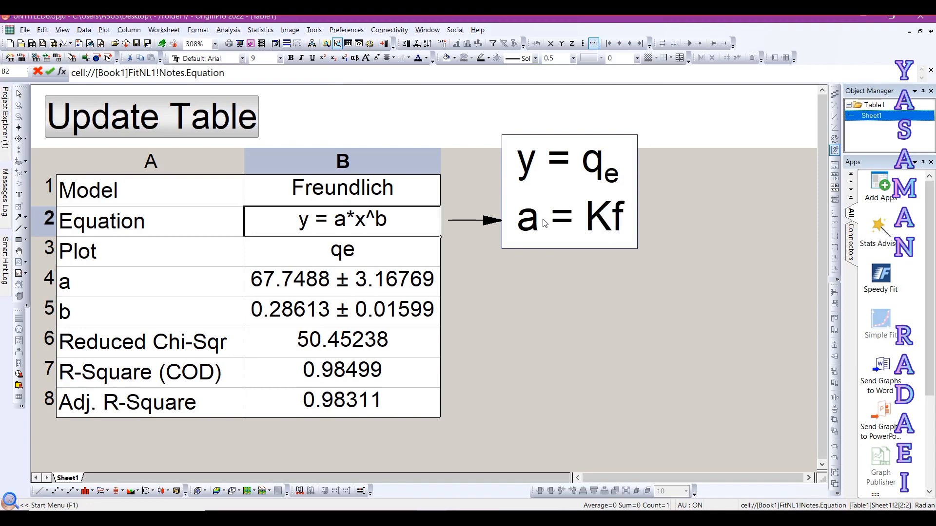
pyautogui.moveTo(623, 215); pyautogui.dragTo(614, 216)
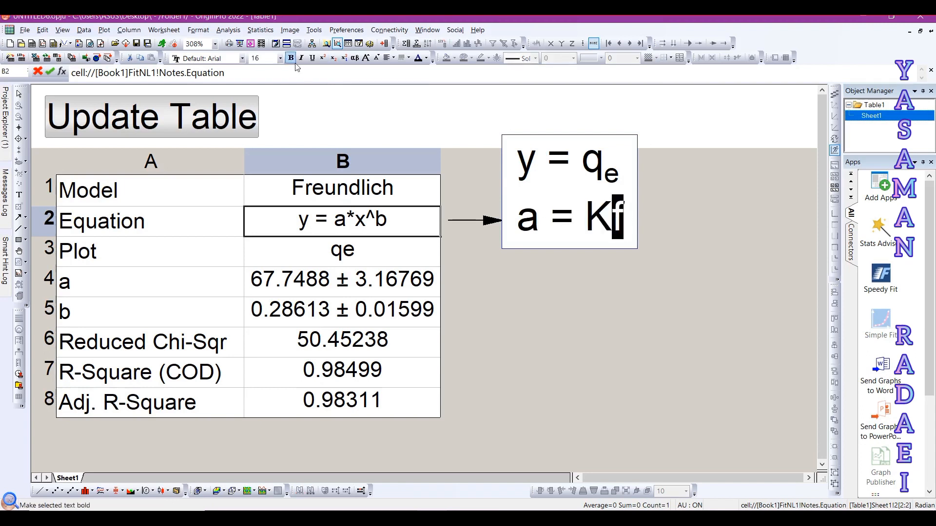
pyautogui.click(333, 59)
pyautogui.click(625, 224)
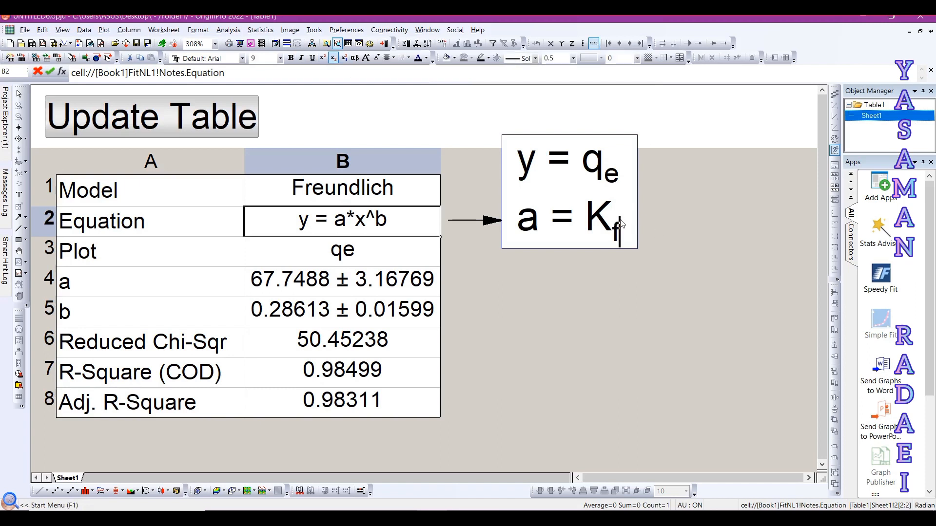
# Add a third line "x = Ce" at normal text level to the label and make the e a subscript
pyautogui.press('Return')
pyautogui.click(334, 59)
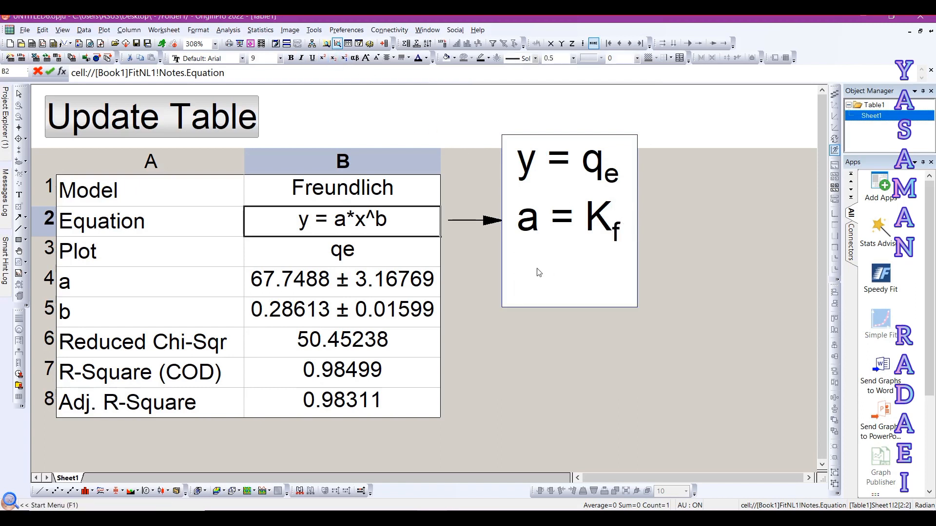
pyautogui.write('x = Ce')
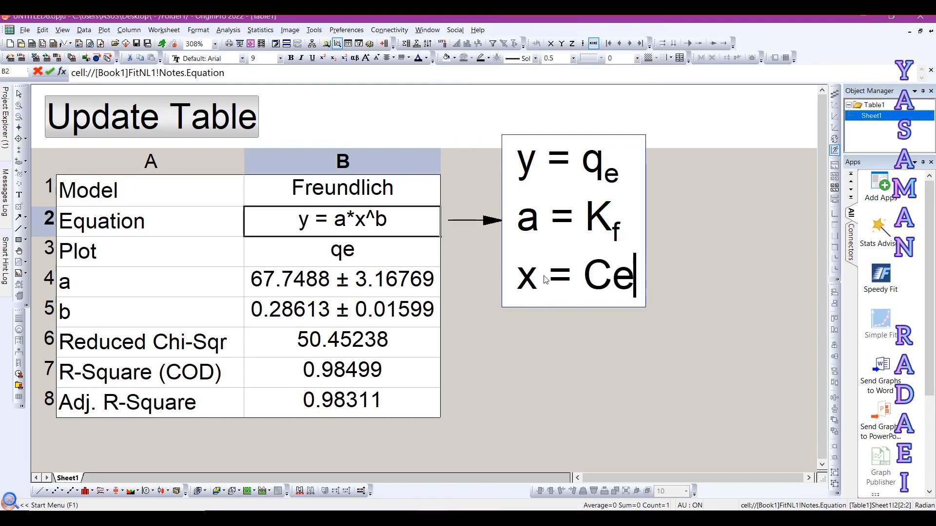
pyautogui.moveTo(629, 293); pyautogui.dragTo(610, 285)
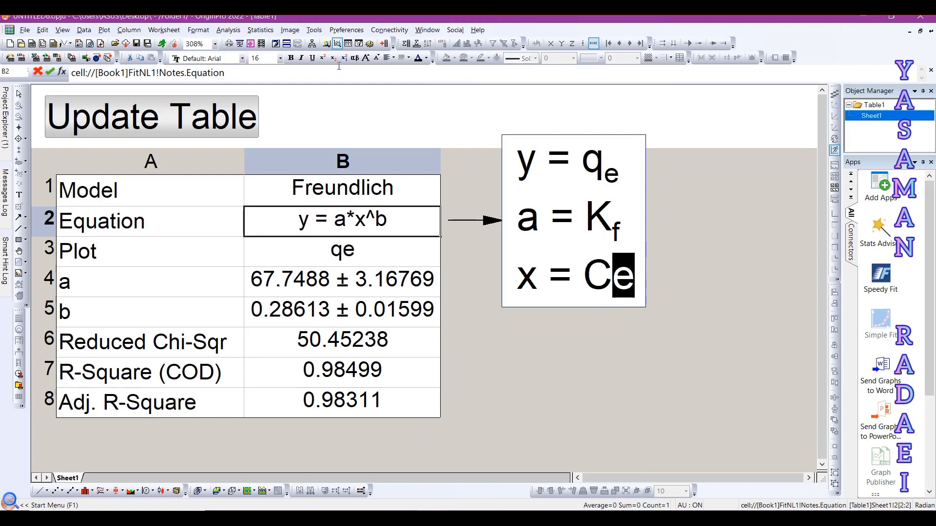
pyautogui.click(334, 58)
pyautogui.click(636, 293)
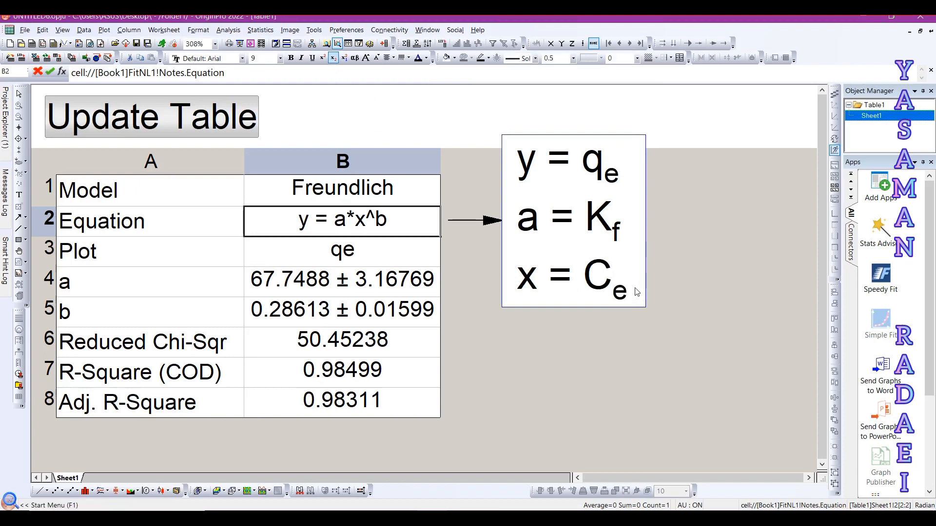
# Add a fourth line "b = 1/n" to the label in normal, non-subscript text
pyautogui.press('Return')
pyautogui.click(333, 58)
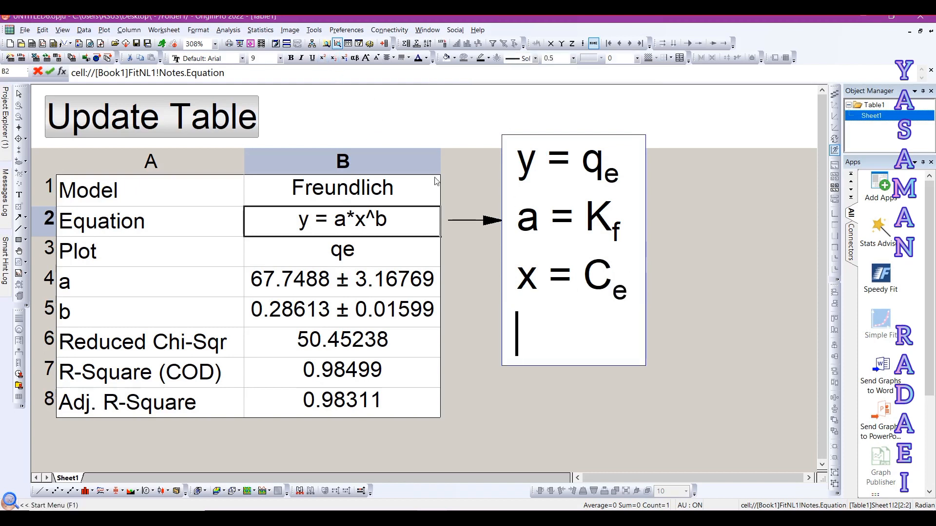
pyautogui.write('b ')
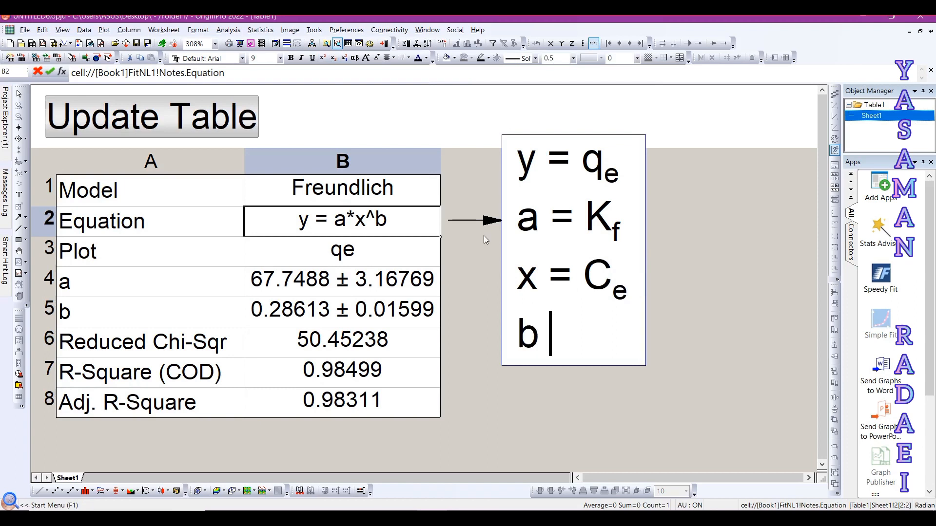
pyautogui.write('= 1/n')
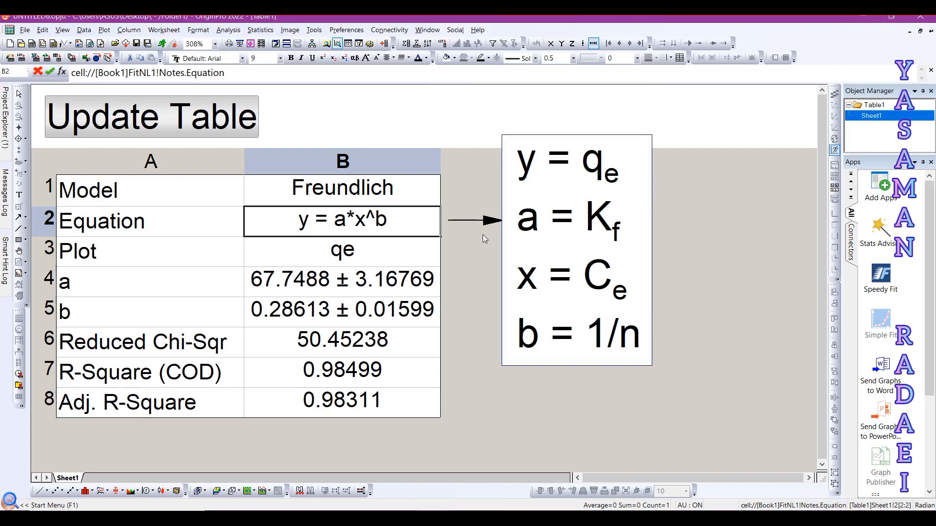
# Change the colour of all four lines of the label to dark red
pyautogui.hotkey('ctrl', 'a')
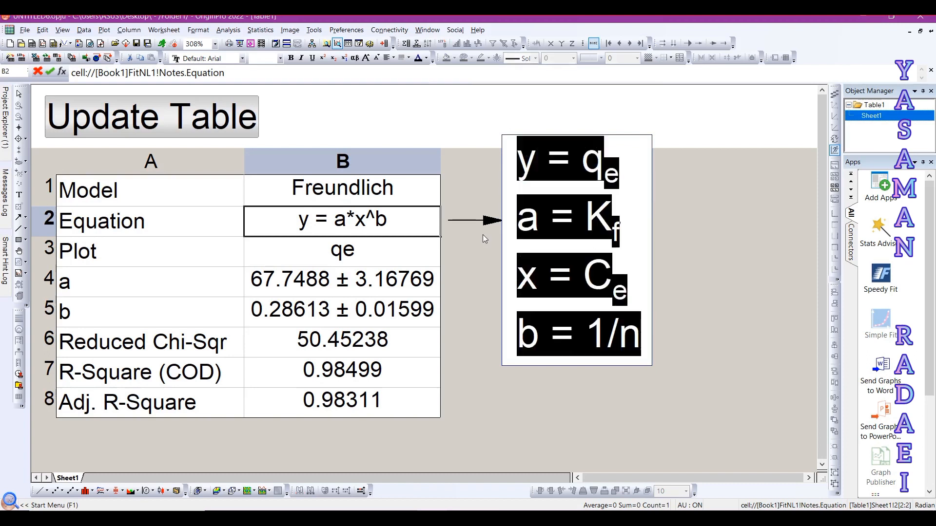
pyautogui.click(425, 58)
pyautogui.click(421, 156)
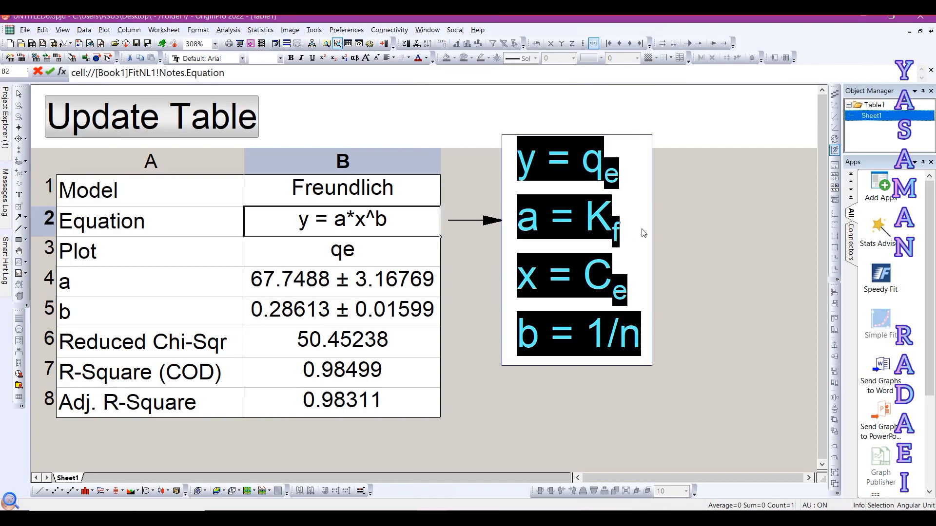
pyautogui.click(654, 222)
# Move the notation label slightly right and down so its lines sit beside the table rows, clear of the arrow
pyautogui.click(625, 223)
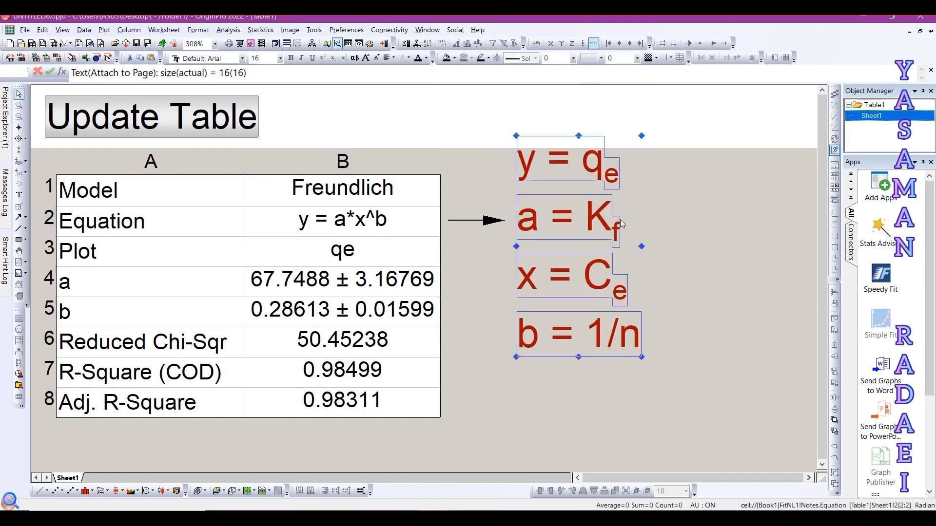
pyautogui.press('Right')
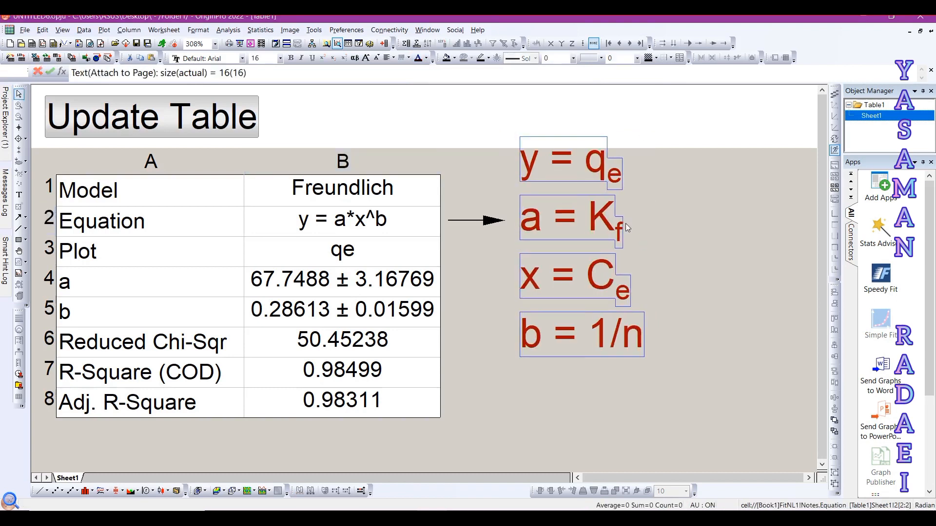
pyautogui.press('Down')
pyautogui.press('Down')
pyautogui.press('Down')
pyautogui.press('Down')
pyautogui.press('Down')
pyautogui.press('Down')
pyautogui.press('Down')
pyautogui.press('Down')
pyautogui.press('Down')
pyautogui.press('Down')
pyautogui.press('Down')
pyautogui.press('Down')
pyautogui.press('Down')
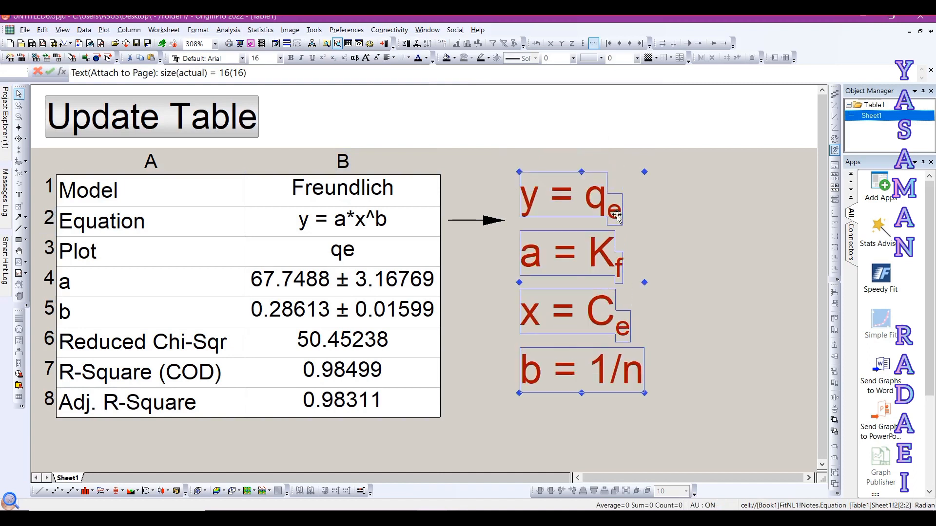
pyautogui.click(662, 236)
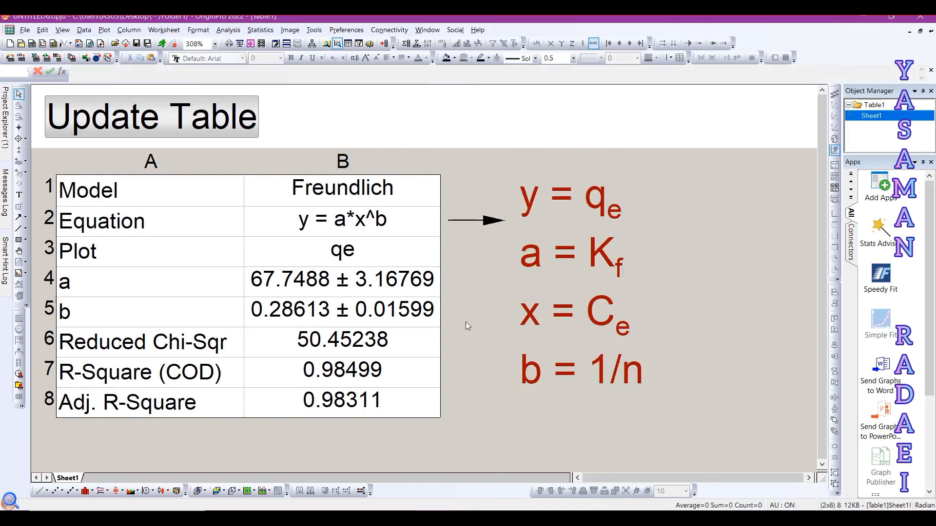
# Examine the Equation, Plot, a and b rows of the results table against the Freundlich notation beside it
pyautogui.click(343, 227)
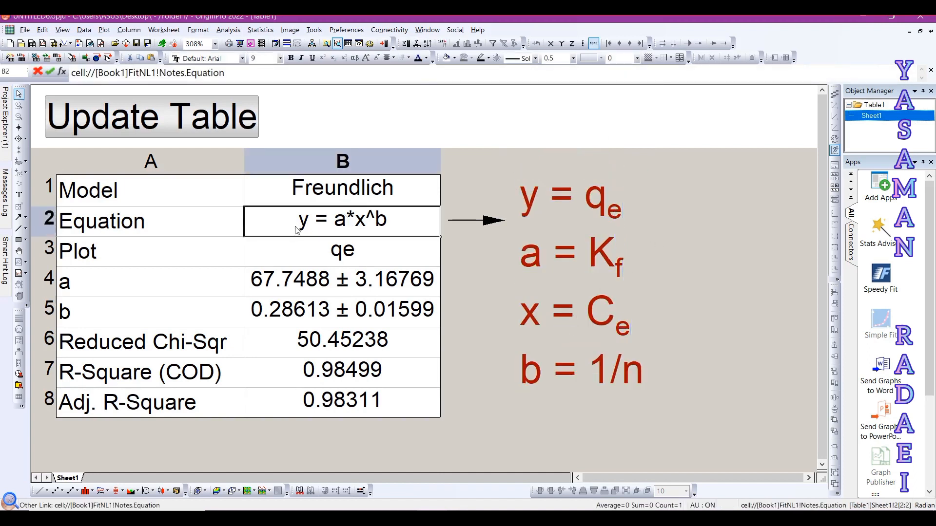
pyautogui.click(111, 255)
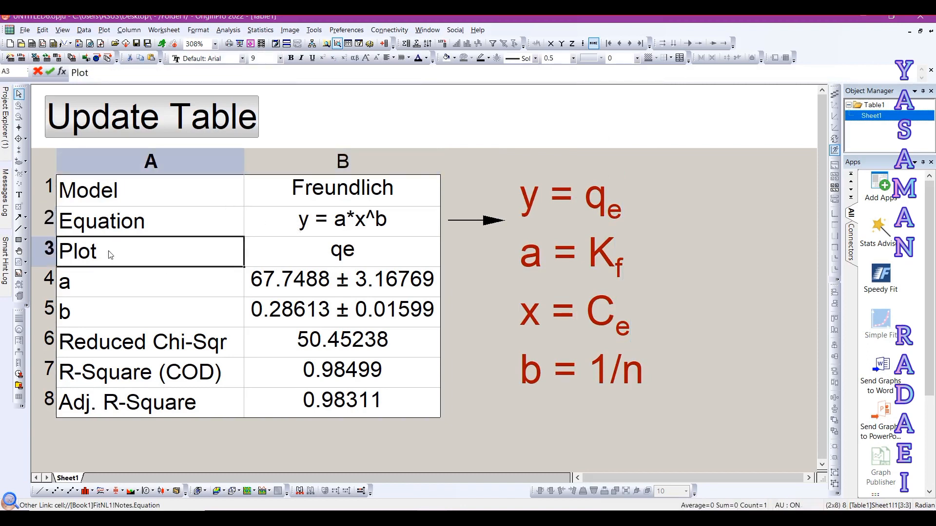
pyautogui.click(309, 261)
pyautogui.click(81, 287)
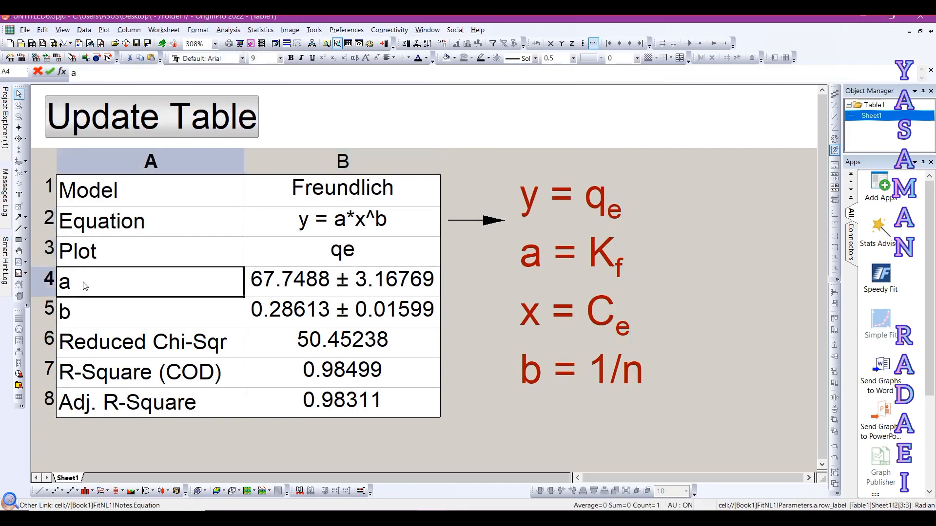
pyautogui.doubleClick(80, 284)
pyautogui.click(253, 290)
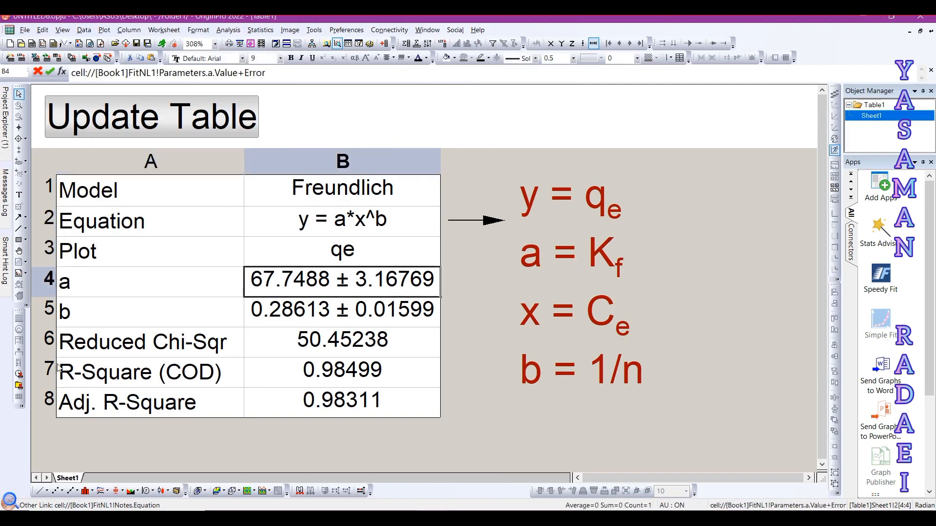
pyautogui.click(68, 317)
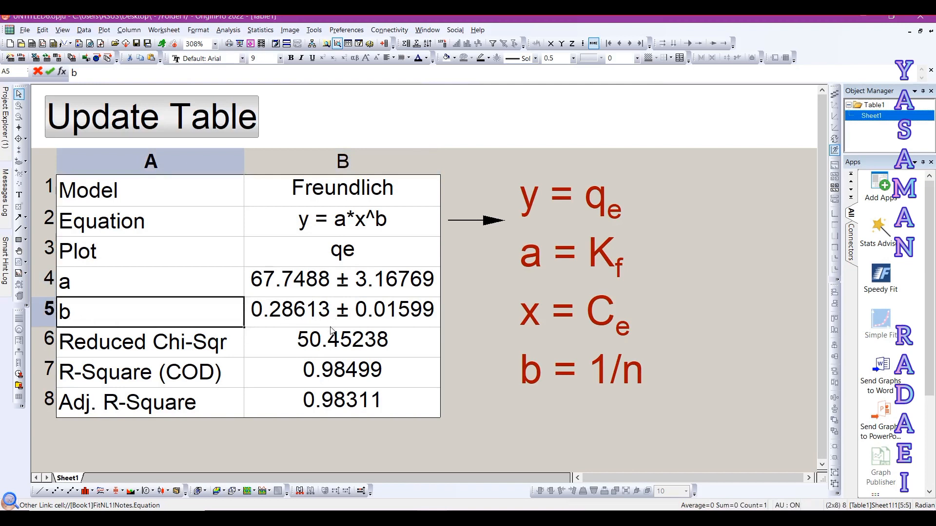
# Delete the Reduced Chi-Sqr row, label and value, from the results table
pyautogui.click(100, 343)
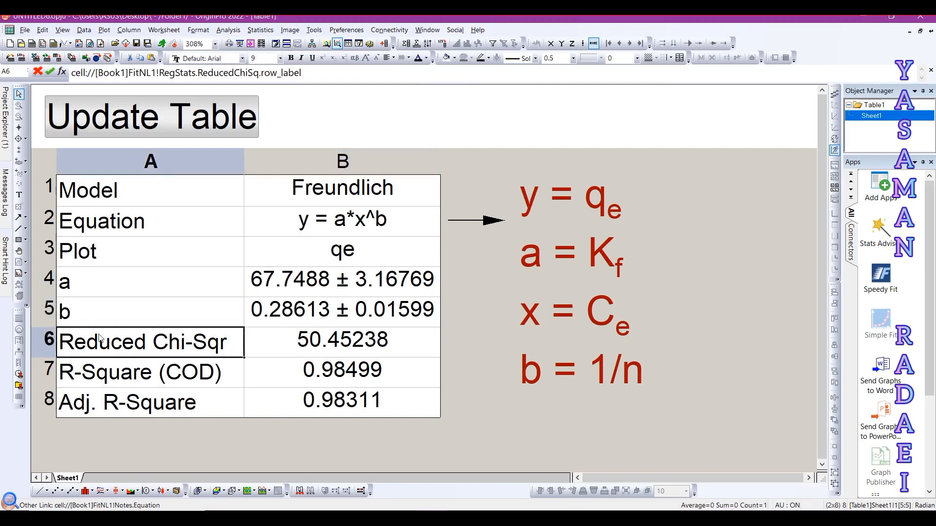
pyautogui.moveTo(95, 347); pyautogui.dragTo(282, 339)
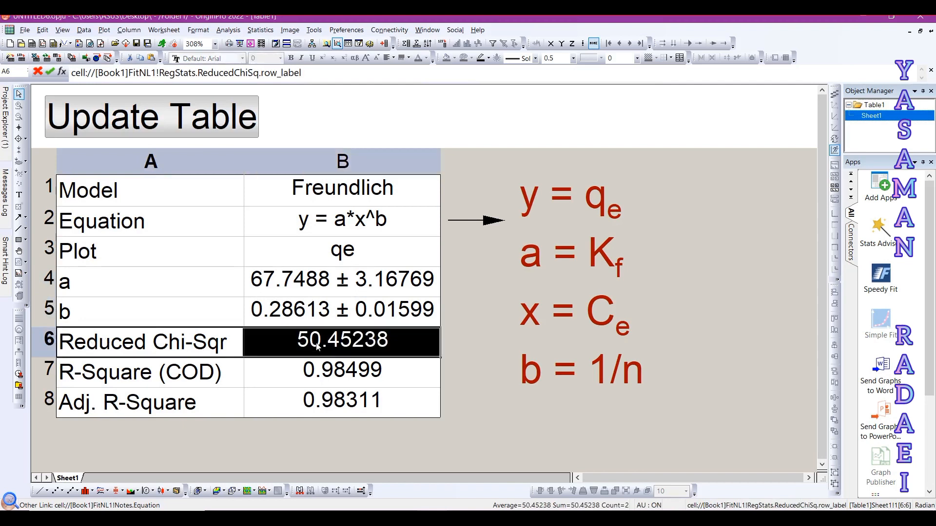
pyautogui.rightClick(283, 338)
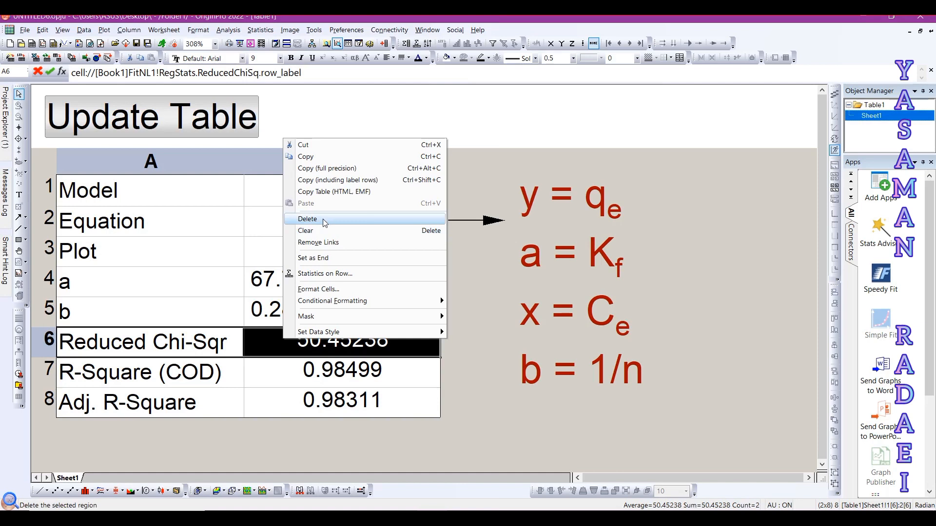
pyautogui.click(308, 219)
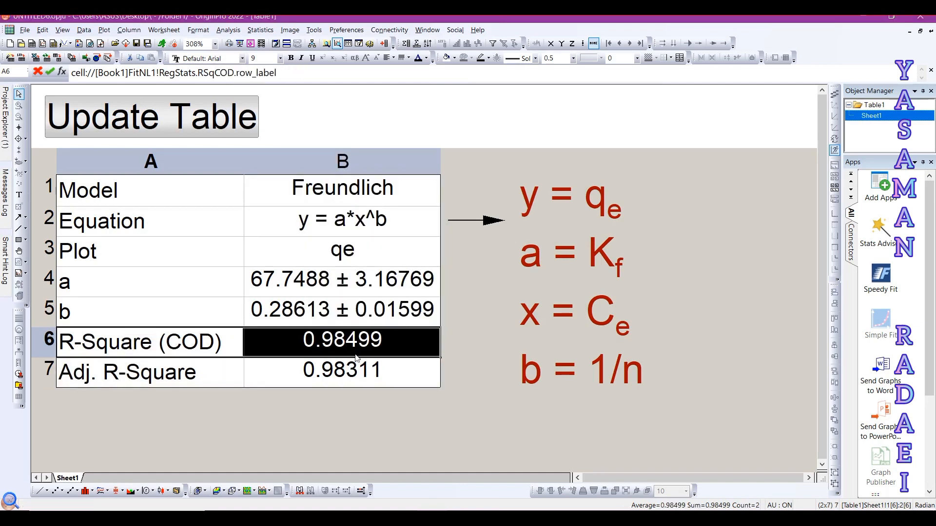
# Set the font of all cells in the results table, from Model to Adj. R-Square, to Times New Roman
pyautogui.click(182, 379)
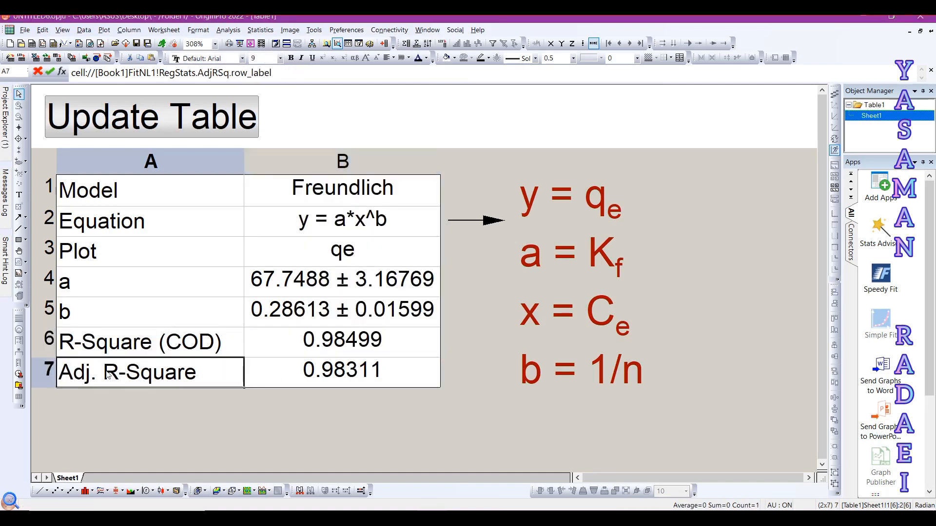
pyautogui.click(86, 192)
pyautogui.moveTo(85, 191); pyautogui.dragTo(342, 372)
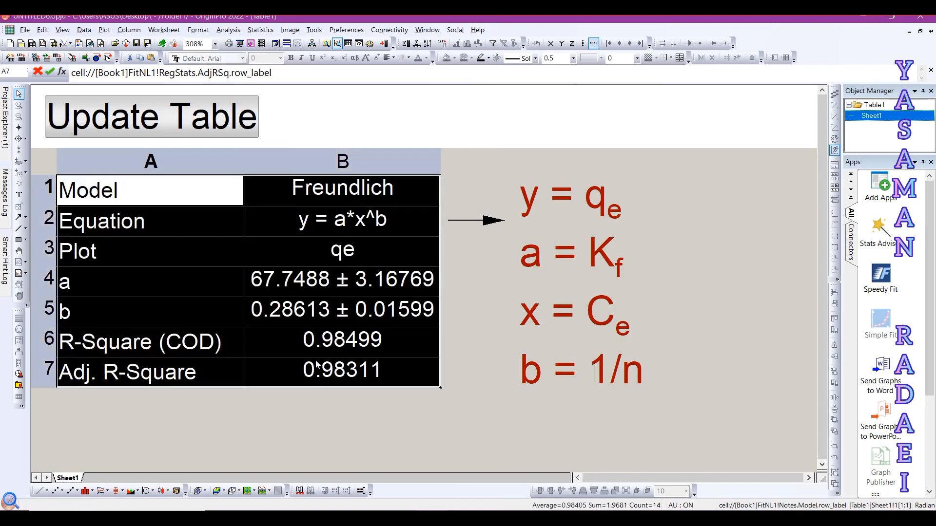
pyautogui.click(241, 58)
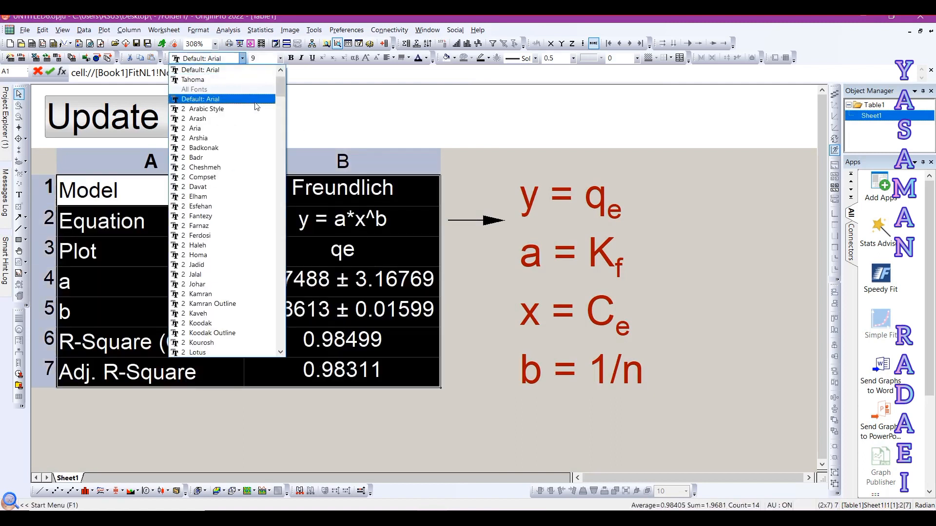
pyautogui.scroll(1, 271, 79)
pyautogui.click(220, 79)
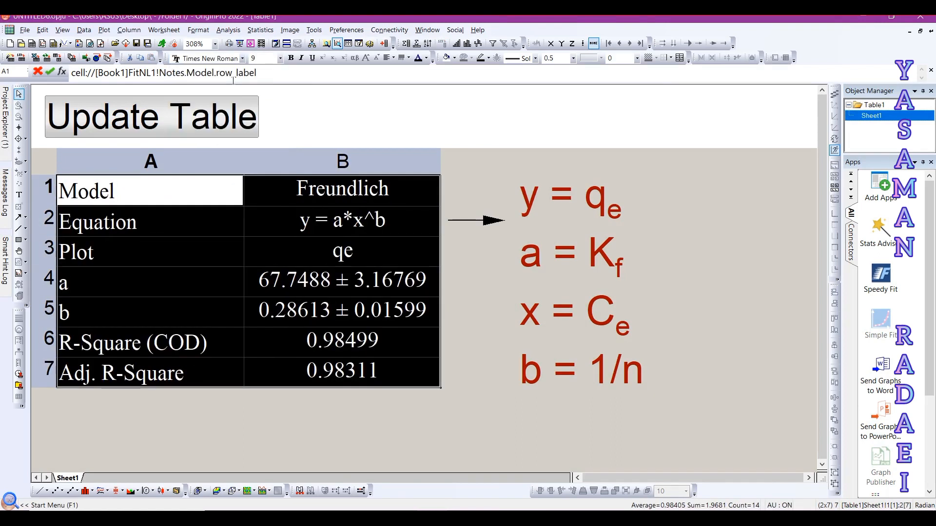
# Relabel the a row of the results table as Kf
pyautogui.click(306, 421)
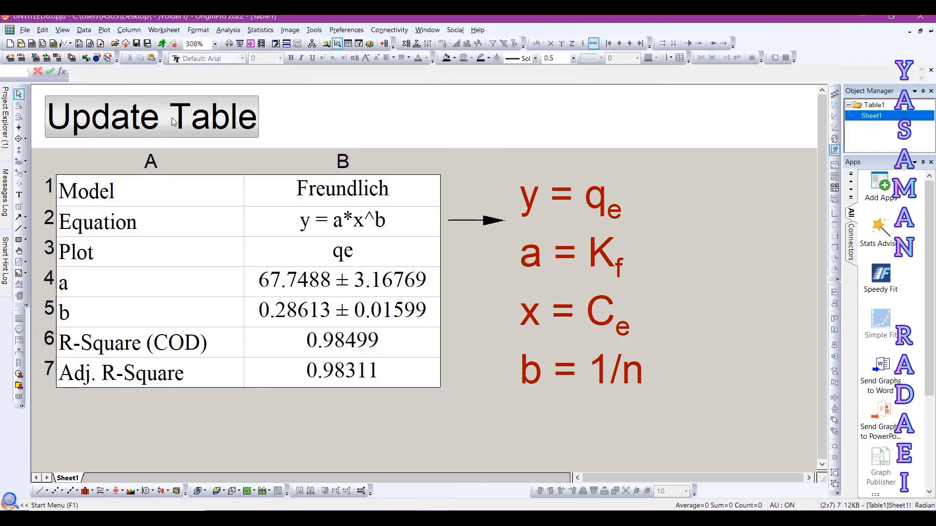
pyautogui.click(67, 283)
pyautogui.click(68, 283)
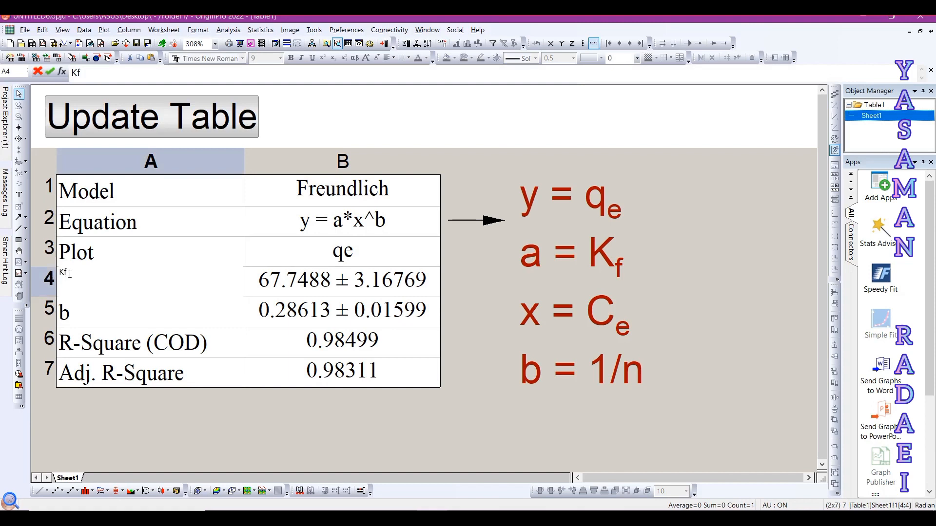
pyautogui.write('Kf')
pyautogui.click(84, 305)
# Relabel the b row of the results table as 1/n and return to the graph
pyautogui.doubleClick(72, 316)
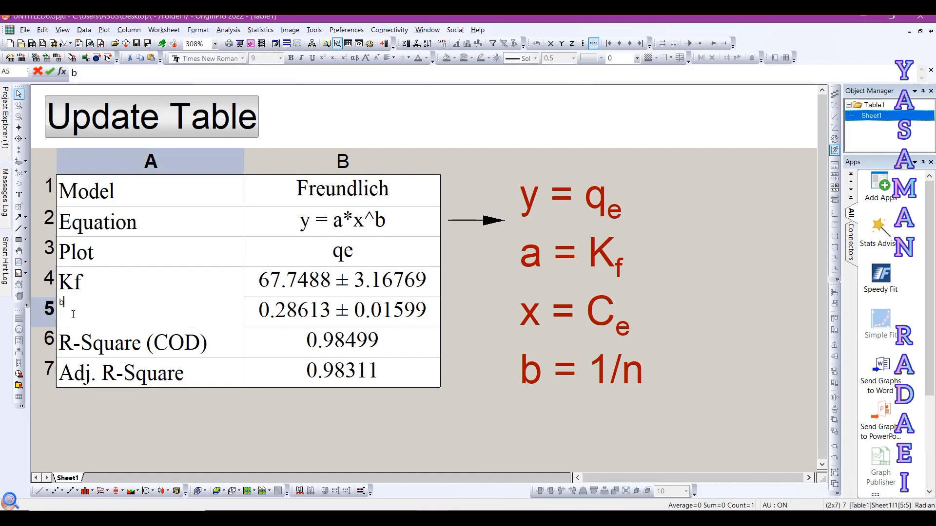
pyautogui.hotkey('shift', 'Home')
pyautogui.write('1/n')
pyautogui.press('Return')
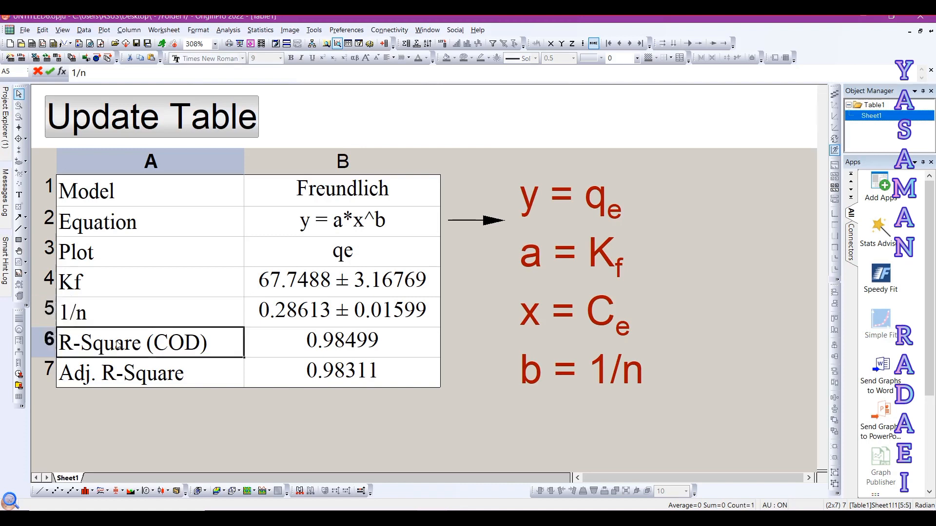
pyautogui.click(260, 306)
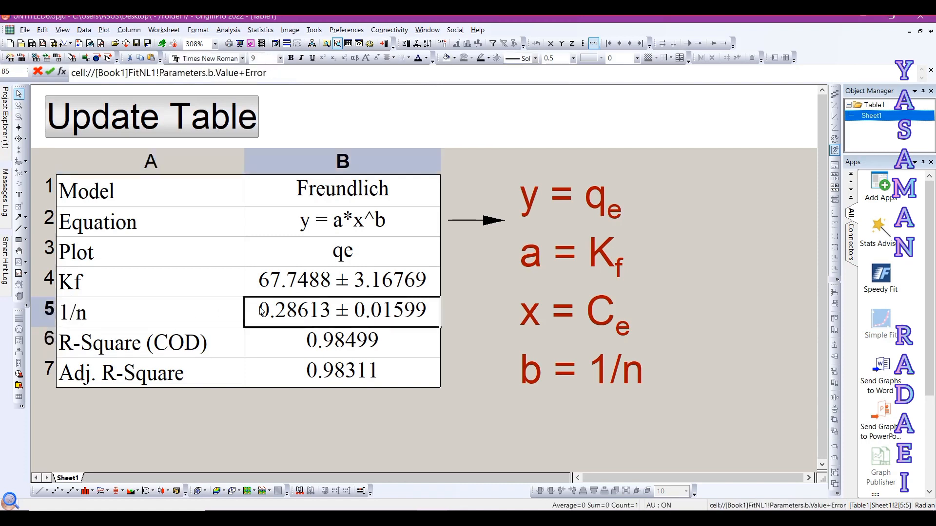
pyautogui.click(143, 309)
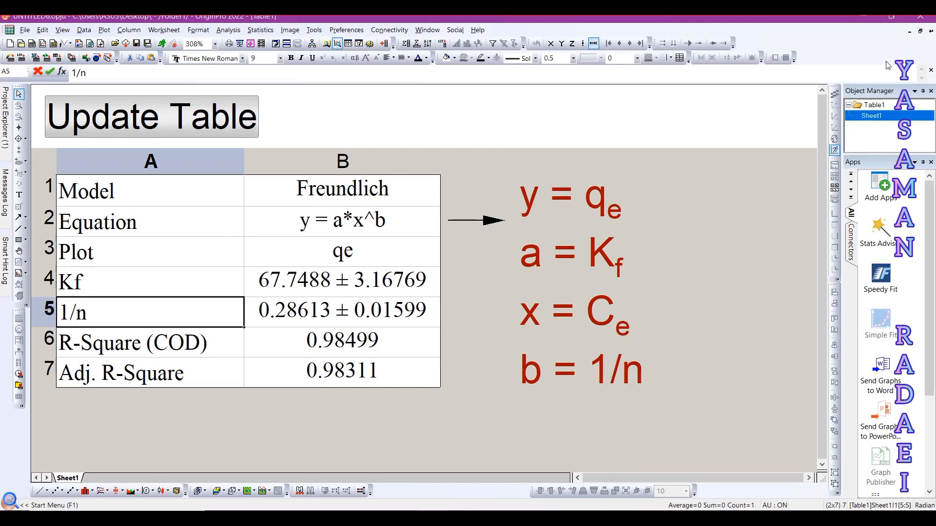
pyautogui.click(910, 31)
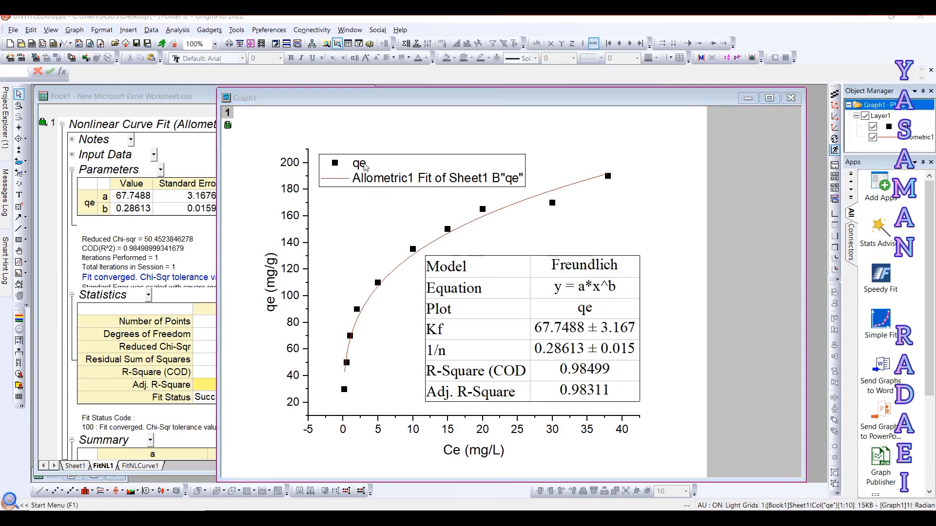
# Change the graph legend's data-point entry to "qe (experimental)", with the e as a subscript
pyautogui.doubleClick(365, 166)
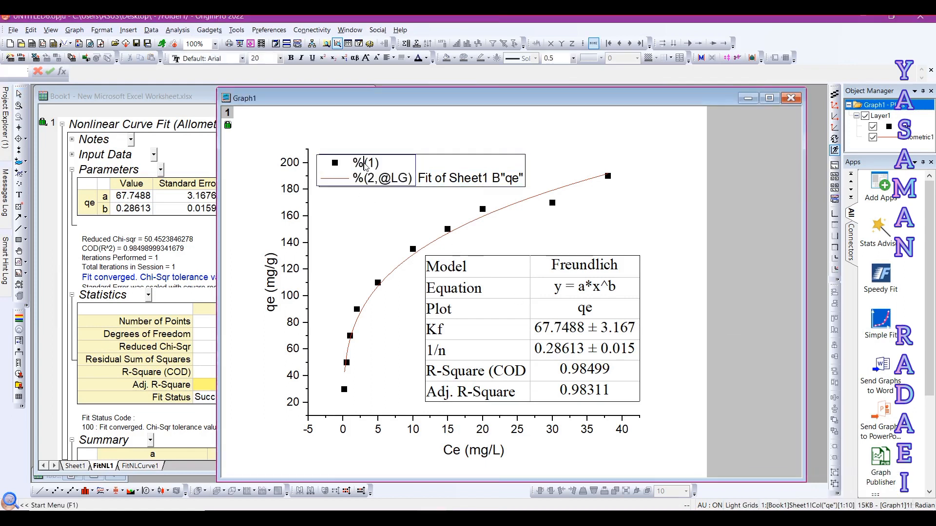
pyautogui.moveTo(380, 163); pyautogui.dragTo(357, 172)
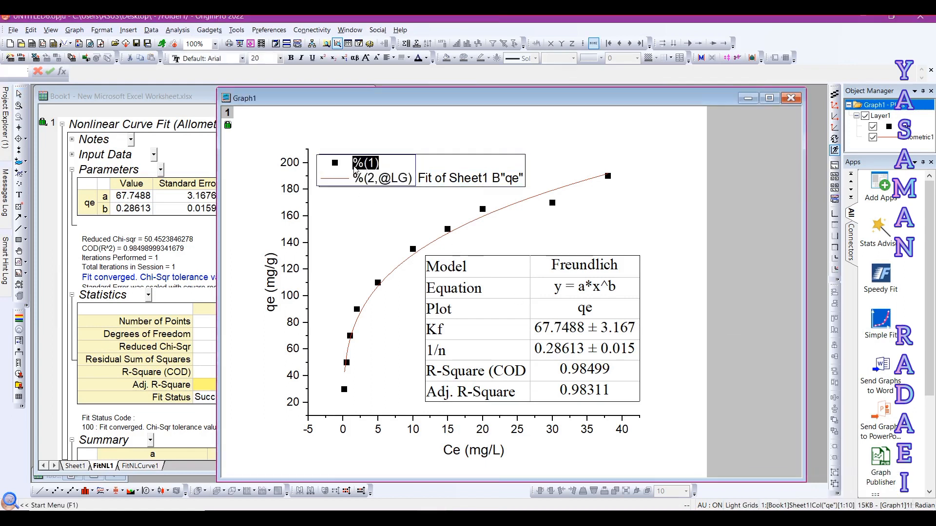
pyautogui.write('qe')
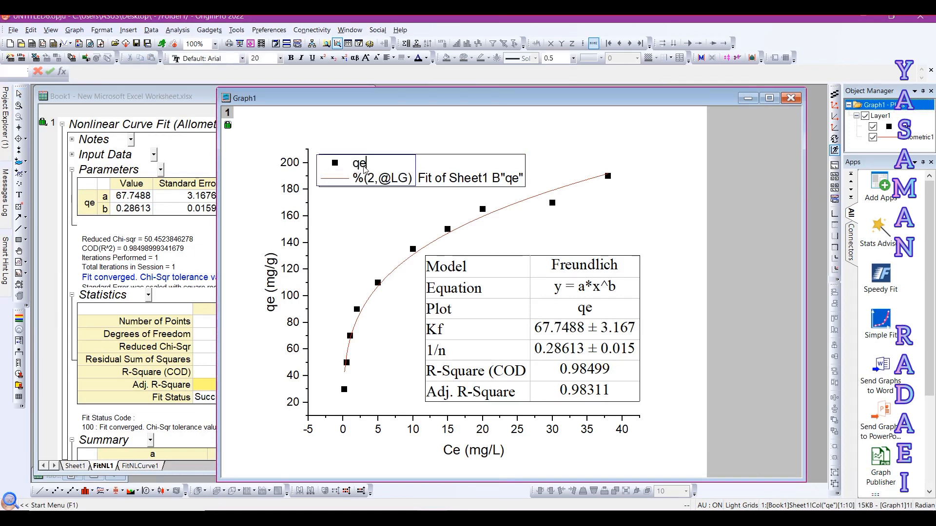
pyautogui.moveTo(365, 166); pyautogui.dragTo(359, 165)
pyautogui.click(333, 59)
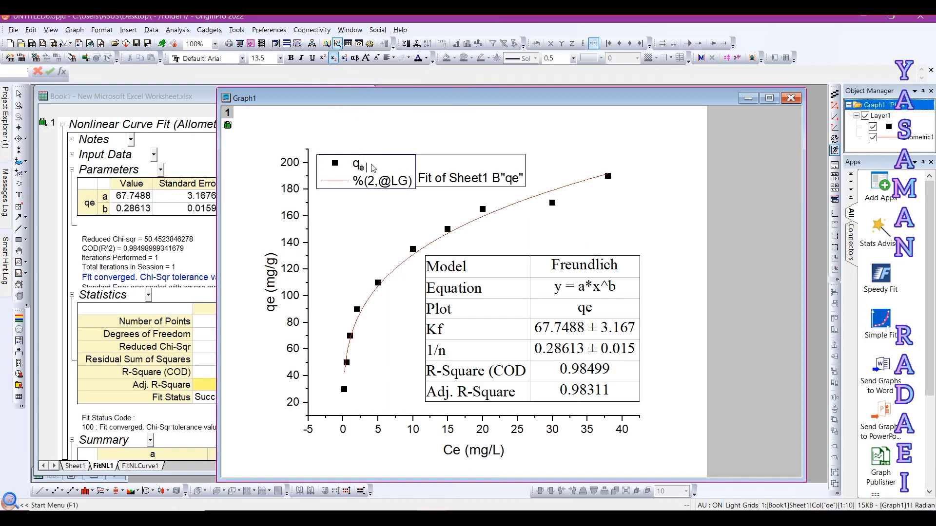
pyautogui.click(334, 58)
pyautogui.write('ex')
pyautogui.write('perime')
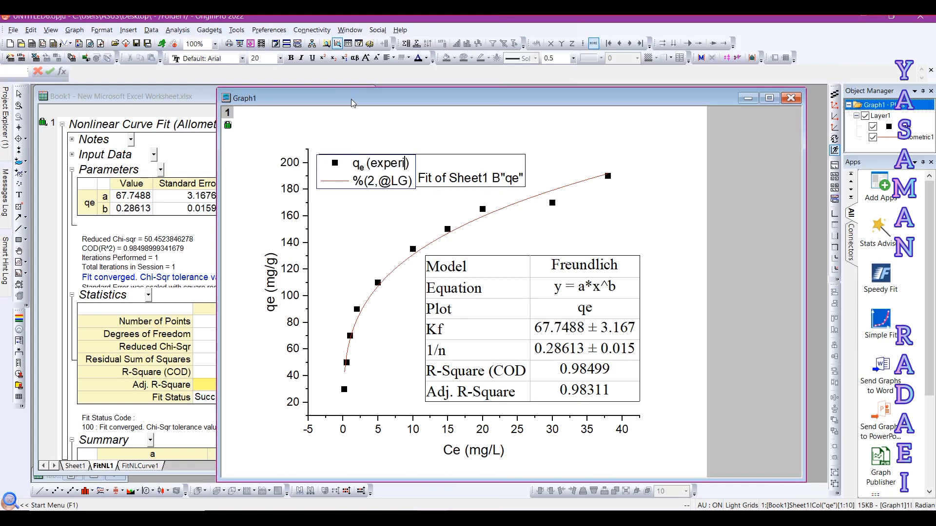
pyautogui.write('ntal')
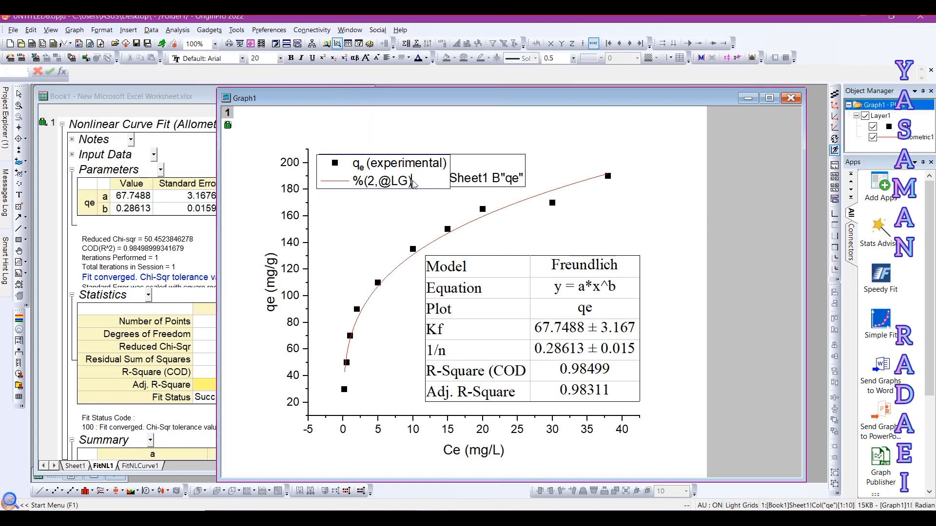
# Replace the fit curve's legend entry with "Freundlich"
pyautogui.moveTo(414, 181); pyautogui.dragTo(358, 190)
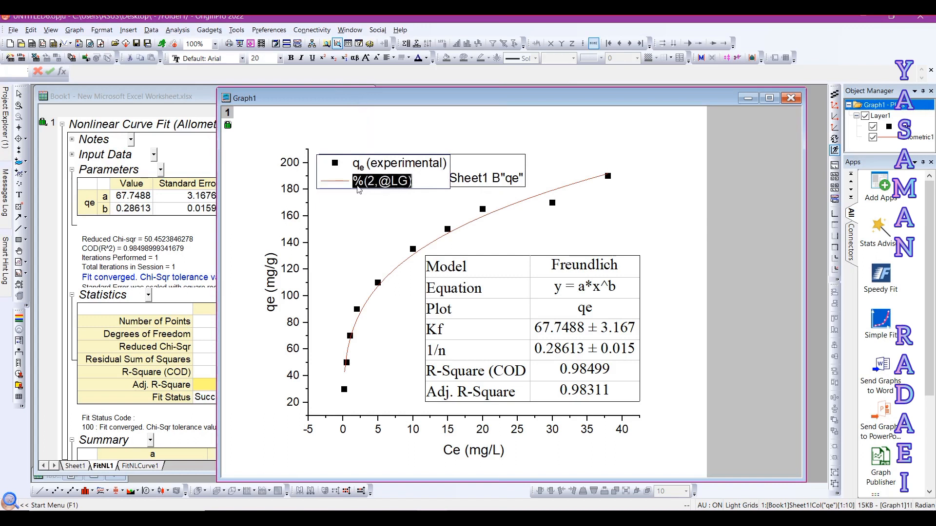
pyautogui.write('Freundlich')
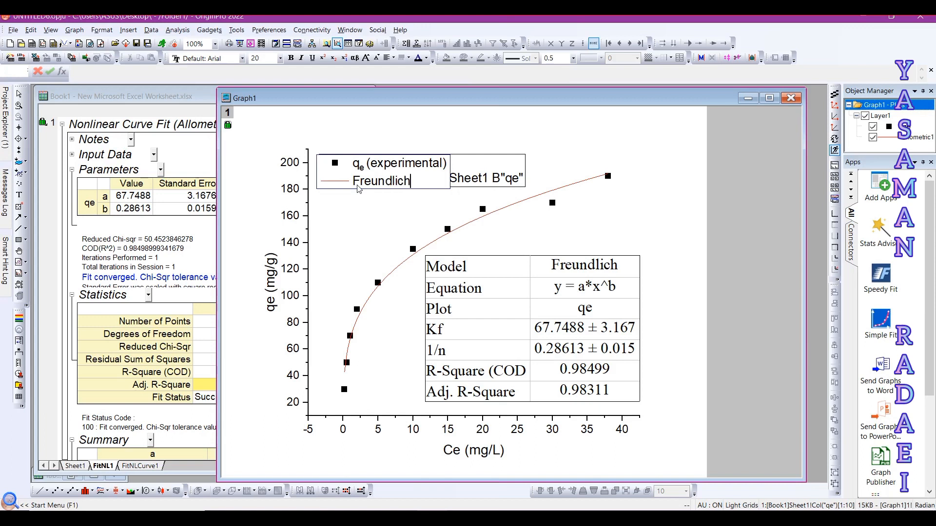
pyautogui.click(363, 196)
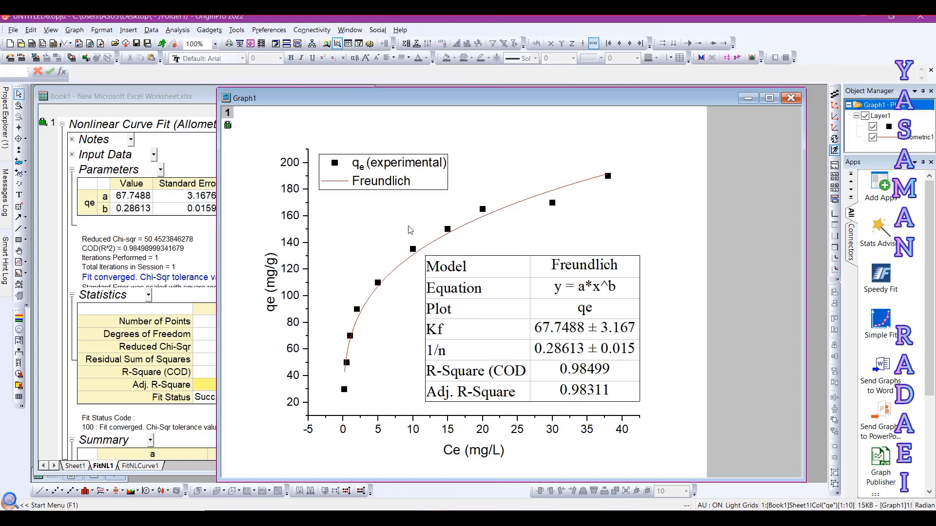
# Set the legend's frame to None in its properties
pyautogui.rightClick(383, 166)
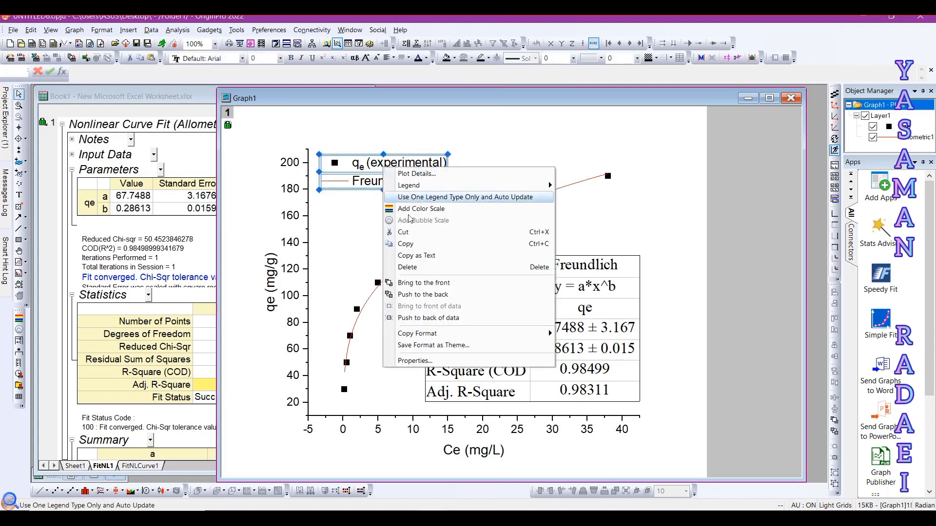
pyautogui.click(425, 361)
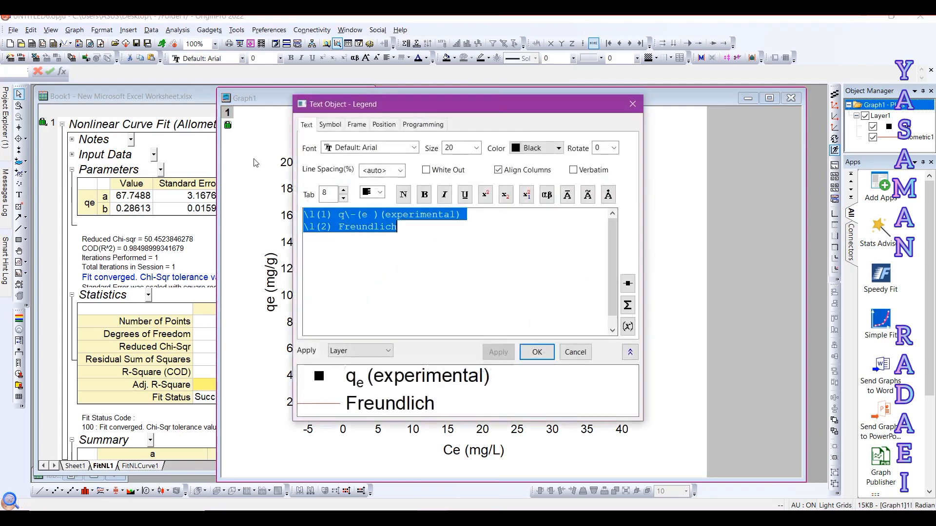
pyautogui.click(358, 125)
pyautogui.click(361, 145)
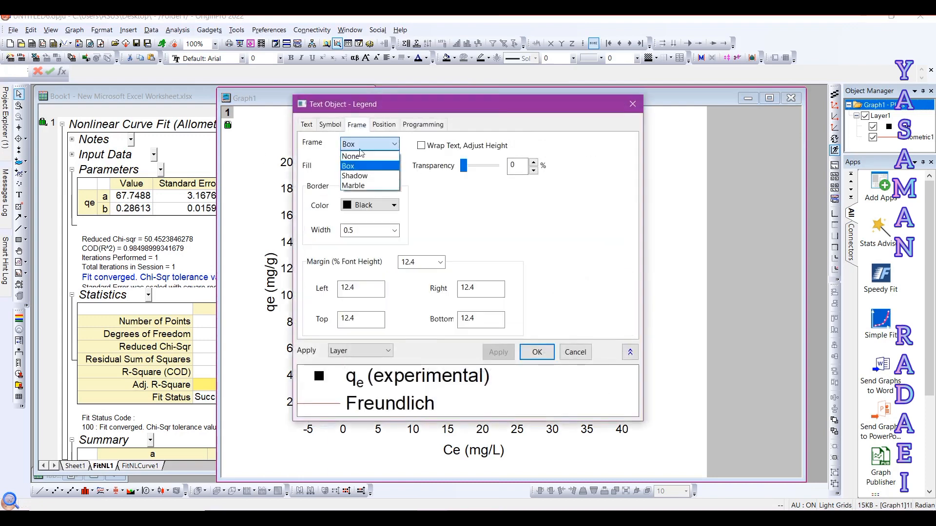
pyautogui.click(363, 158)
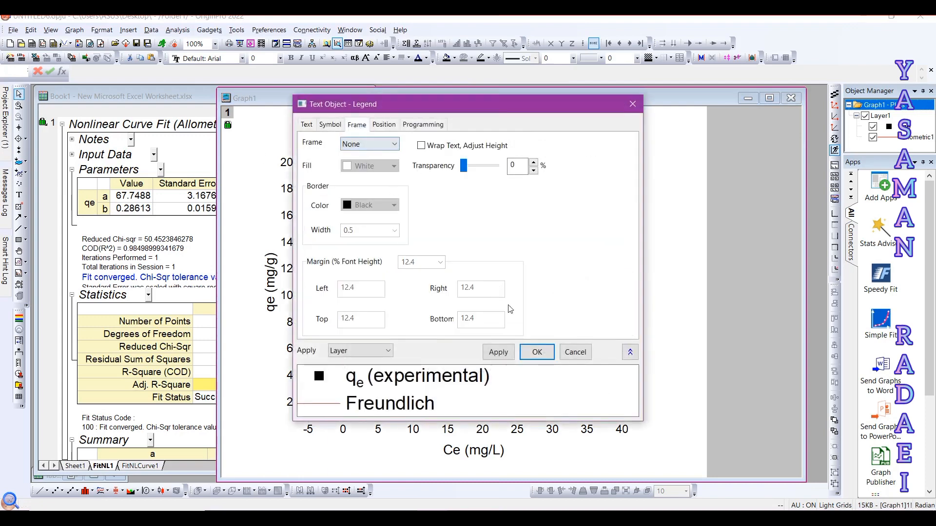
pyautogui.click(331, 125)
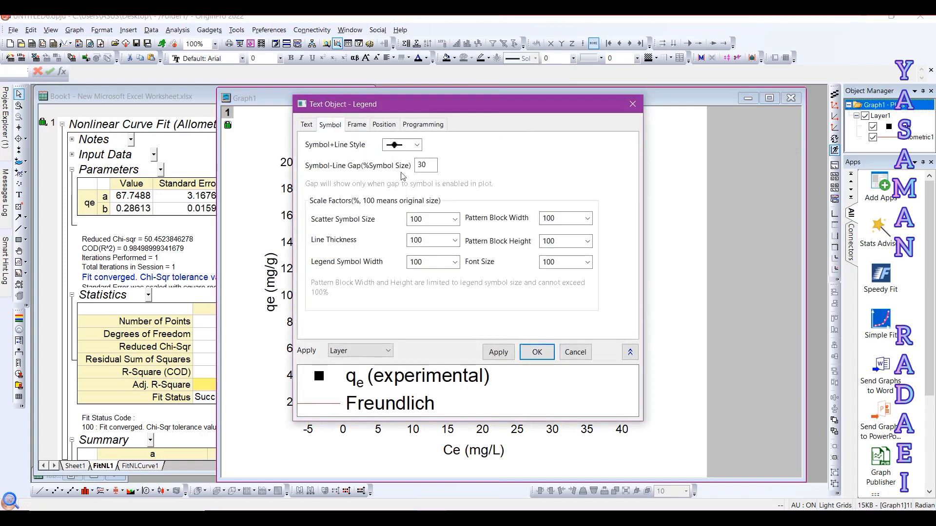
# Set the legend's font to Times New Roman and apply the legend properties
pyautogui.click(306, 125)
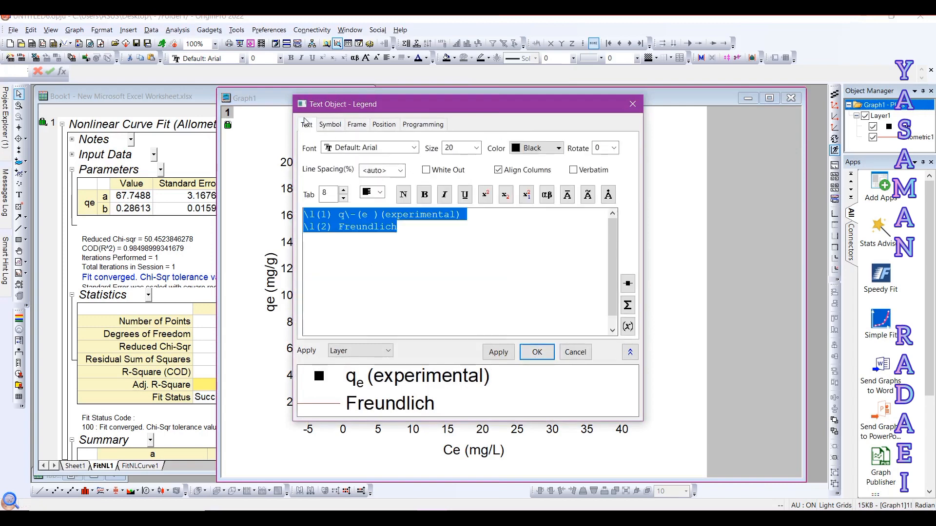
pyautogui.click(414, 148)
pyautogui.moveTo(440, 181); pyautogui.dragTo(425, 149)
pyautogui.click(387, 170)
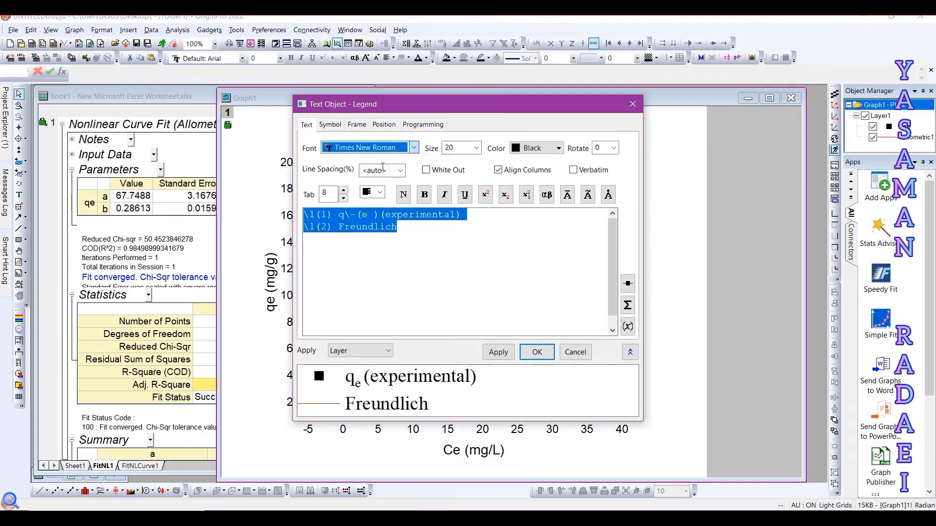
pyautogui.click(536, 353)
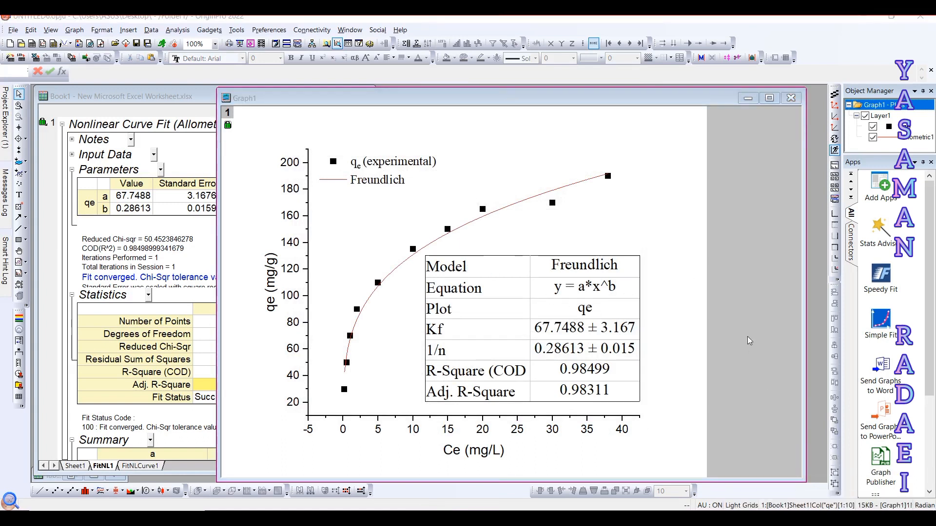
# Minimize the Freundlich graph and create a new scatter graph from the Ce and qe columns of Sheet1
pyautogui.click(748, 98)
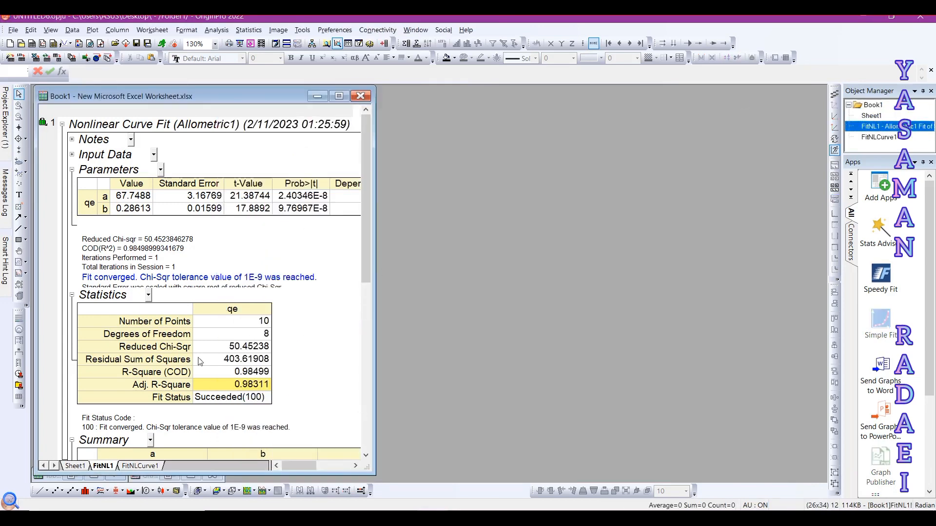
pyautogui.click(75, 466)
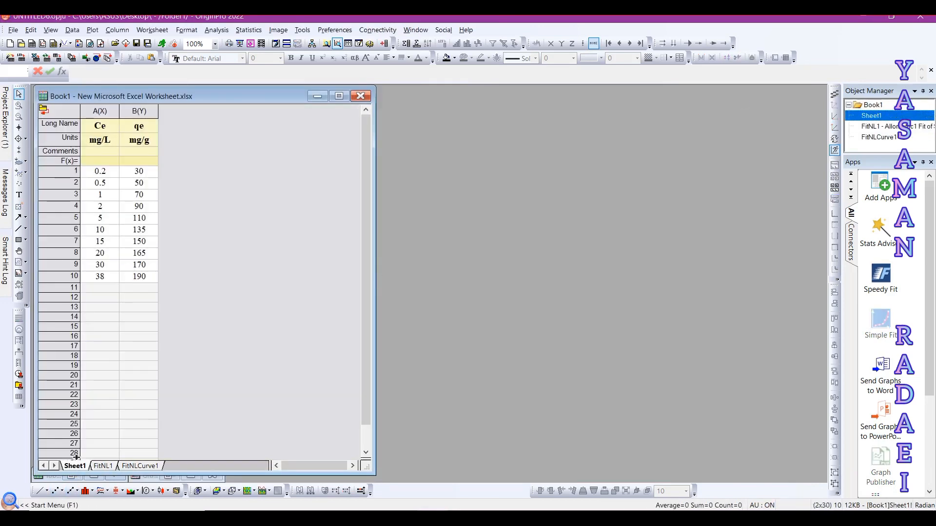
pyautogui.moveTo(106, 111); pyautogui.dragTo(139, 112)
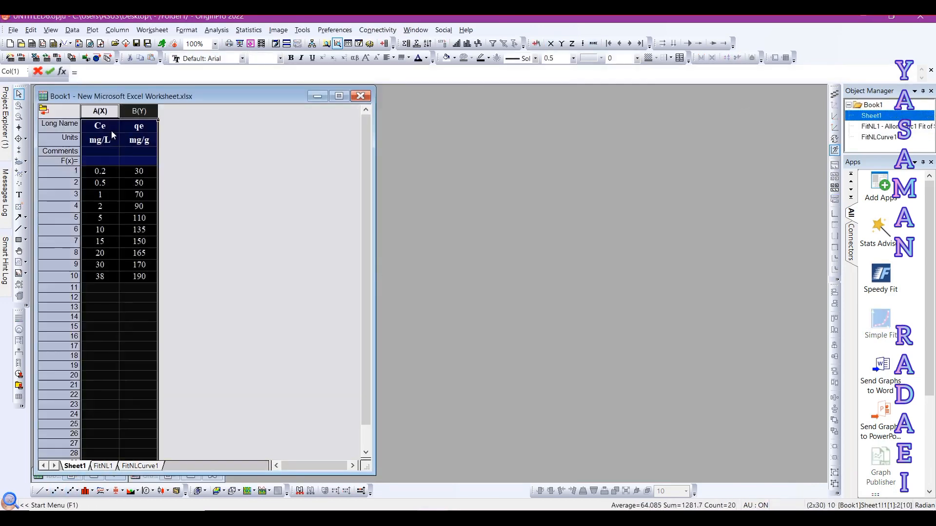
pyautogui.click(61, 493)
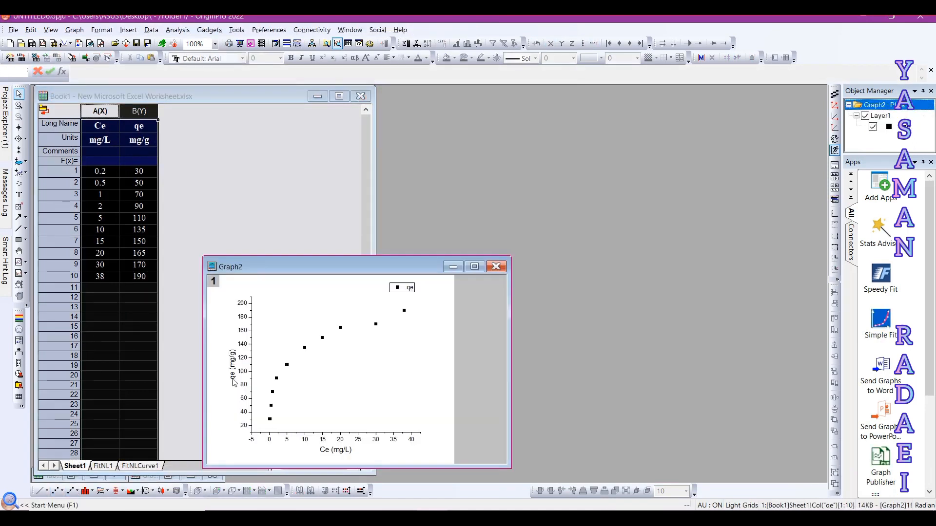
# Move the new graph window up beside the data columns, enlarge it, and place its qe legend in the plot's upper-left area
pyautogui.click(340, 213)
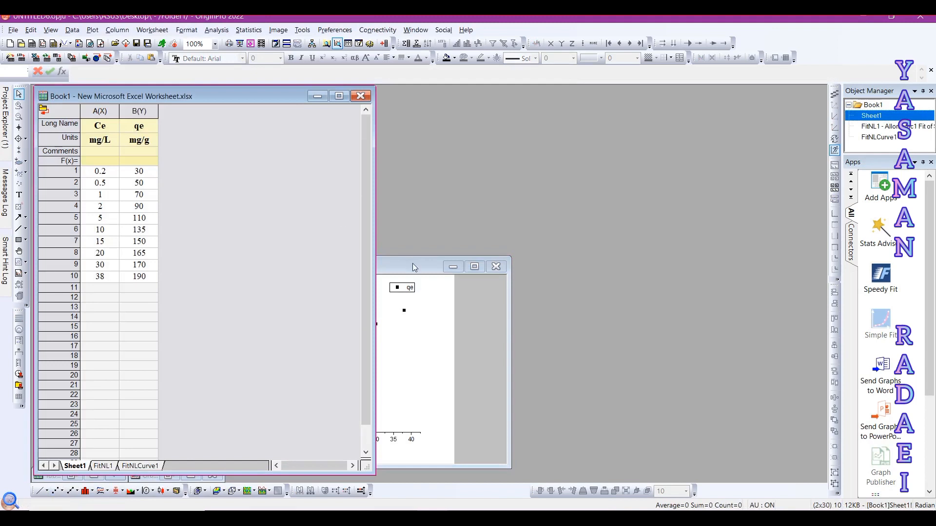
pyautogui.moveTo(413, 267); pyautogui.dragTo(498, 100)
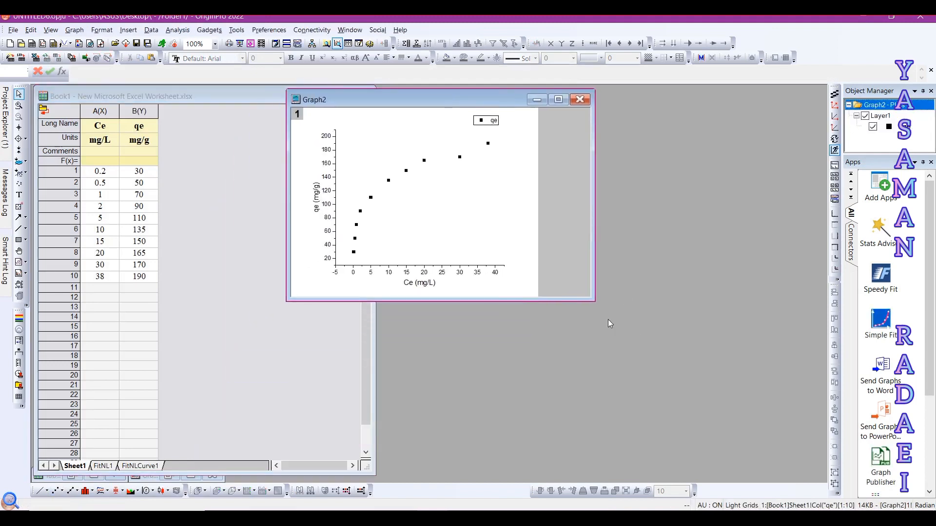
pyautogui.moveTo(594, 301); pyautogui.dragTo(783, 482)
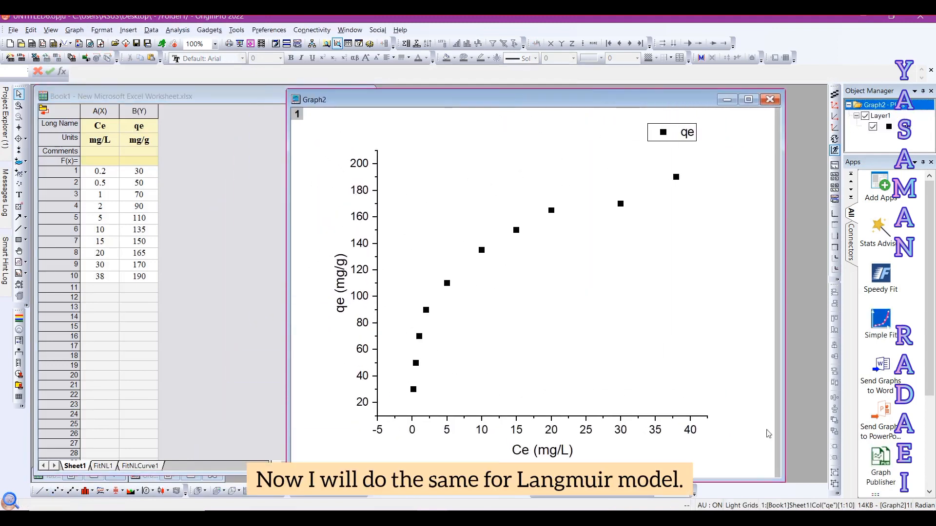
pyautogui.moveTo(680, 137); pyautogui.dragTo(418, 172)
pyautogui.click(518, 294)
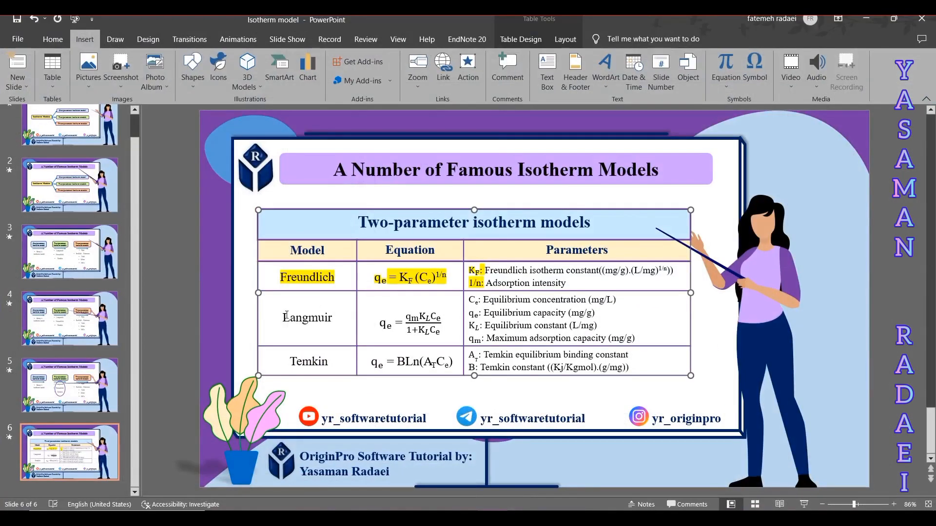
# Switch to the Isotherm model presentation in PowerPoint and highlight the model name Langmuir in green
pyautogui.moveTo(286, 316); pyautogui.dragTo(335, 315)
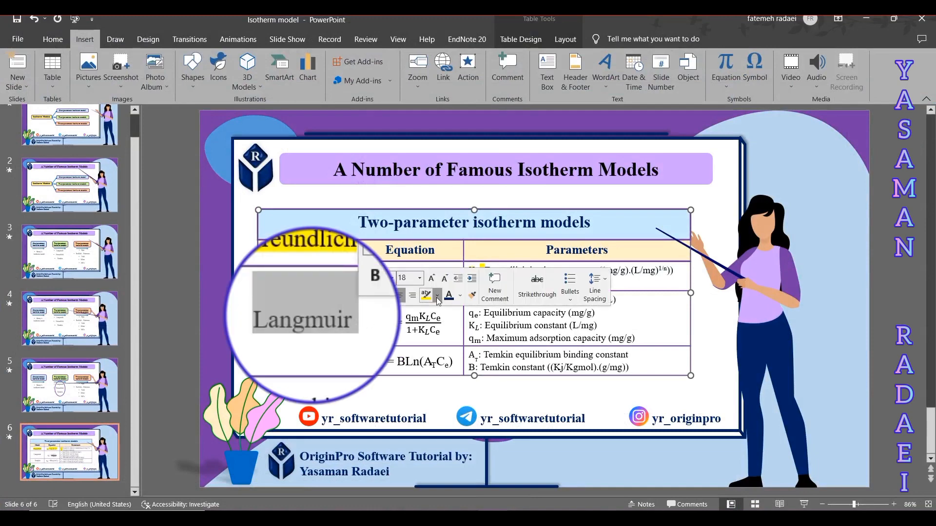
pyautogui.click(437, 295)
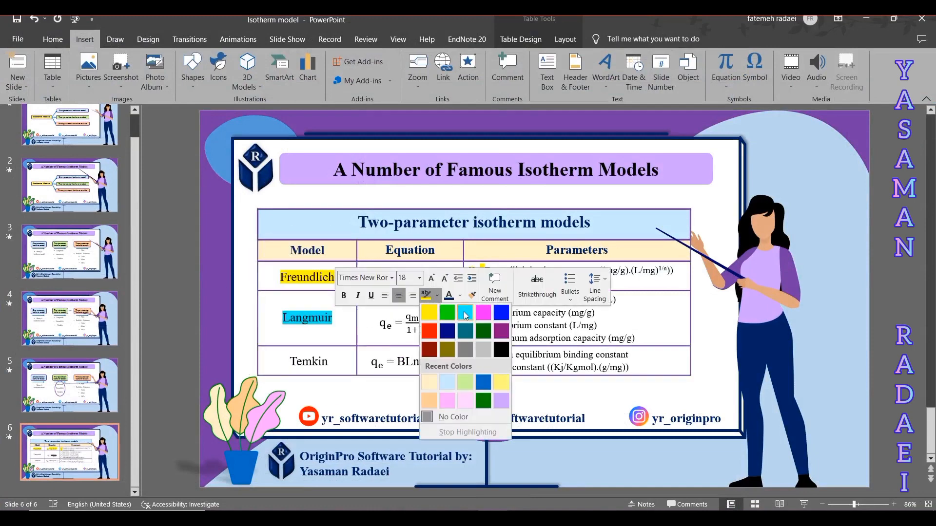
pyautogui.click(447, 312)
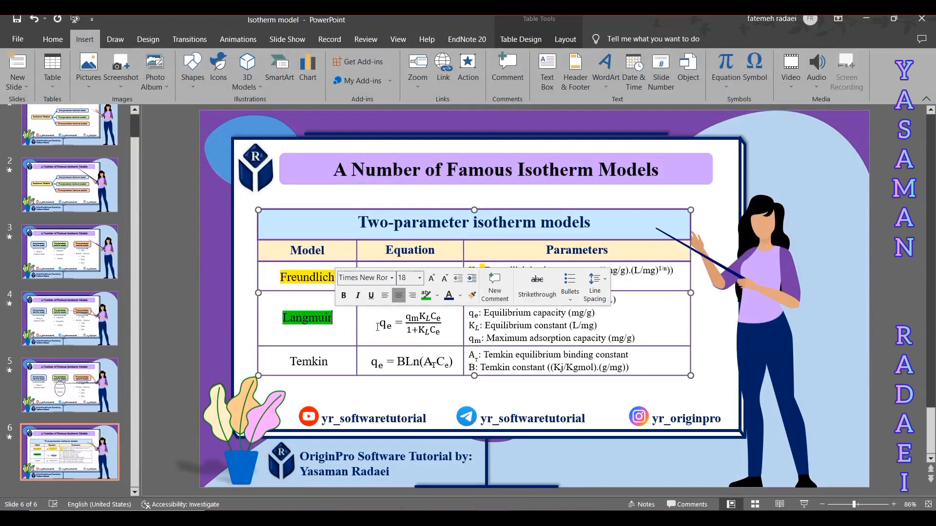
# Highlight the Langmuir equation in green in the isotherm models table and examine its terms
pyautogui.moveTo(378, 327); pyautogui.dragTo(439, 327)
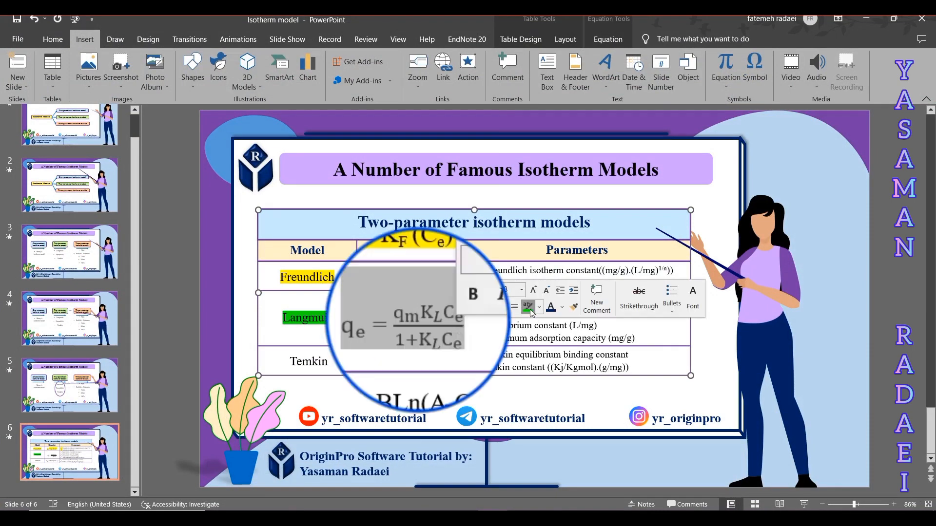
pyautogui.click(528, 308)
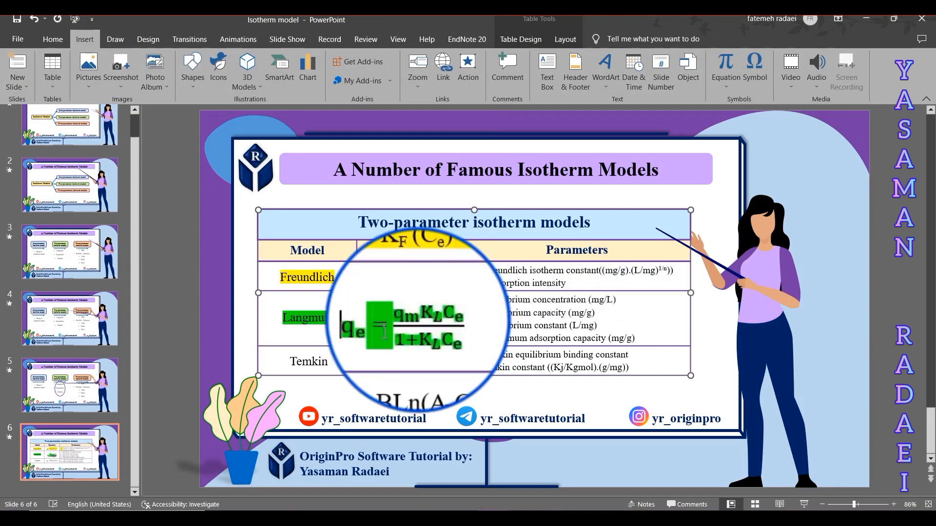
pyautogui.click(337, 323)
pyautogui.moveTo(378, 323); pyautogui.dragTo(380, 326)
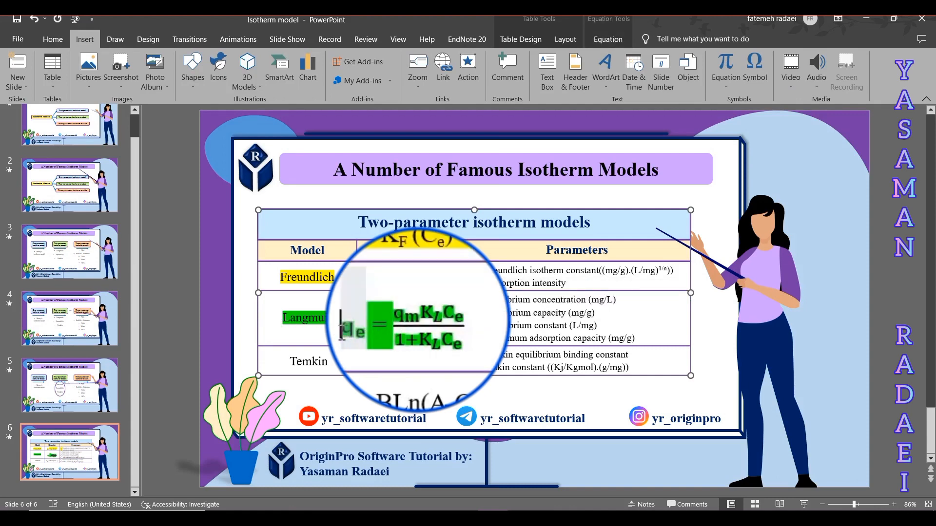
pyautogui.scroll(4, 379, 326)
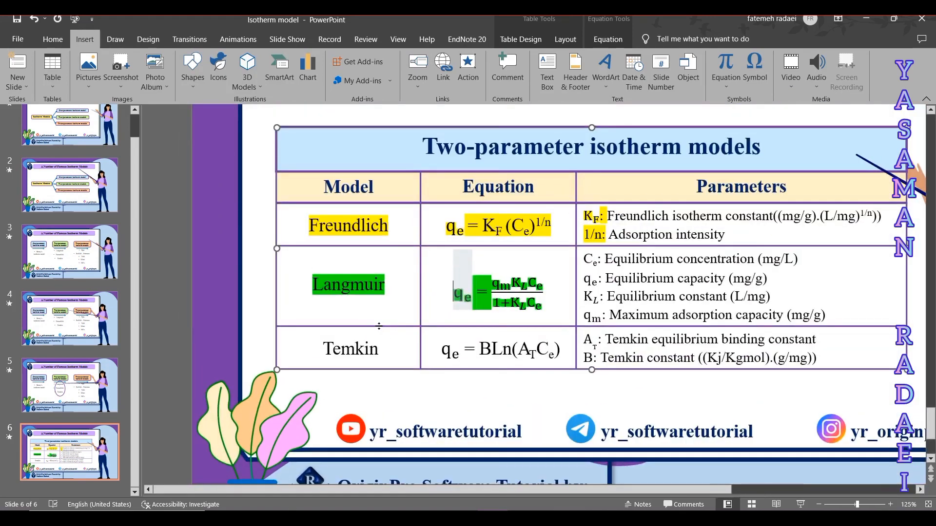
pyautogui.click(542, 301)
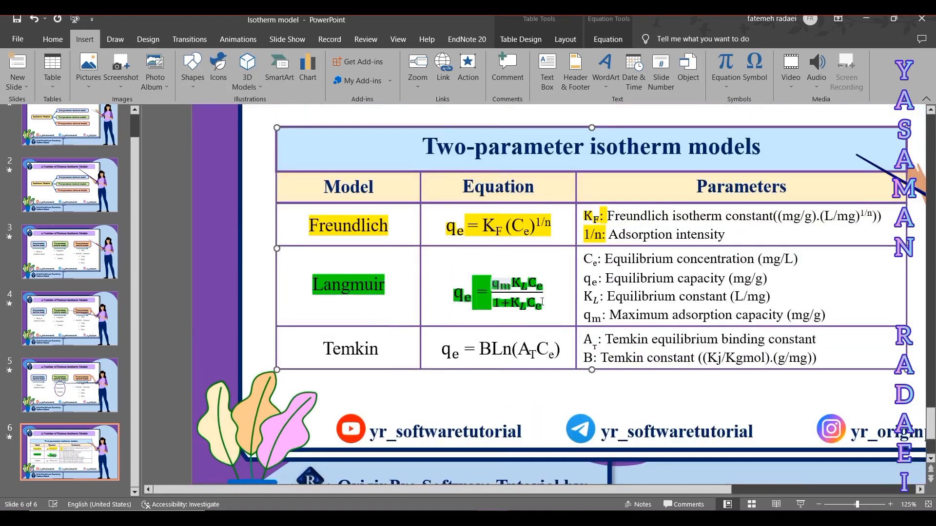
pyautogui.click(499, 321)
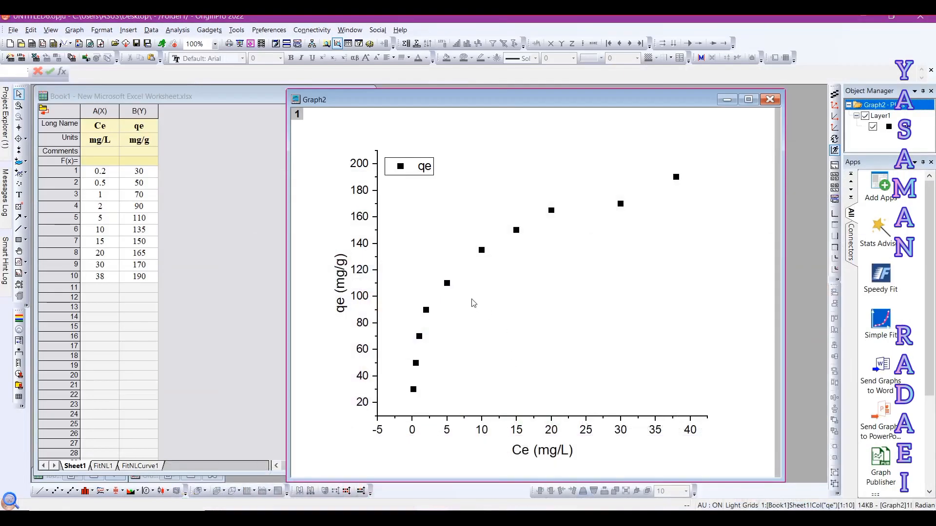
# Switch back to OriginPro and open the nonlinear curve fit dialog for the qe data in the new graph
pyautogui.click(447, 283)
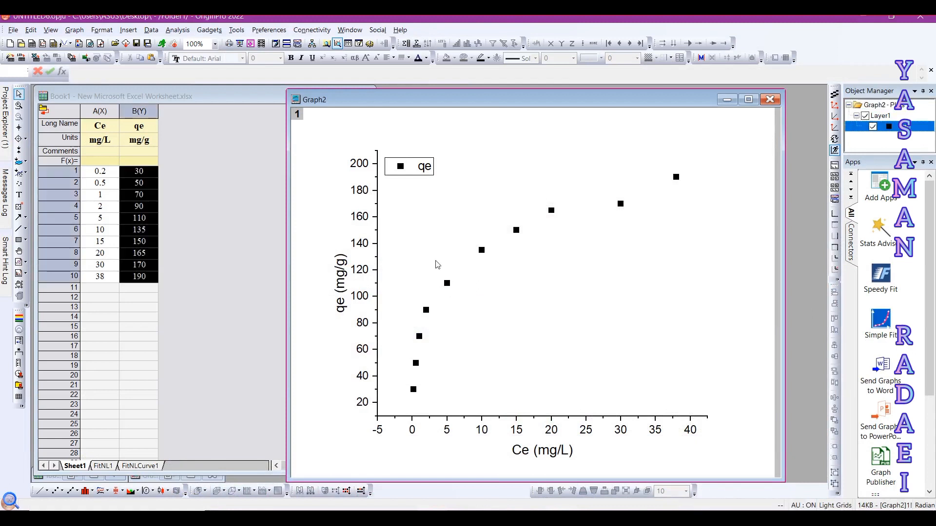
pyautogui.click(177, 31)
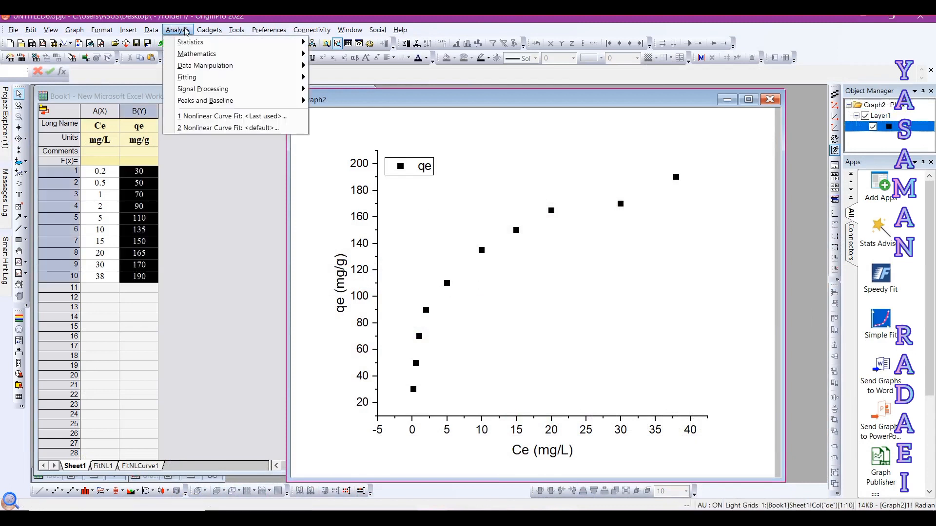
pyautogui.moveTo(205, 78)
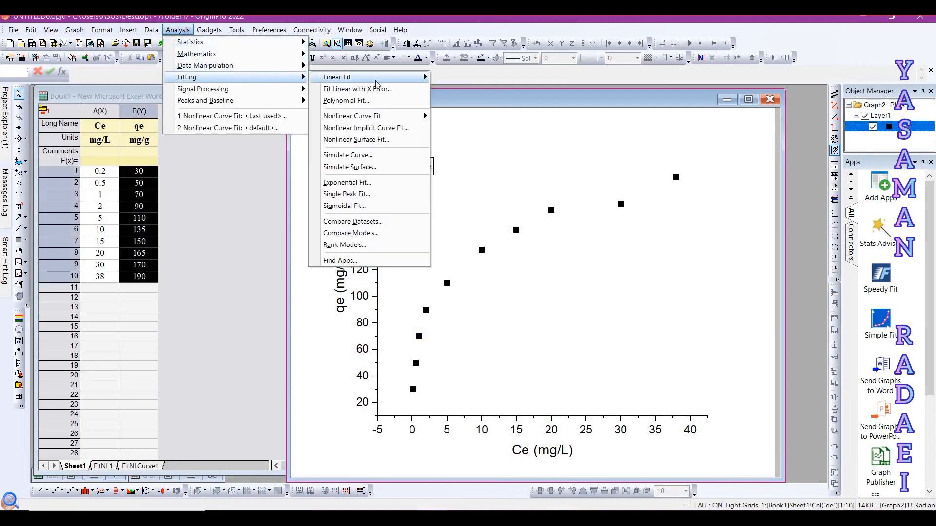
pyautogui.moveTo(376, 116)
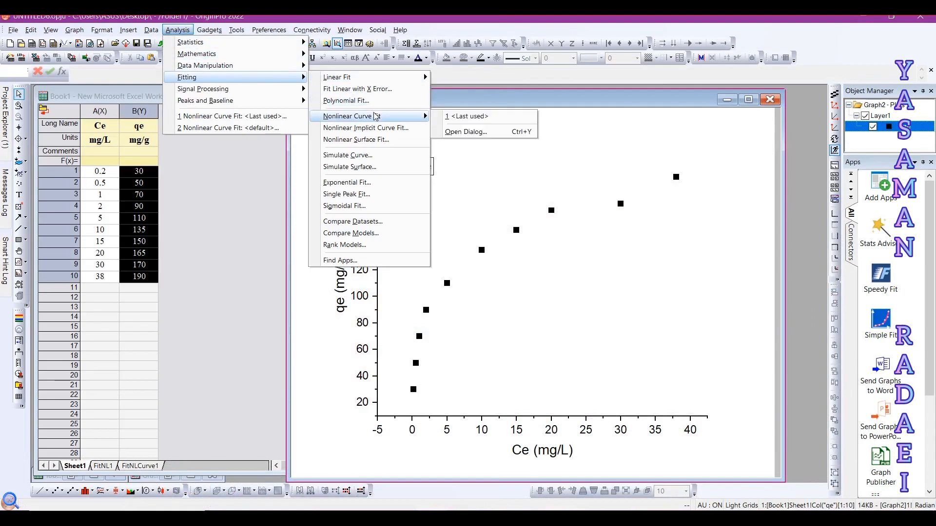
pyautogui.click(466, 132)
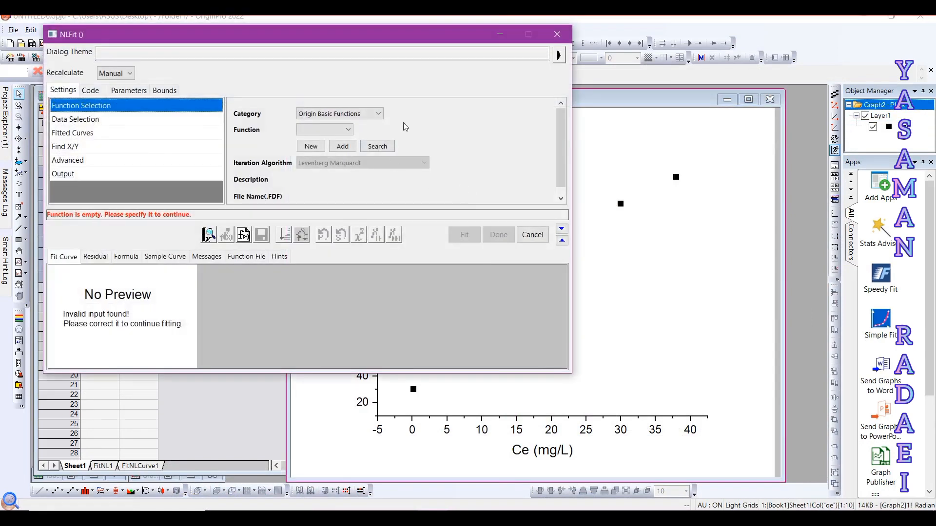
pyautogui.moveTo(382, 45); pyautogui.dragTo(466, 95)
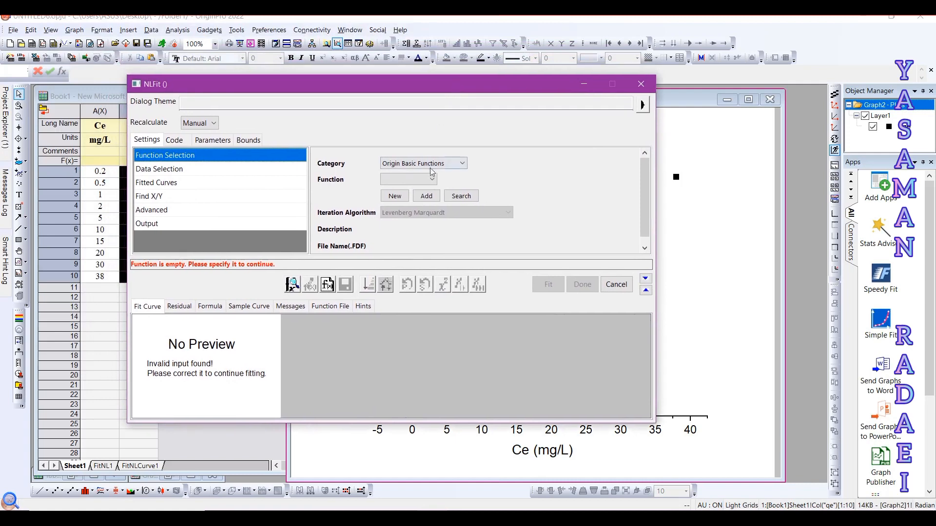
# Search the fitting functions for Langmuir
pyautogui.click(432, 179)
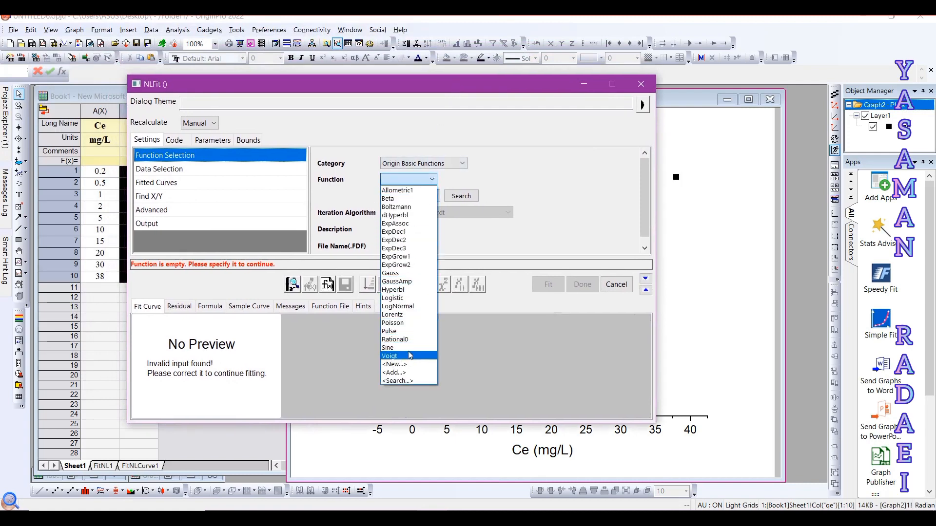
pyautogui.click(406, 380)
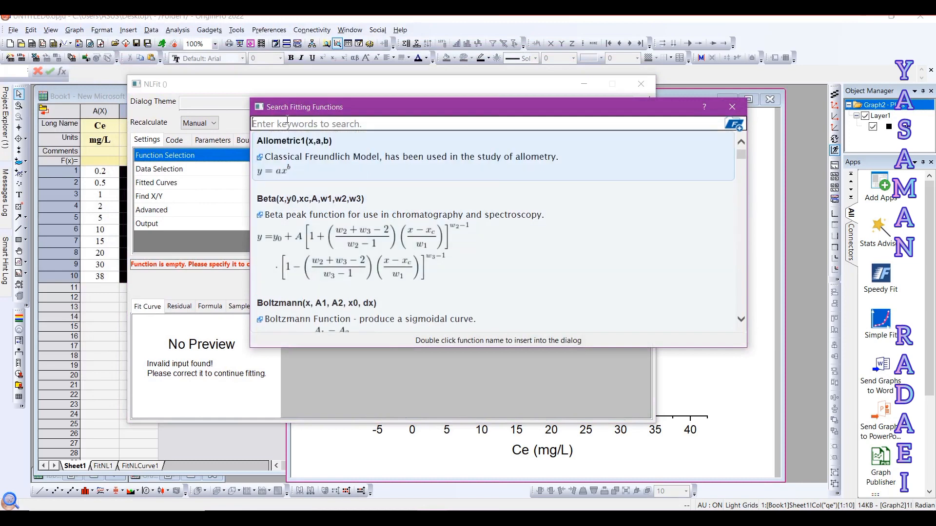
pyautogui.write('Lan')
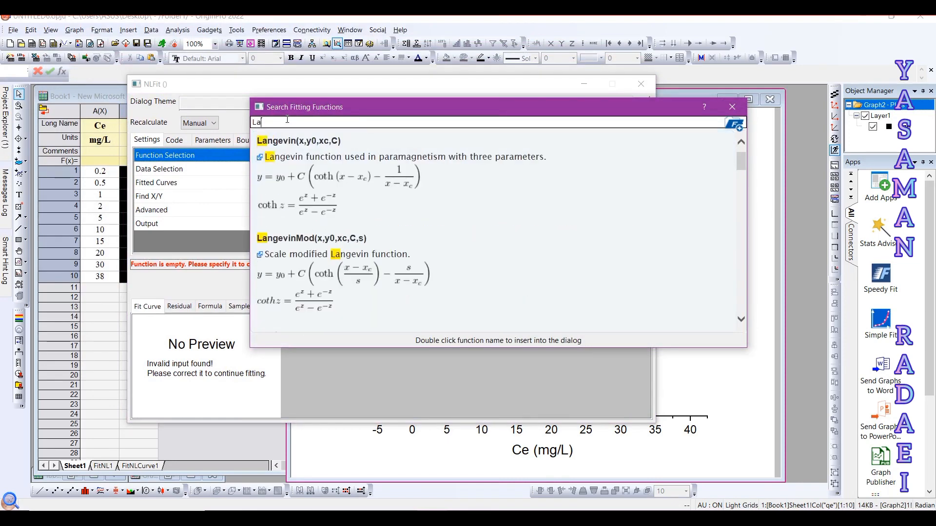
pyautogui.write('gmui')
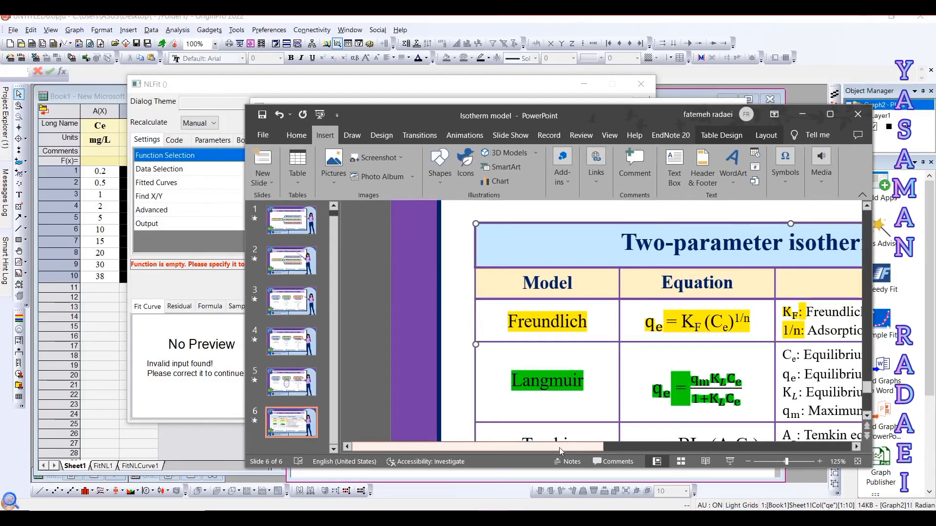
# Compare the extended Langmuir functions with the highlighted equation in the PowerPoint table, and close the function search without choosing one
pyautogui.moveTo(624, 448); pyautogui.dragTo(655, 451)
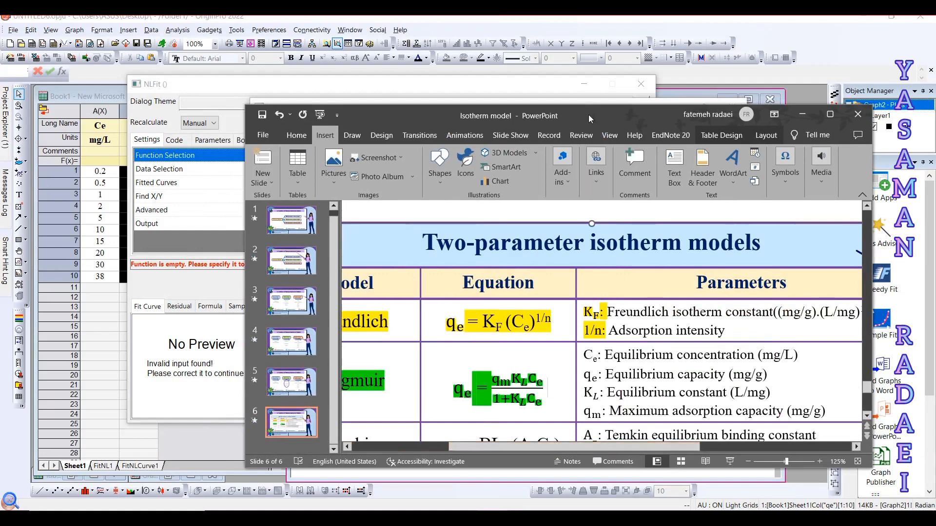
pyautogui.moveTo(589, 115); pyautogui.dragTo(706, 55)
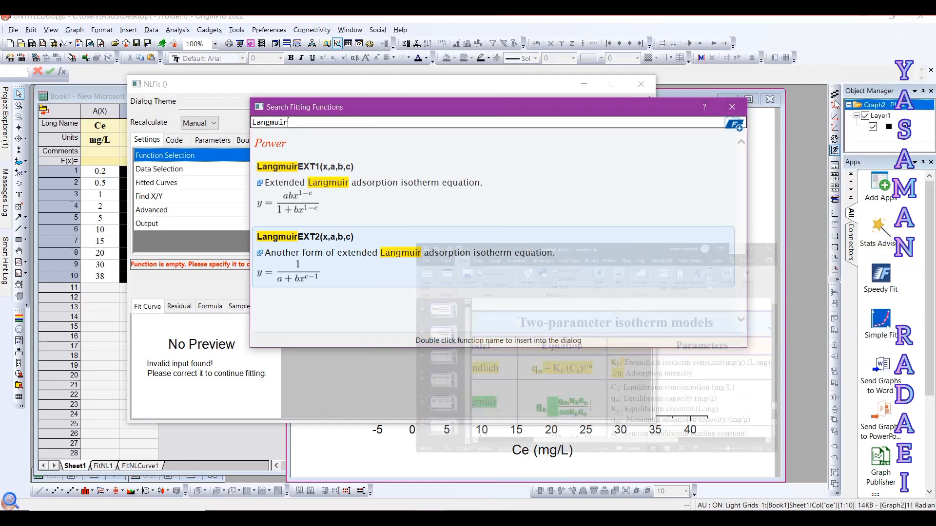
pyautogui.click(921, 53)
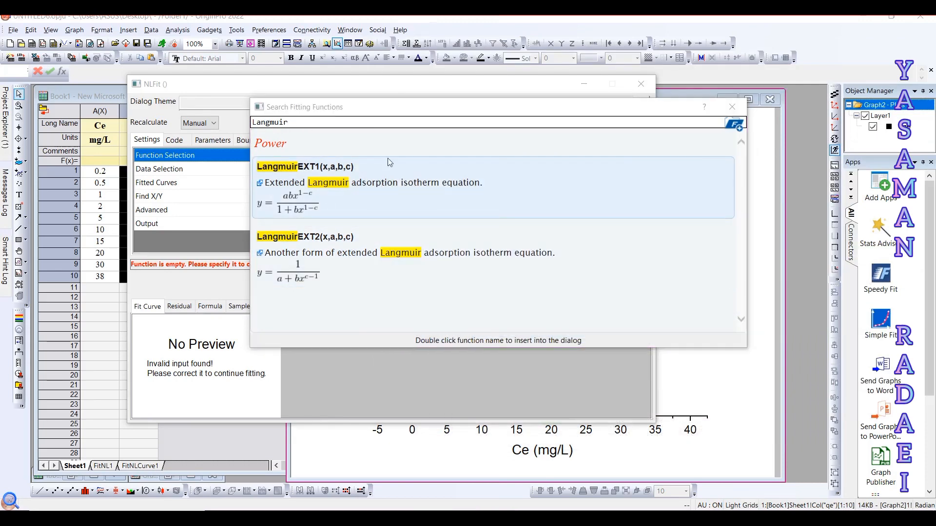
pyautogui.click(729, 133)
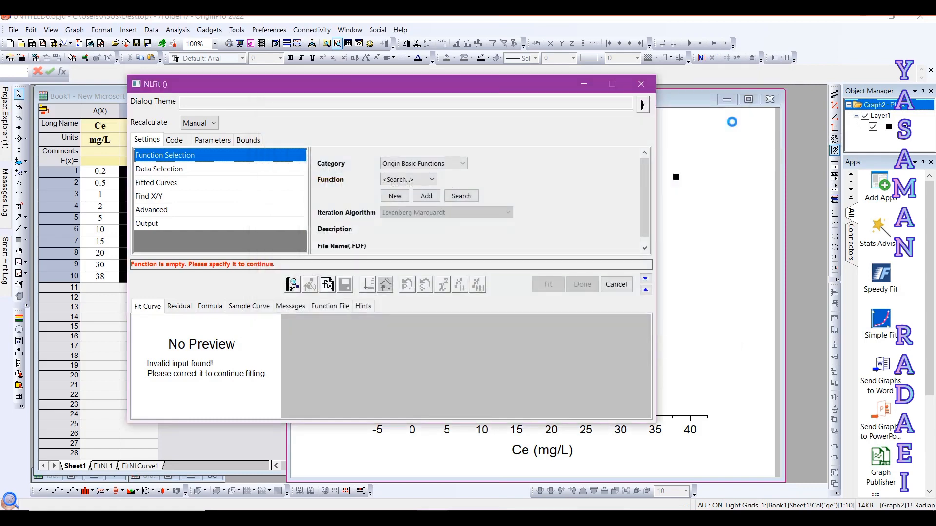
# Open the Fitting Function Library and look up the Langmuir function
pyautogui.click(467, 194)
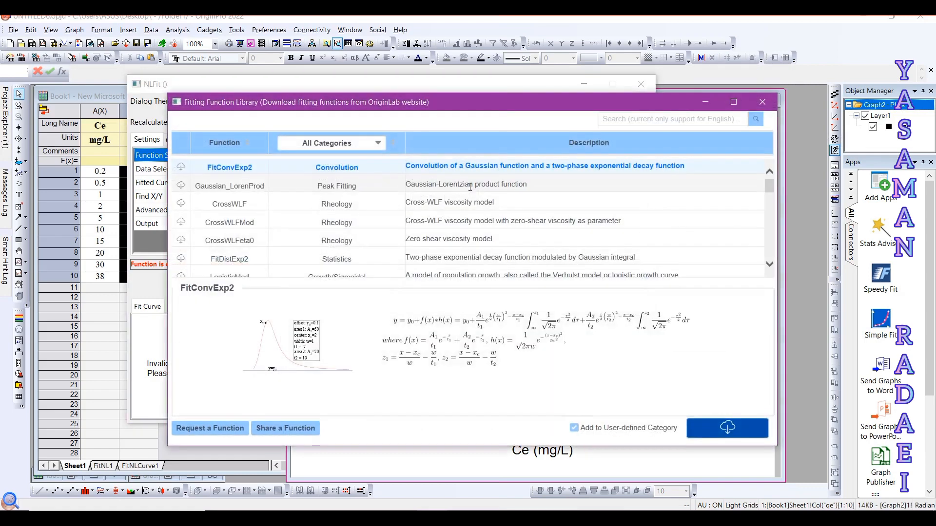
pyautogui.moveTo(476, 100); pyautogui.dragTo(424, 71)
pyautogui.click(569, 89)
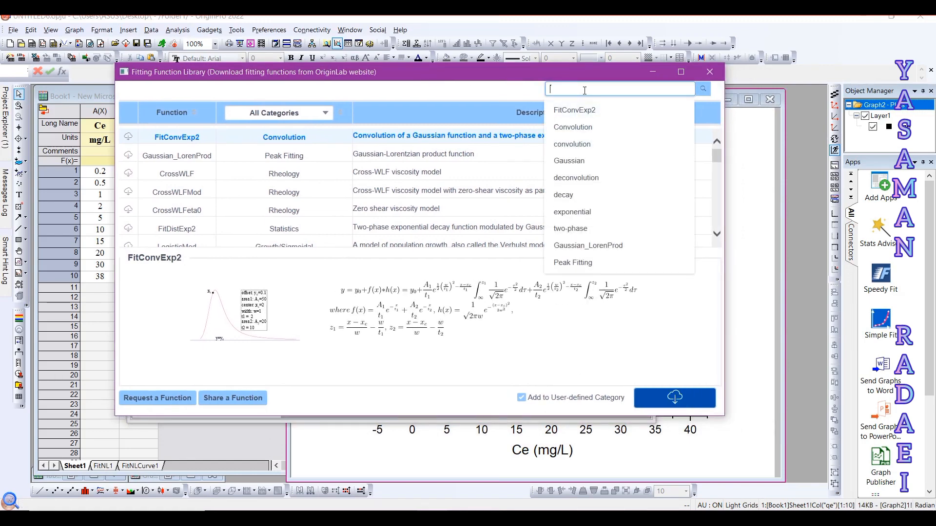
pyautogui.write('lang')
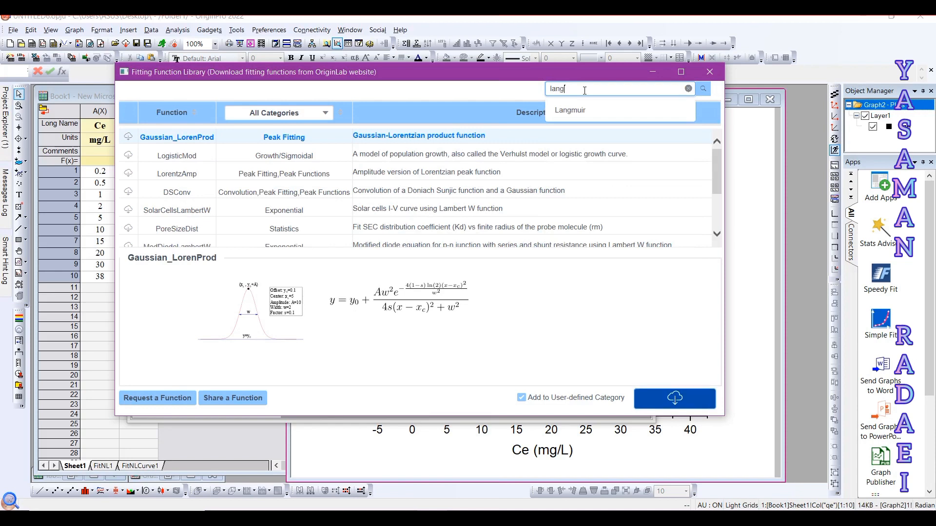
pyautogui.click(575, 110)
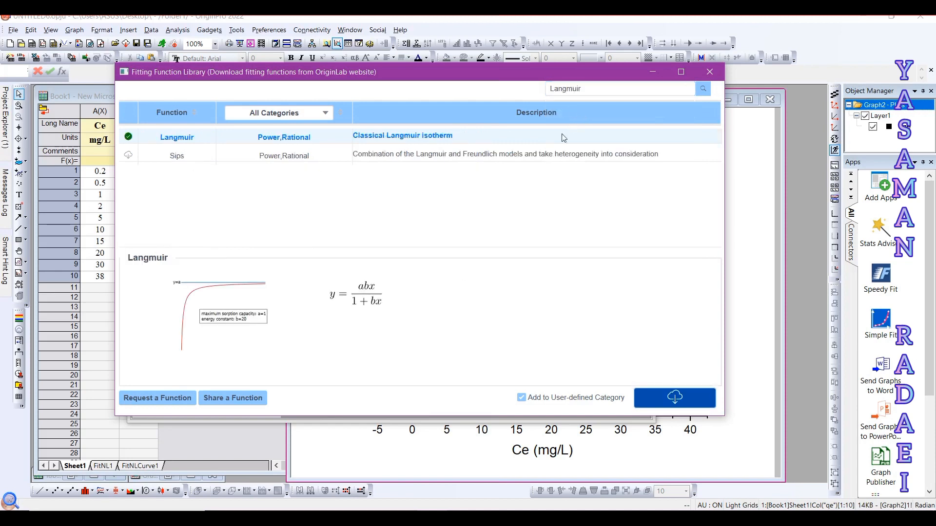
# Add the classical Langmuir isotherm from the library to the User Defined category and load it as the fitting function
pyautogui.moveTo(348, 308)
pyautogui.click(675, 398)
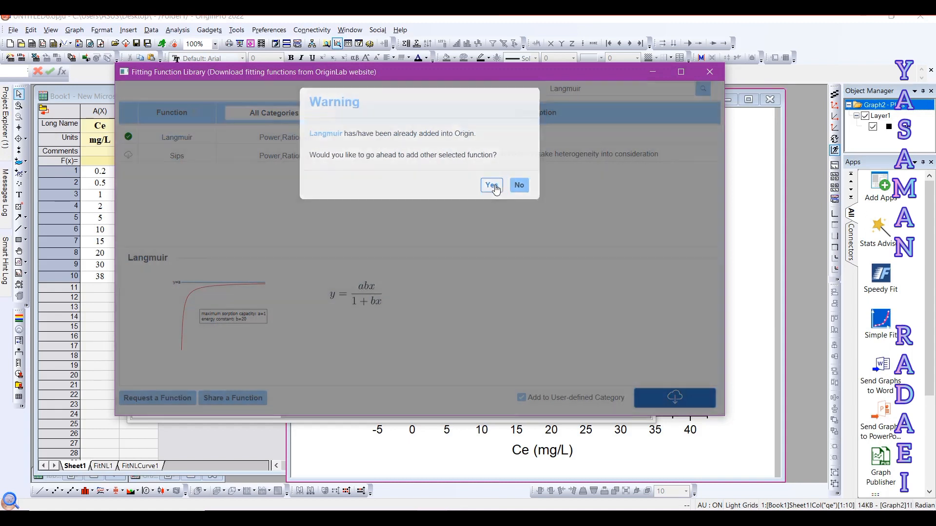
pyautogui.click(493, 186)
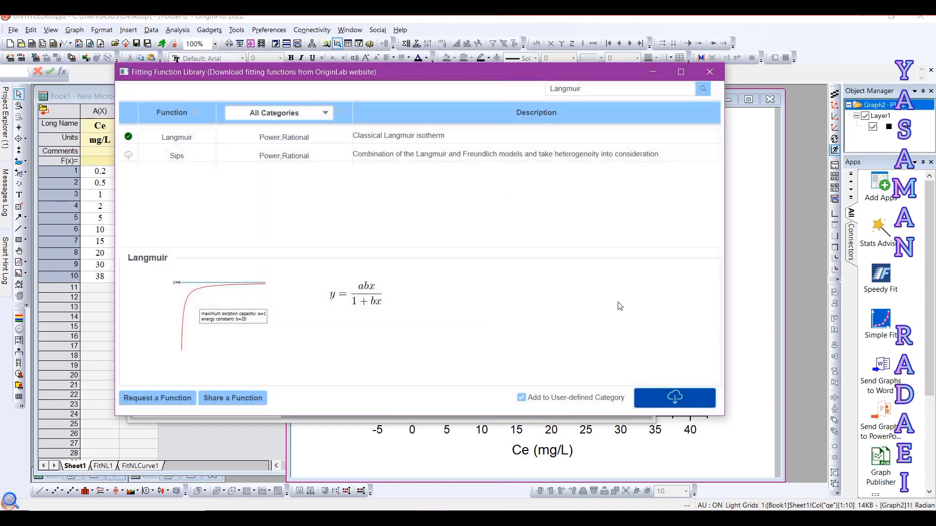
pyautogui.click(675, 396)
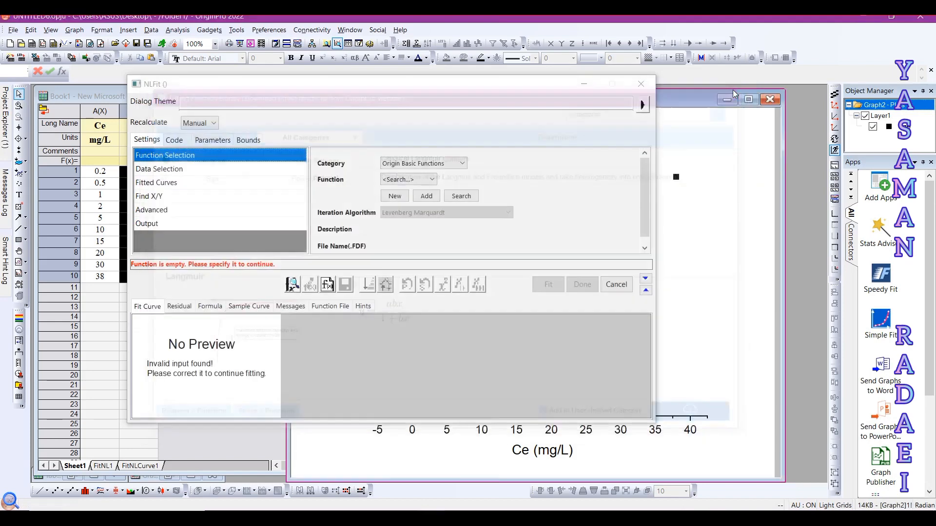
pyautogui.click(735, 93)
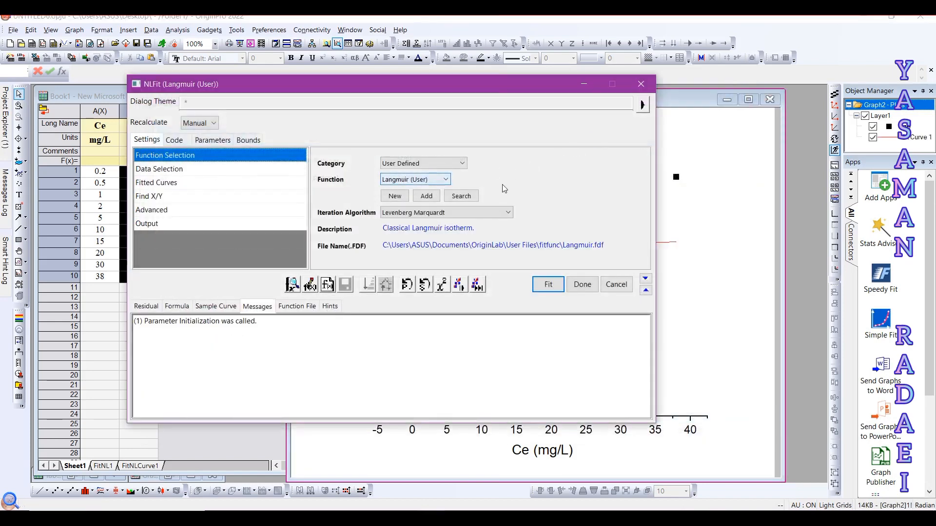
# Check the initial curve on the graph, run a Simplex fit, and complete the Langmuir (User) fit
pyautogui.moveTo(536, 89); pyautogui.dragTo(276, 85)
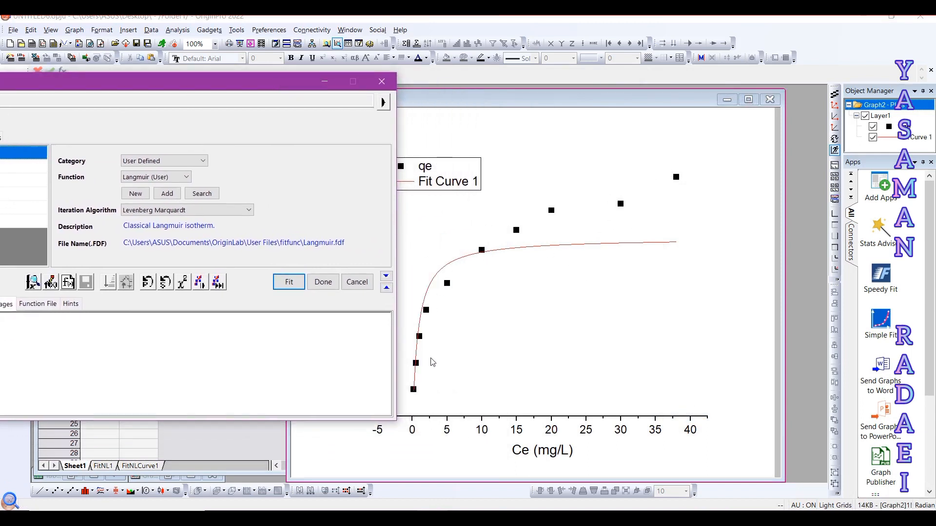
pyautogui.moveTo(247, 86); pyautogui.dragTo(411, 39)
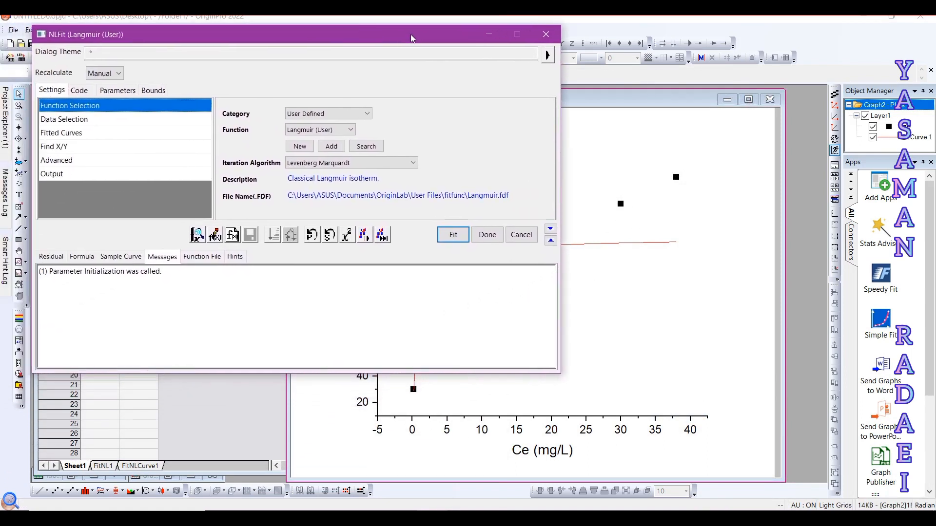
pyautogui.click(331, 236)
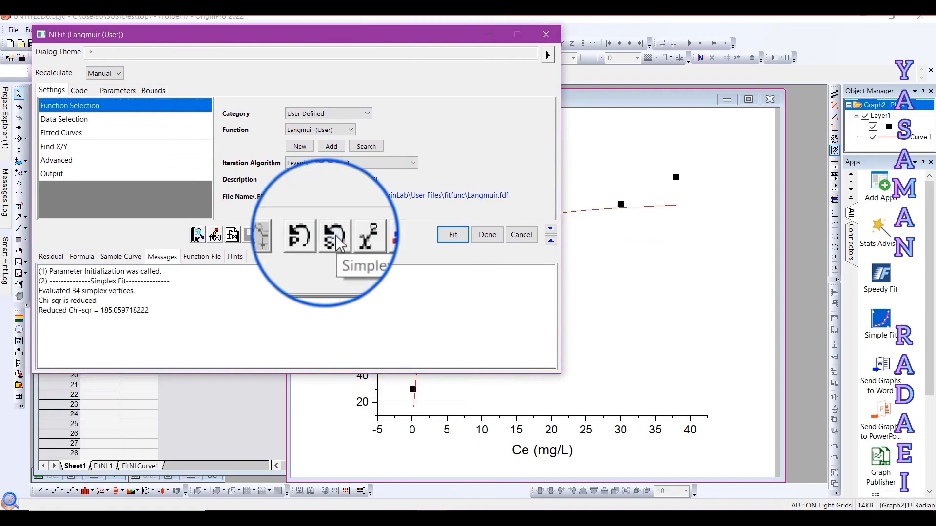
pyautogui.click(449, 237)
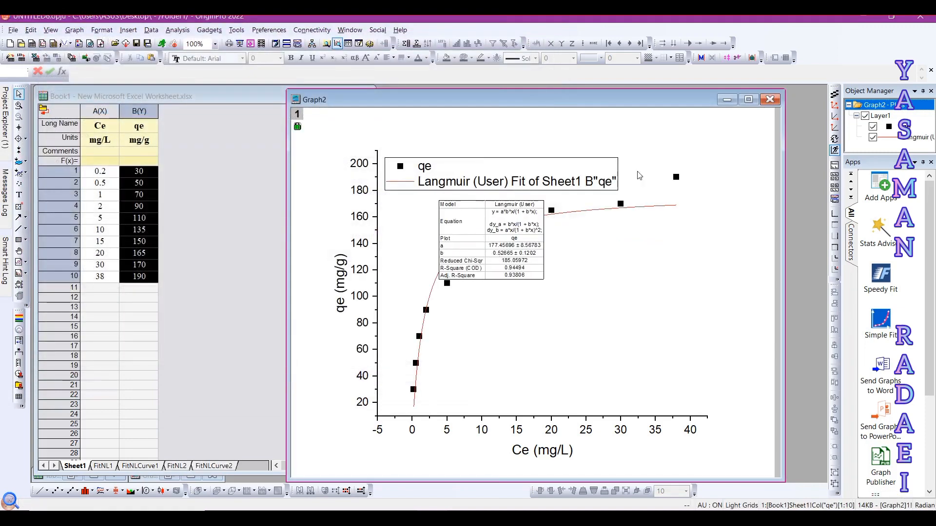
# Move the Langmuir results table below the fitted curve and enlarge it
pyautogui.click(485, 221)
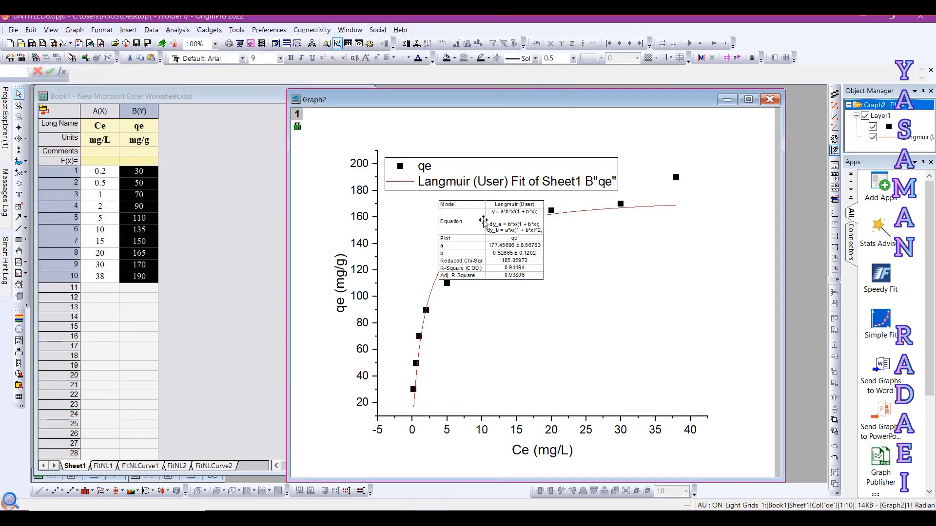
pyautogui.moveTo(483, 222); pyautogui.dragTo(567, 266)
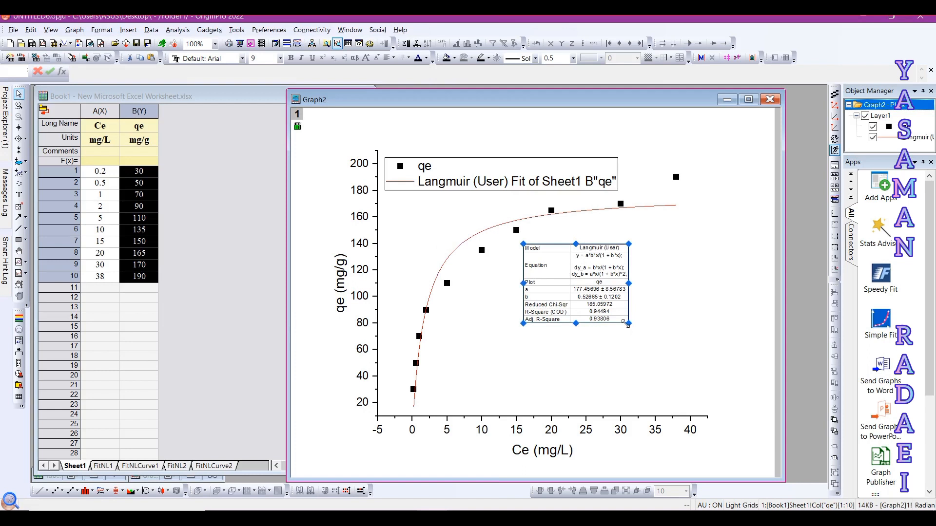
pyautogui.moveTo(628, 324); pyautogui.dragTo(582, 323)
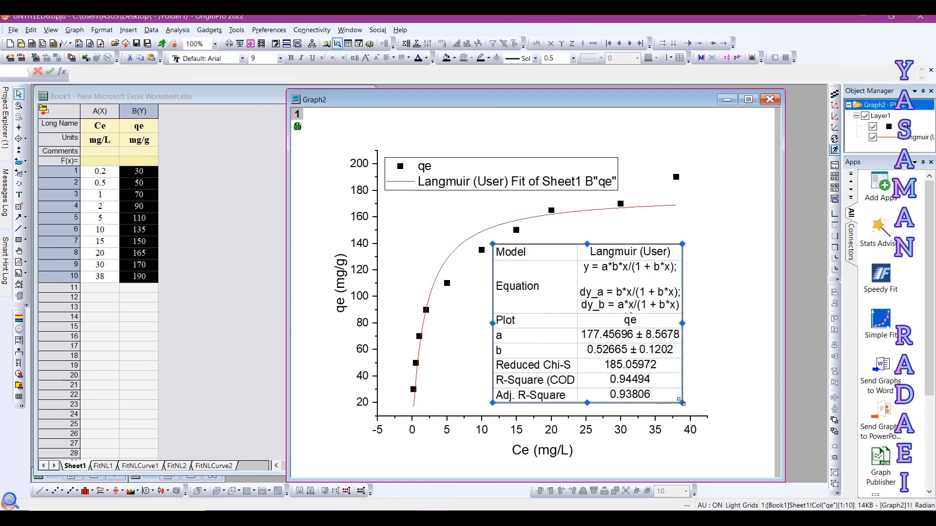
# Enlarge the Langmuir results table on the graph a little more and open it for editing in a maximized window
pyautogui.moveTo(680, 401); pyautogui.dragTo(701, 410)
pyautogui.moveTo(585, 336); pyautogui.dragTo(594, 333)
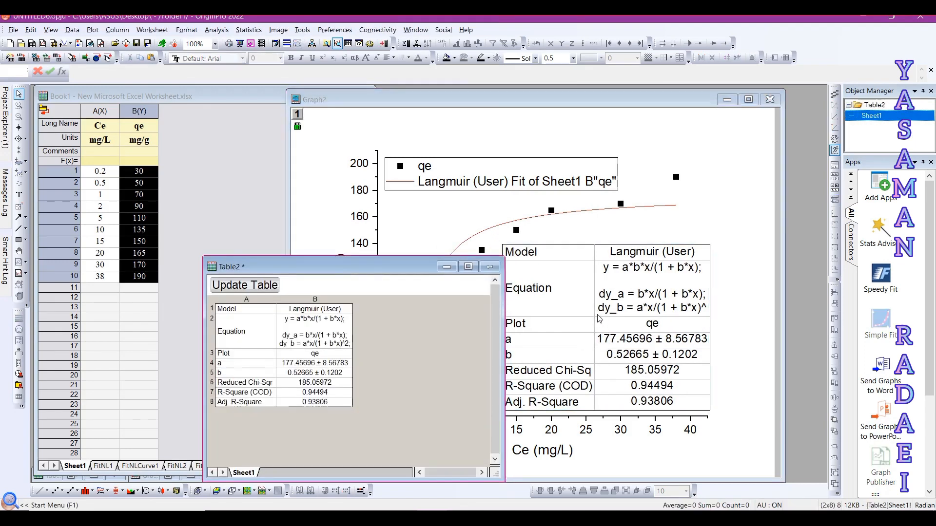
pyautogui.click(466, 267)
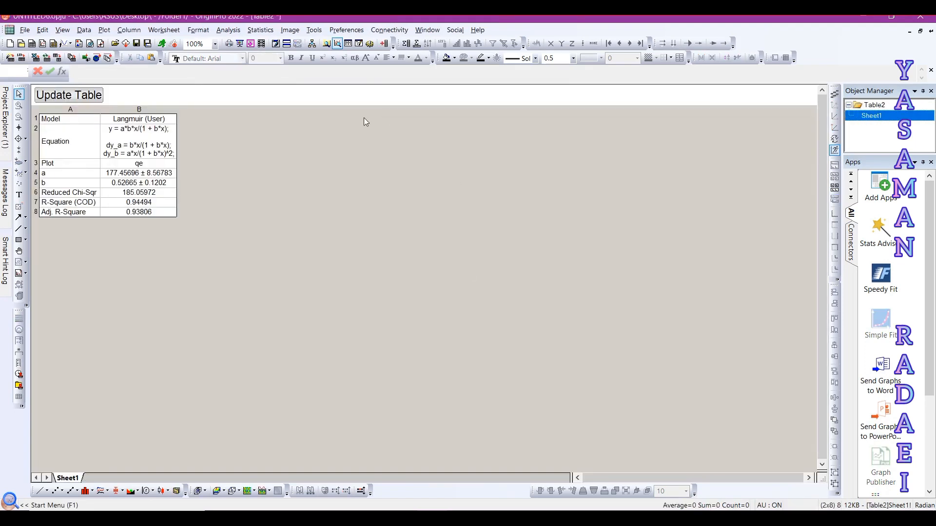
pyautogui.scroll(5, 108, 145)
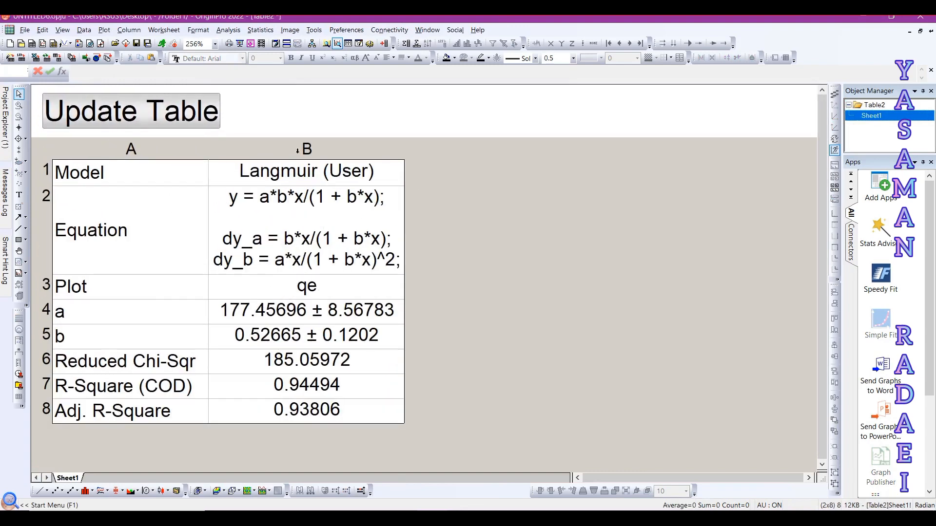
# Replace the linked model name in the results table with the plain text "Langmuir"
pyautogui.doubleClick(329, 168)
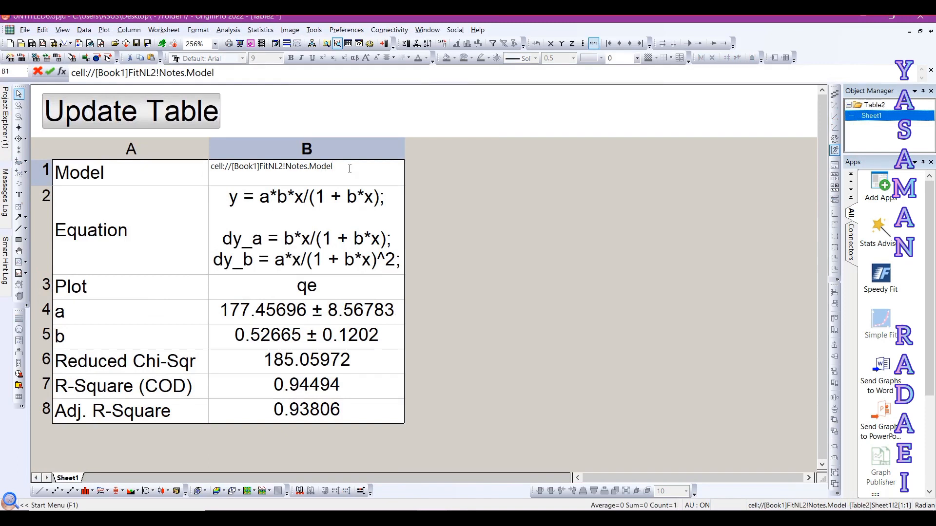
pyautogui.hotkey('ctrl', 'a')
pyautogui.write('L')
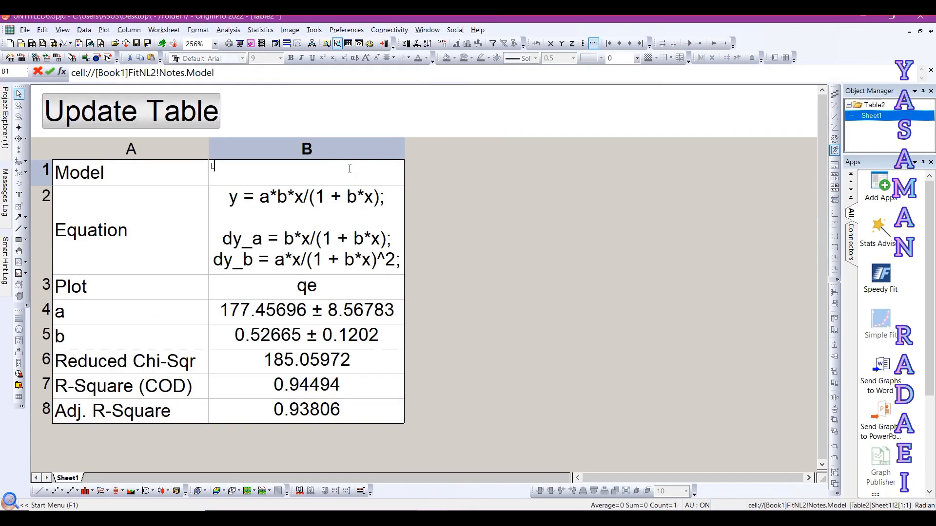
pyautogui.write('ang')
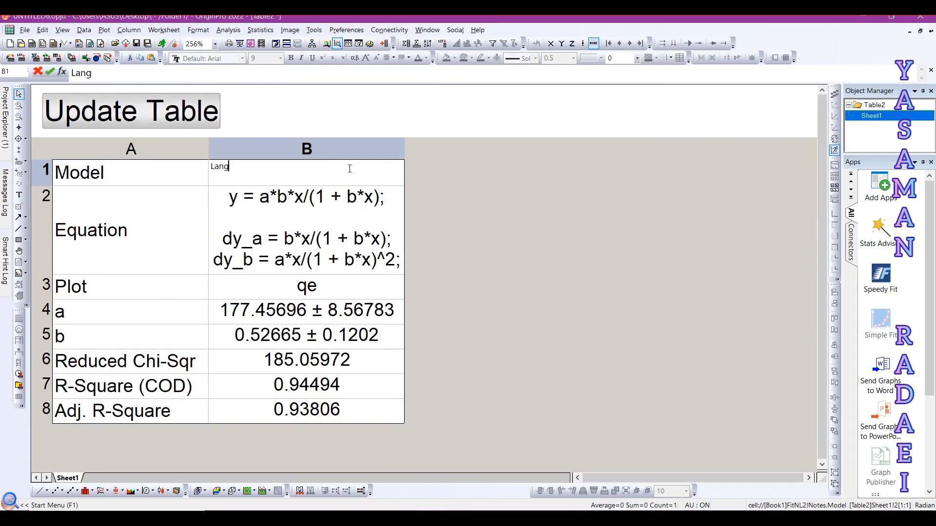
pyautogui.write('muir')
pyautogui.click(439, 236)
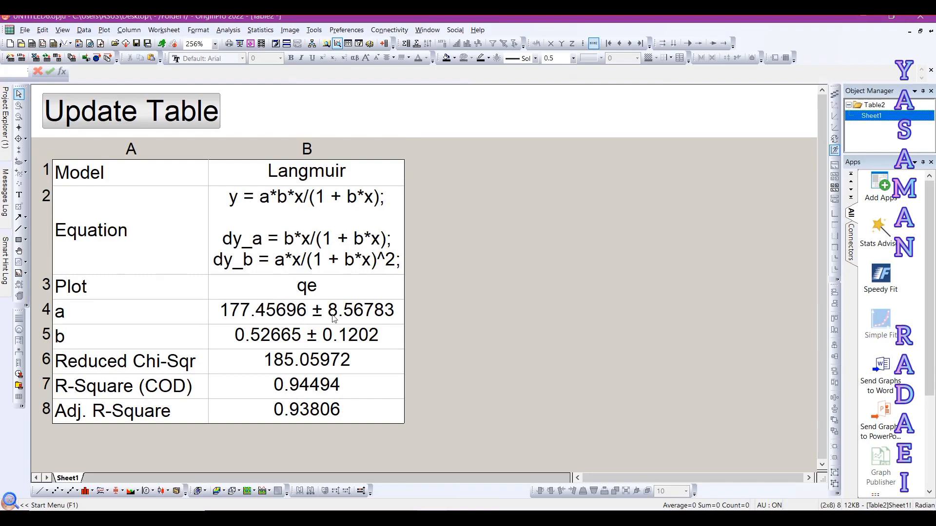
# Switch to the PowerPoint isotherm slide, examine the Langmuir equation's parameters, and return to the results table in OriginPro
pyautogui.hotkey('alt', 'Tab')
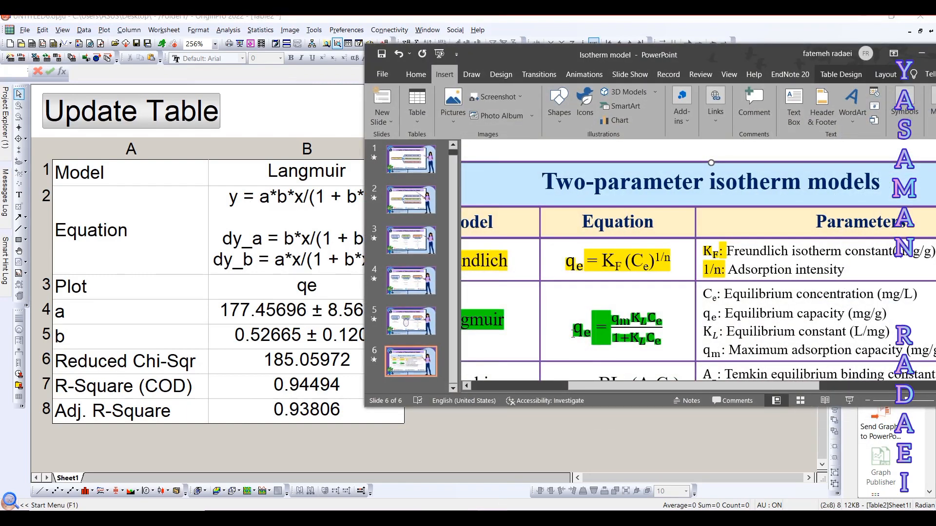
pyautogui.moveTo(573, 334); pyautogui.dragTo(666, 334)
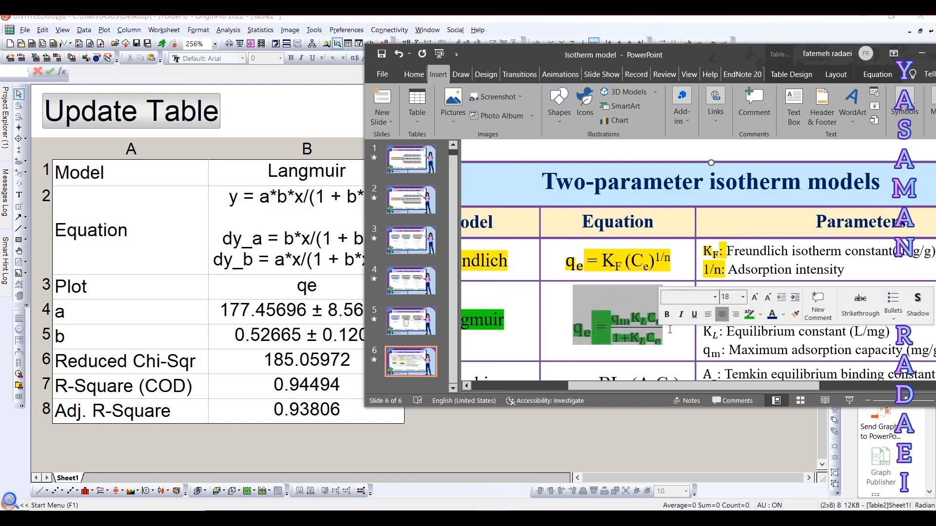
pyautogui.click(669, 334)
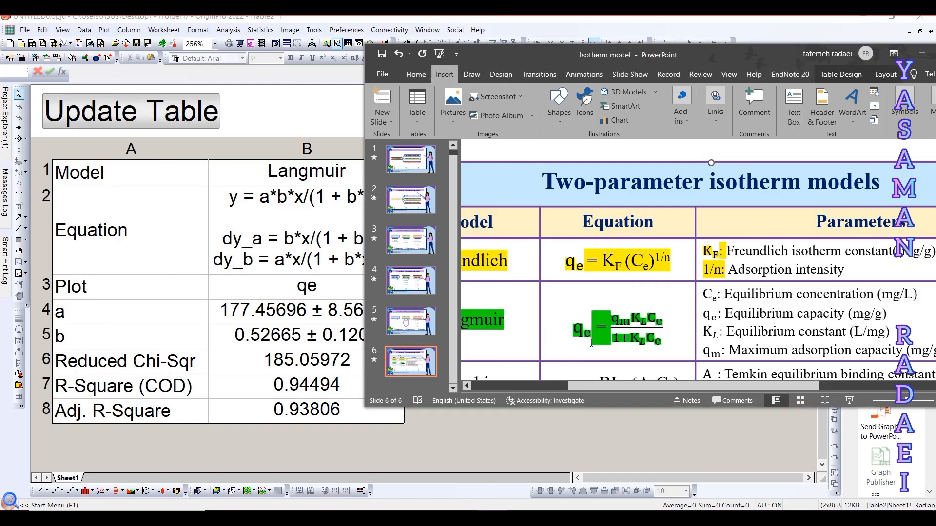
pyautogui.click(921, 54)
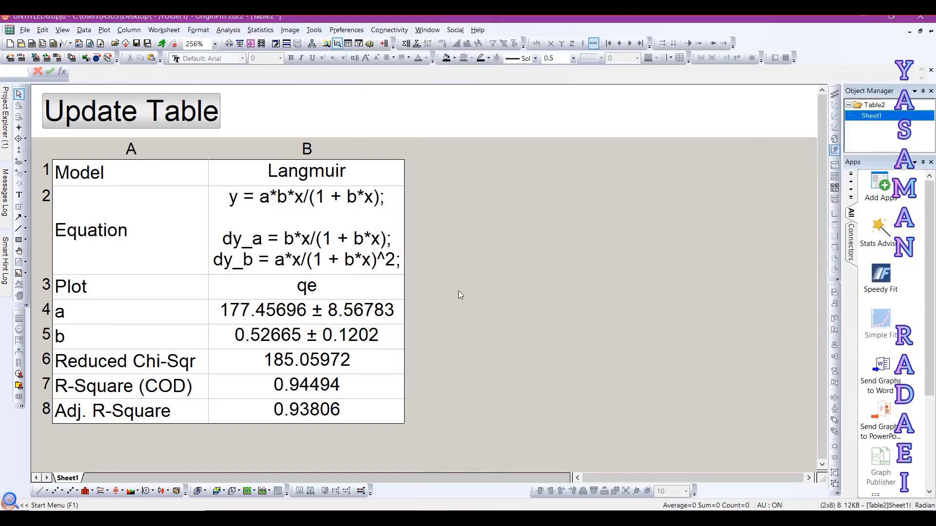
# Draw a horizontal arrow pointing away from the first line of the Equation row into the empty area beside the table
pyautogui.moveTo(6, 202)
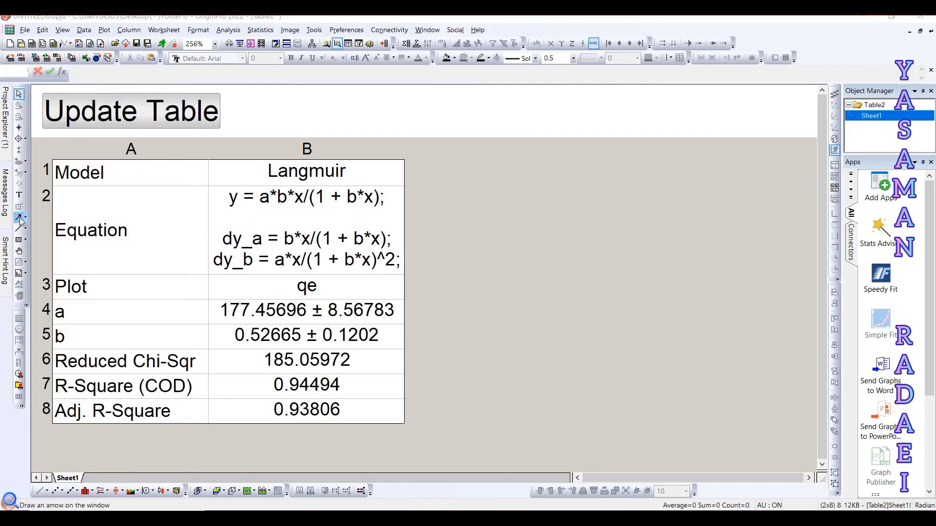
pyautogui.click(20, 218)
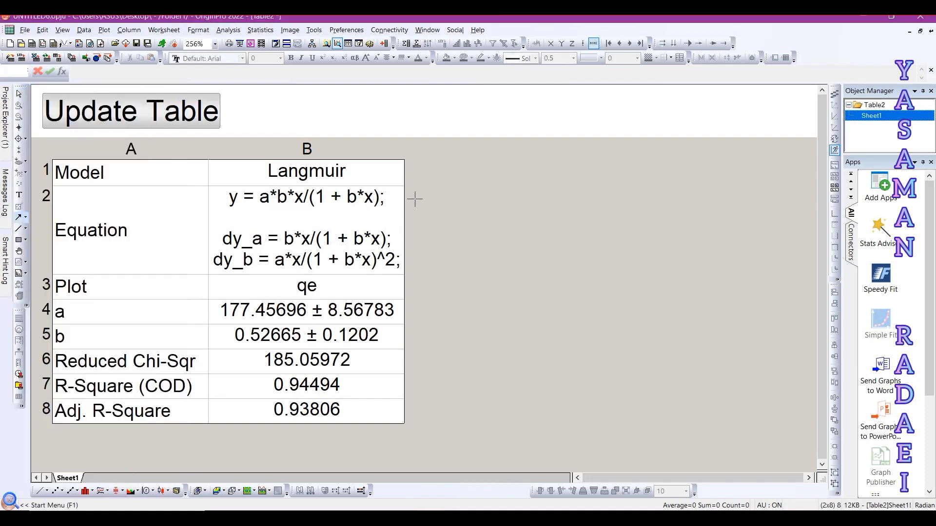
pyautogui.moveTo(411, 198); pyautogui.dragTo(484, 197)
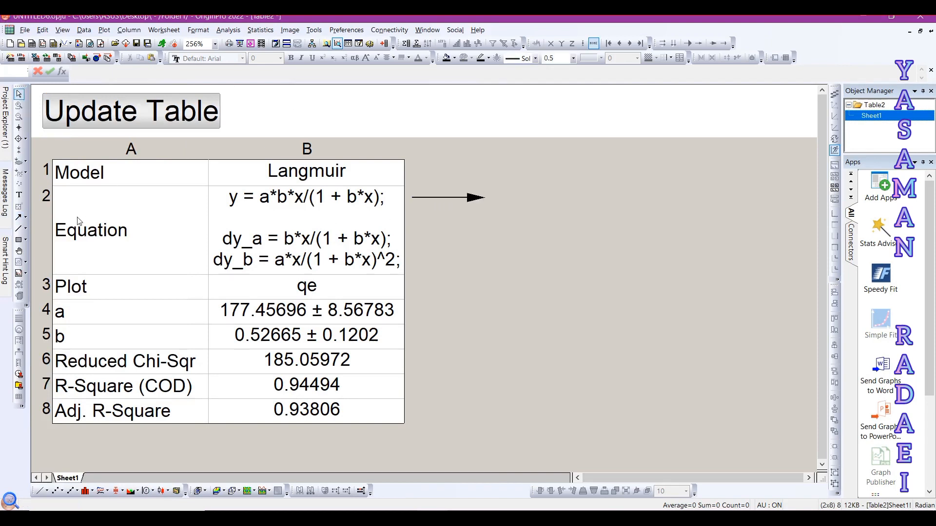
# Add a text label at the arrow's tip reading "y = qe" in font size 16, with the e as a subscript
pyautogui.click(19, 195)
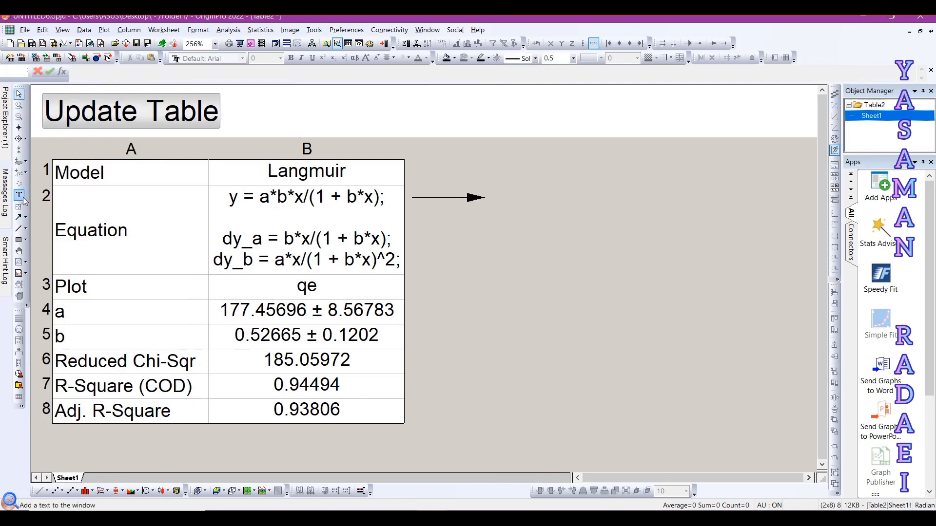
pyautogui.click(510, 175)
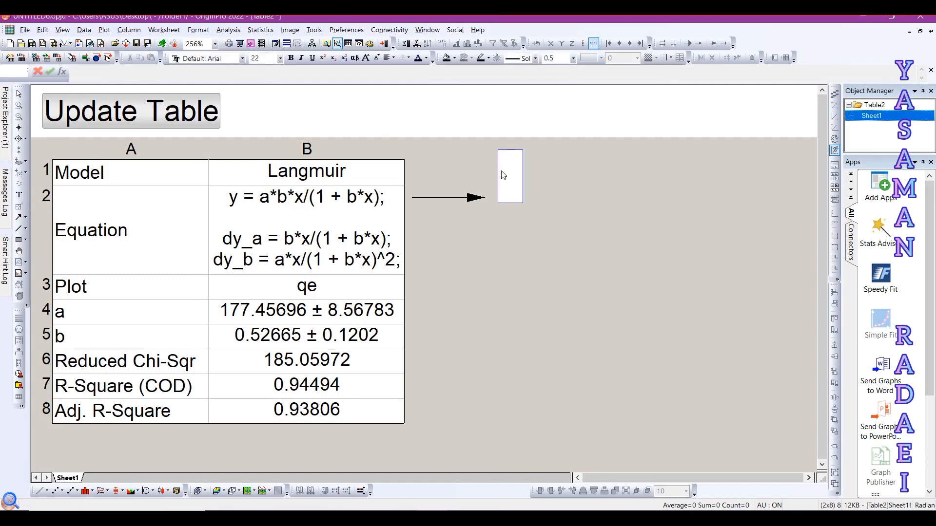
pyautogui.write('y =')
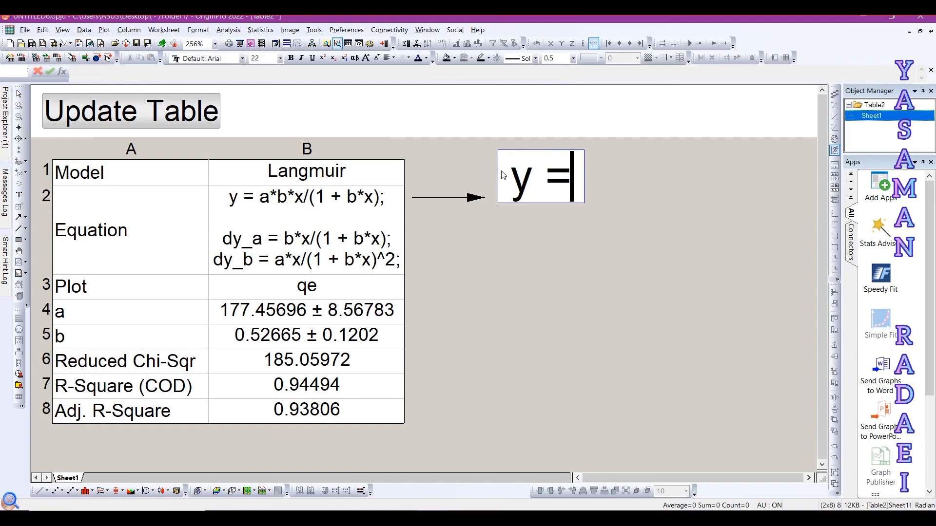
pyautogui.hotkey('ctrl', 'a')
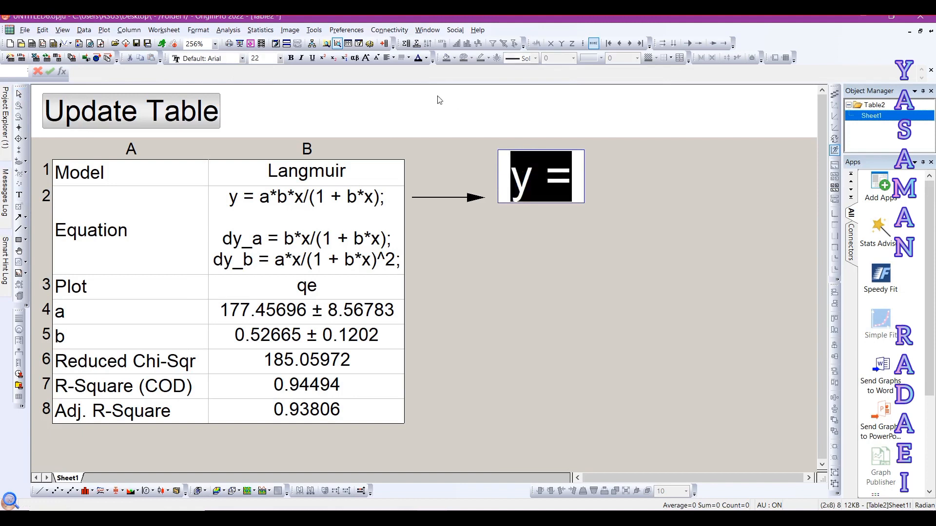
pyautogui.click(281, 59)
pyautogui.click(254, 126)
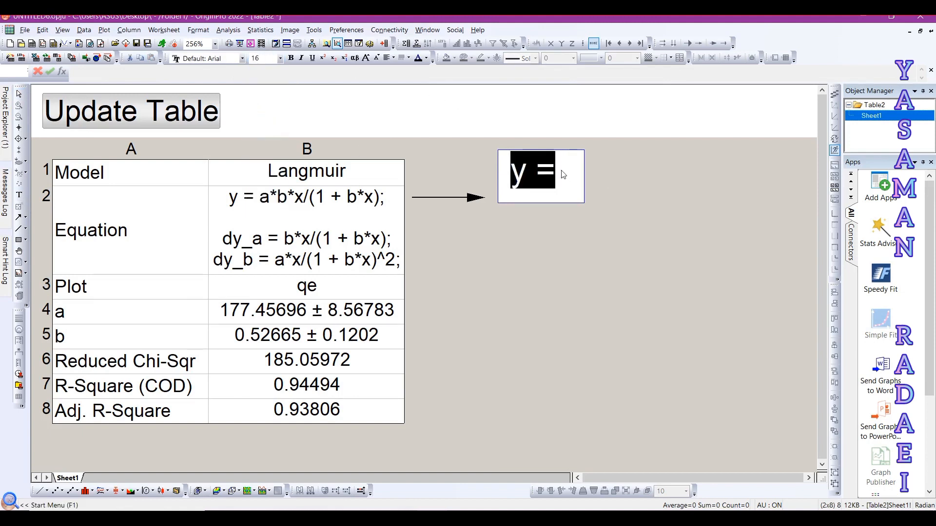
pyautogui.click(573, 168)
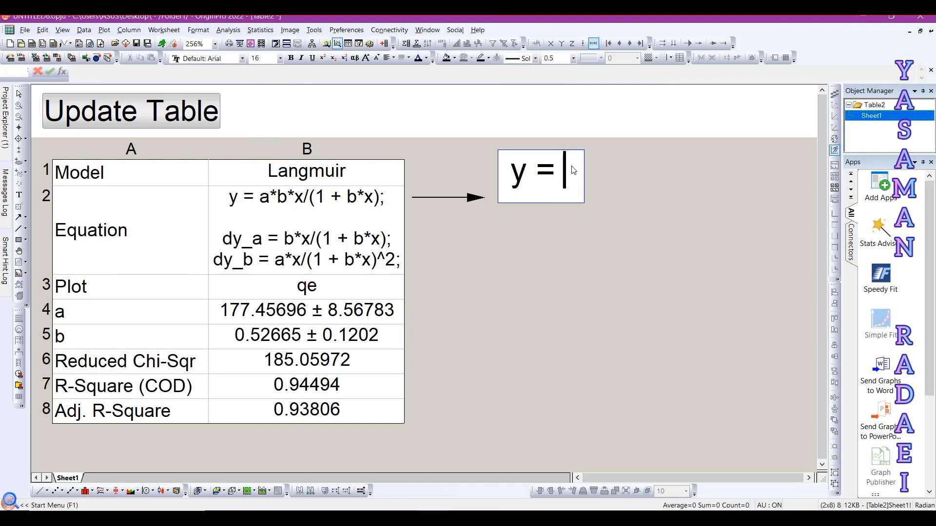
pyautogui.write('qe')
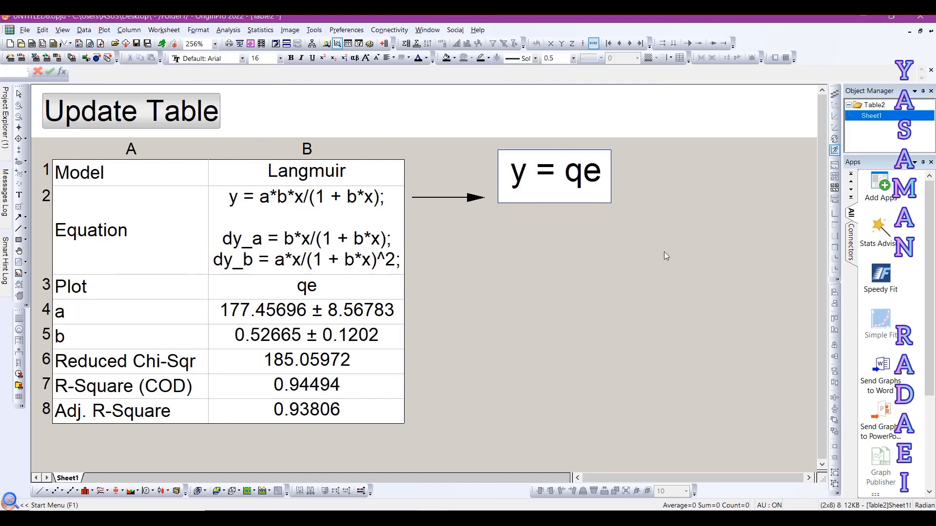
pyautogui.hotkey('shift', 'Left')
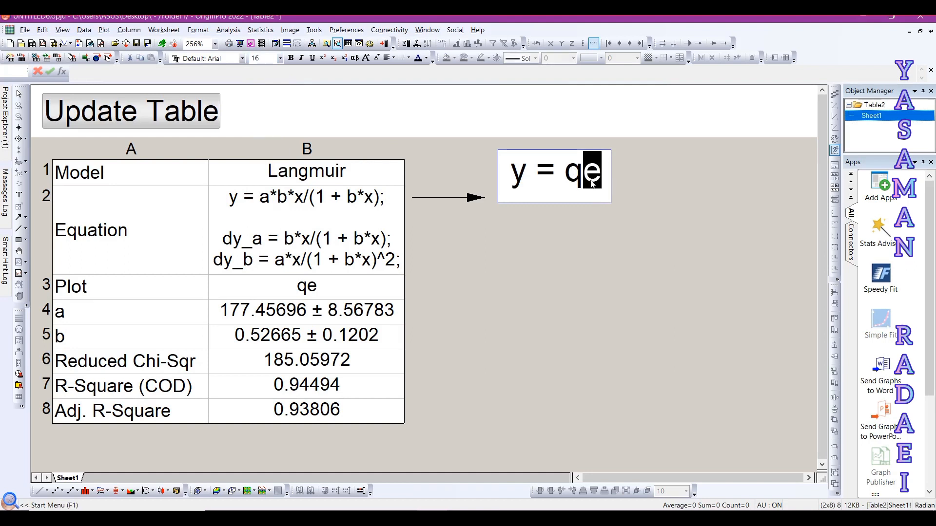
pyautogui.click(338, 62)
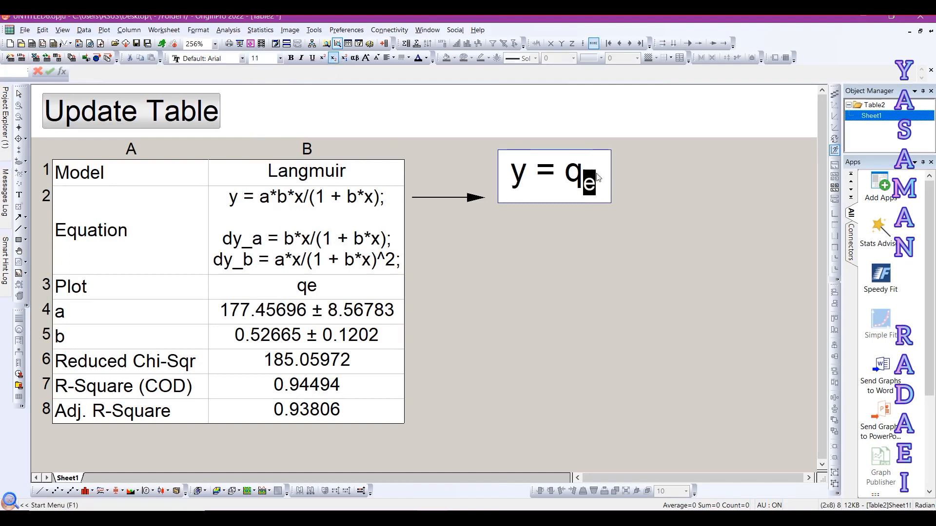
pyautogui.press('Right')
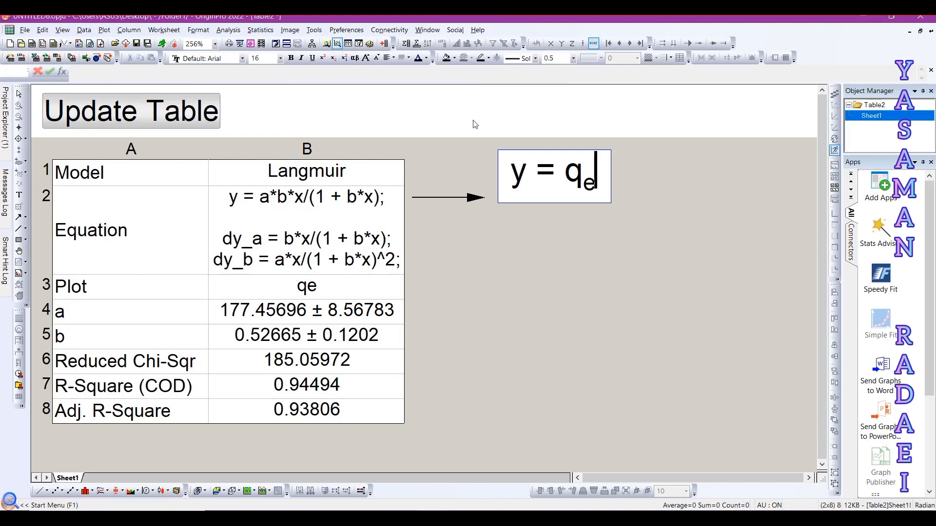
# Add a second line to the text label reading "a = qmax", with "max" as a subscript
pyautogui.press('Return')
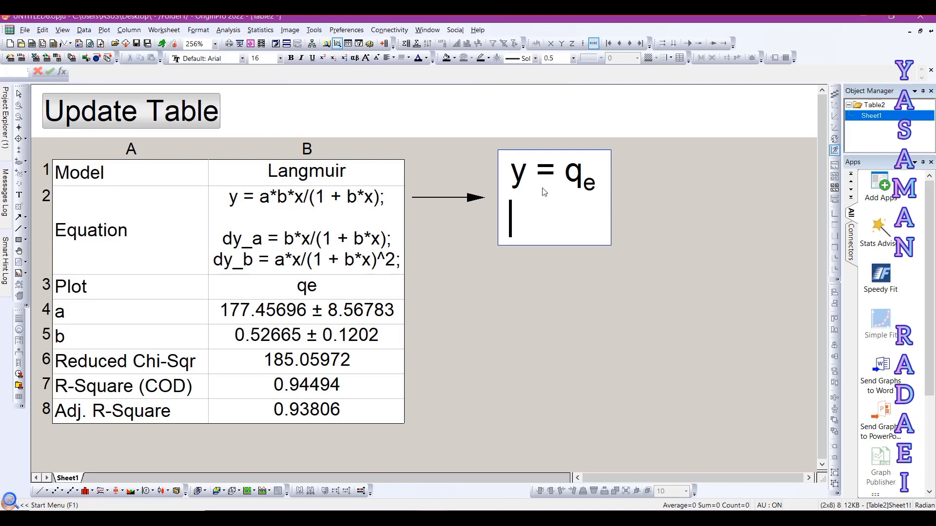
pyautogui.write('a = ')
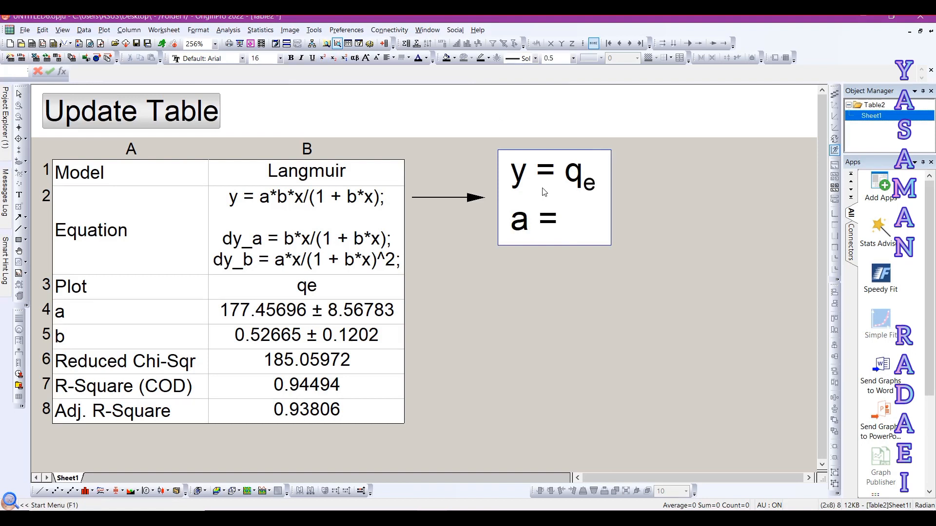
pyautogui.write('qm')
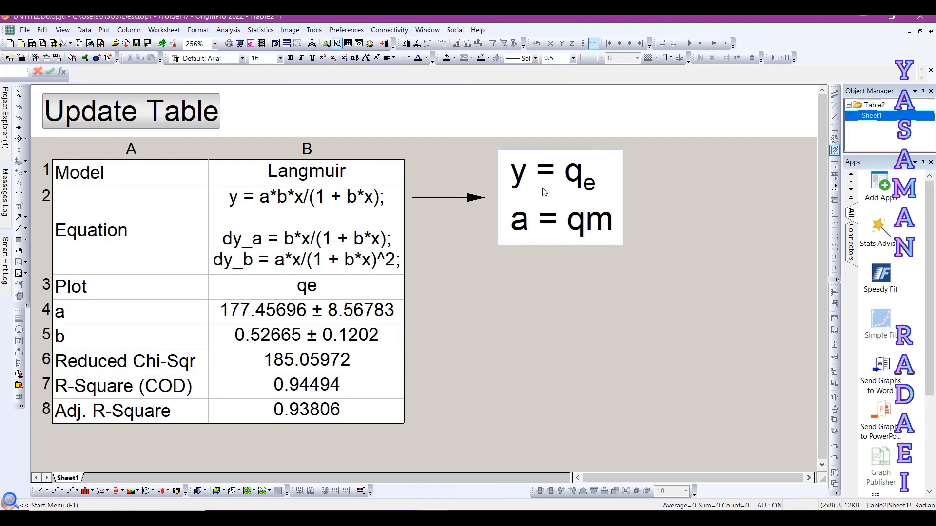
pyautogui.write('ax')
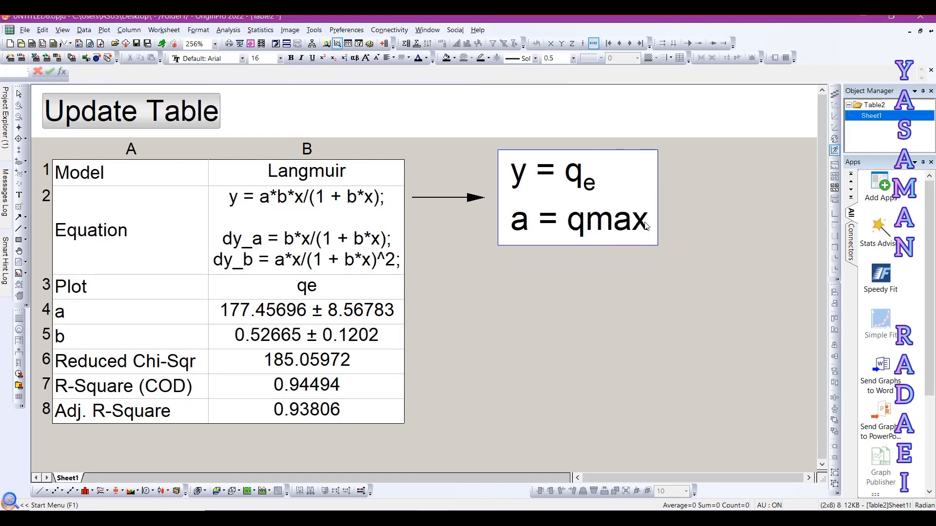
pyautogui.hotkey('shift', 'Left')
pyautogui.hotkey('shift', 'Left')
pyautogui.hotkey('shift', 'Left')
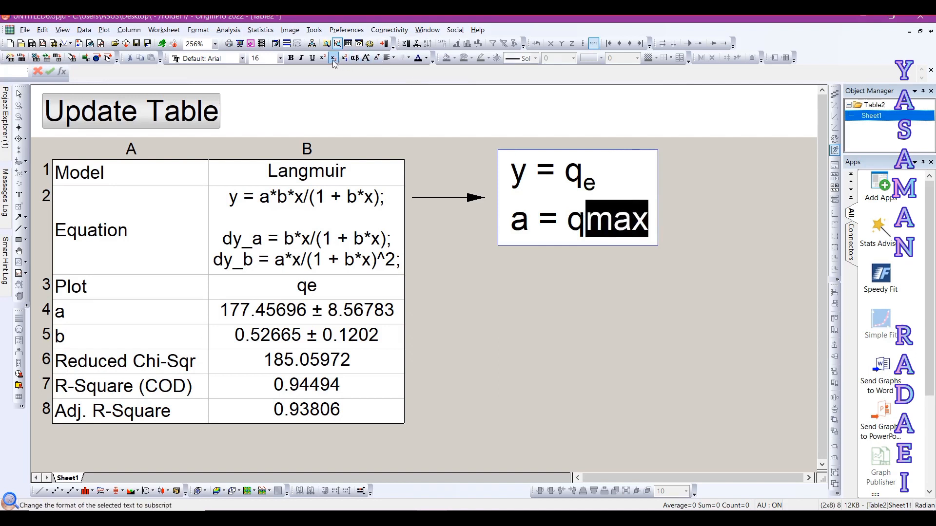
pyautogui.click(334, 59)
pyautogui.click(626, 219)
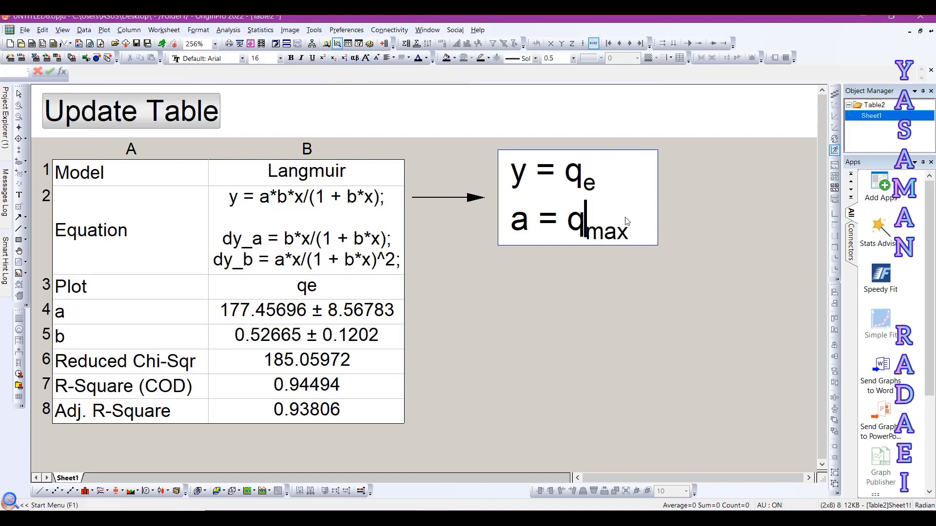
pyautogui.click(639, 232)
pyautogui.click(335, 59)
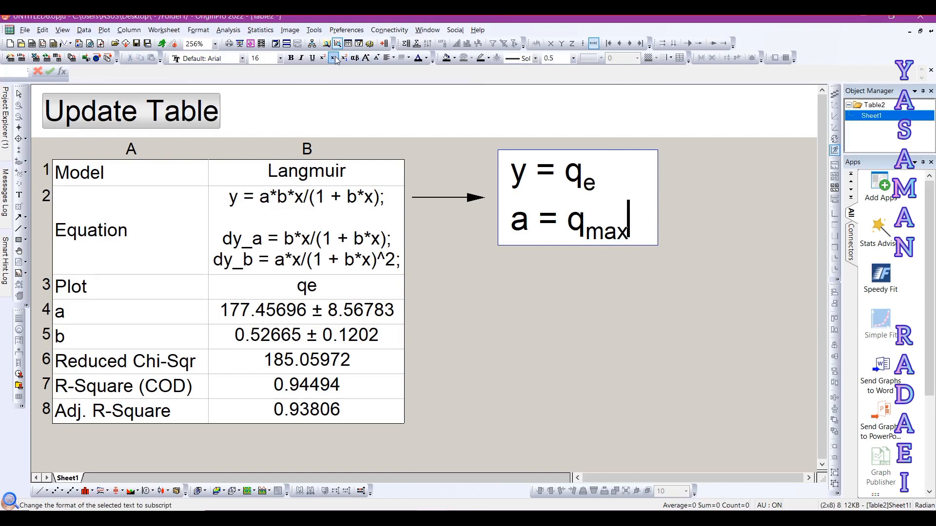
# Add a third line to the text label reading "b = KL", with the L as a subscript
pyautogui.press('Return')
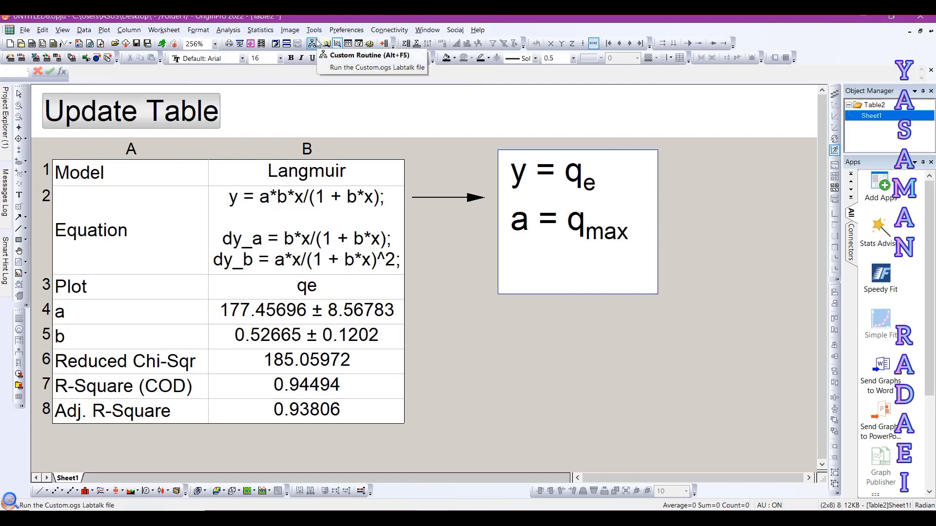
pyautogui.write('b = Kl')
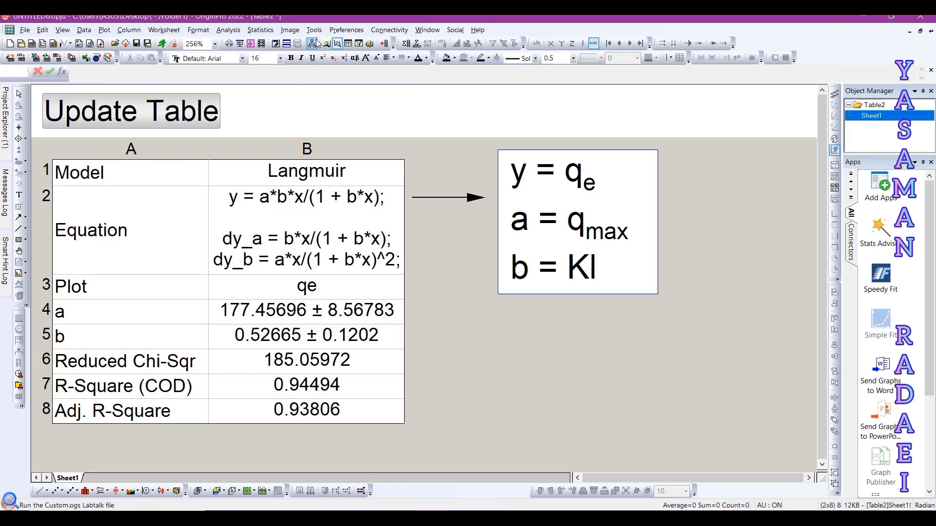
pyautogui.press('BackSpace')
pyautogui.write('L')
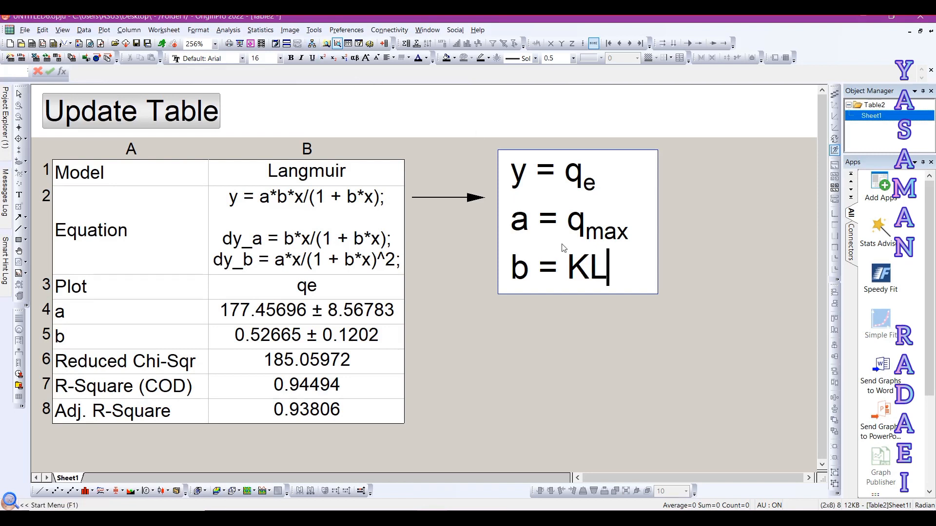
pyautogui.moveTo(618, 276); pyautogui.dragTo(595, 282)
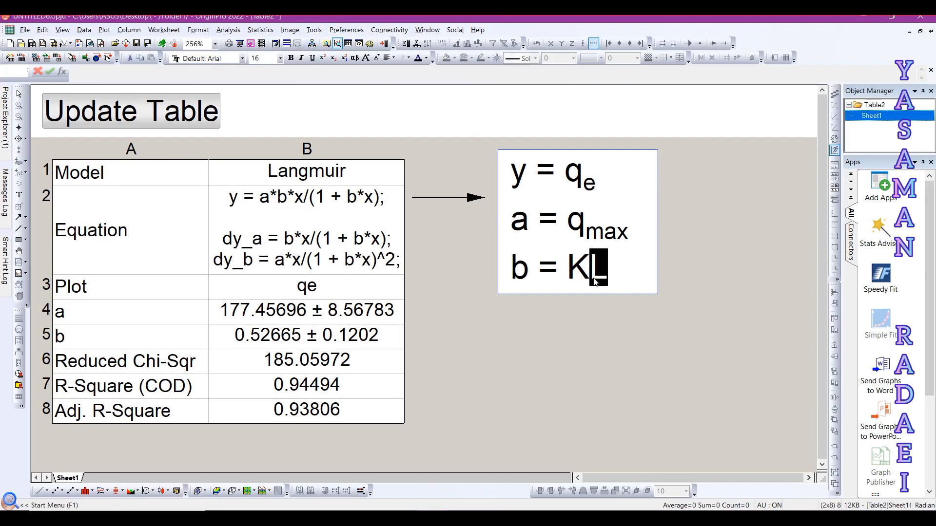
pyautogui.click(334, 58)
pyautogui.click(608, 277)
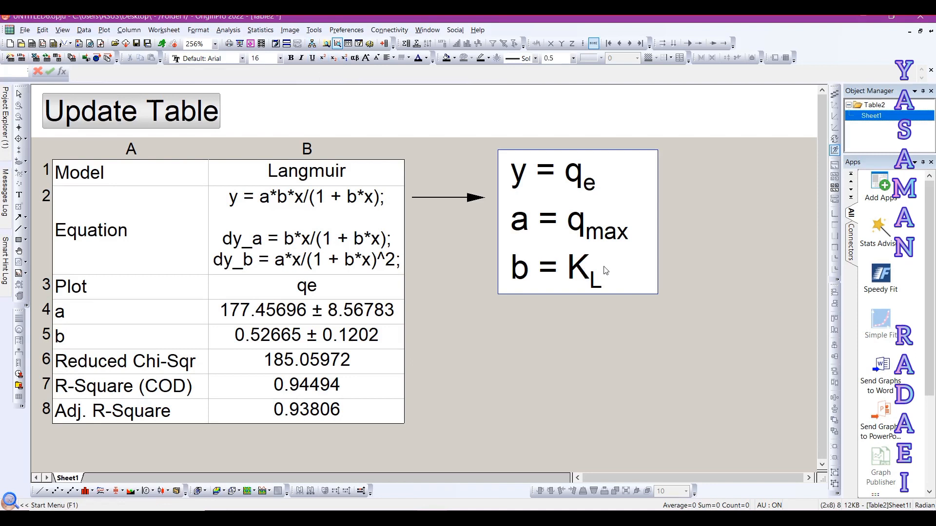
# Add a fourth line to the text label reading "x = Ce", with the e as a subscript
pyautogui.click(338, 62)
pyautogui.press('Return')
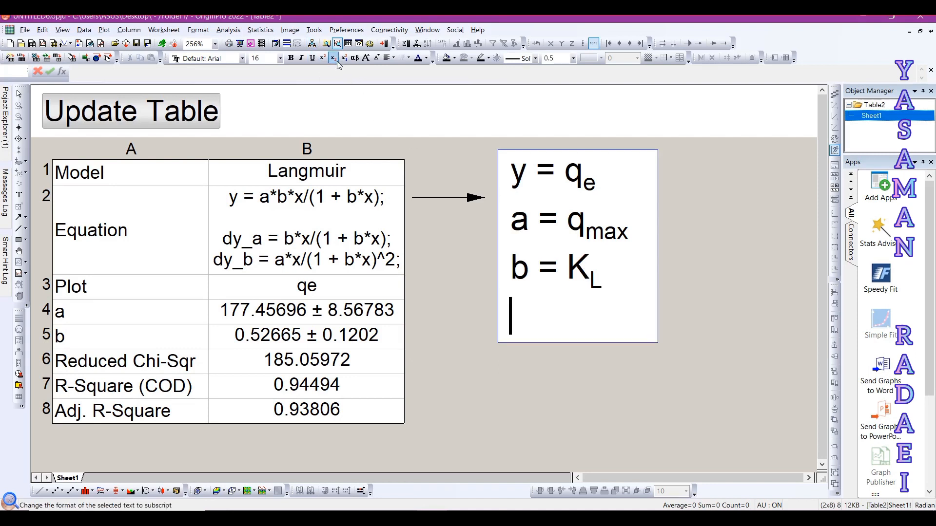
pyautogui.write('x = C')
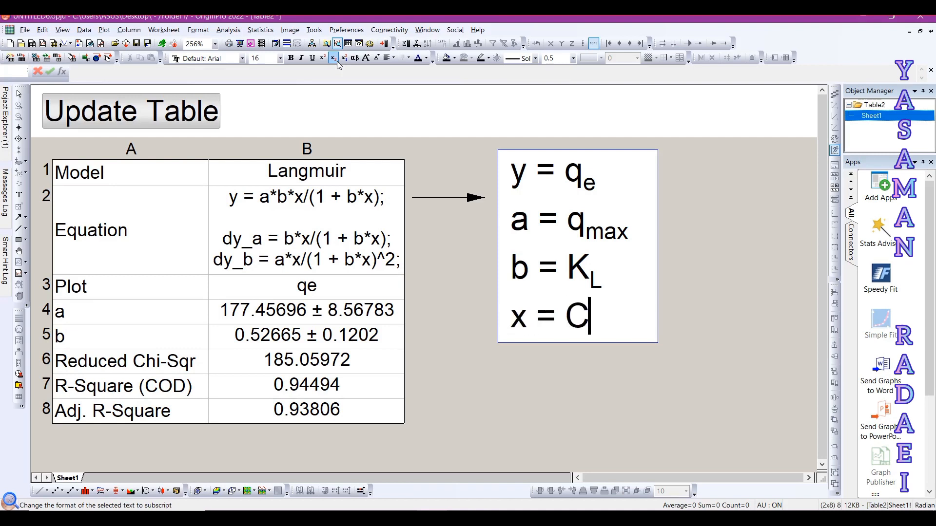
pyautogui.write('e')
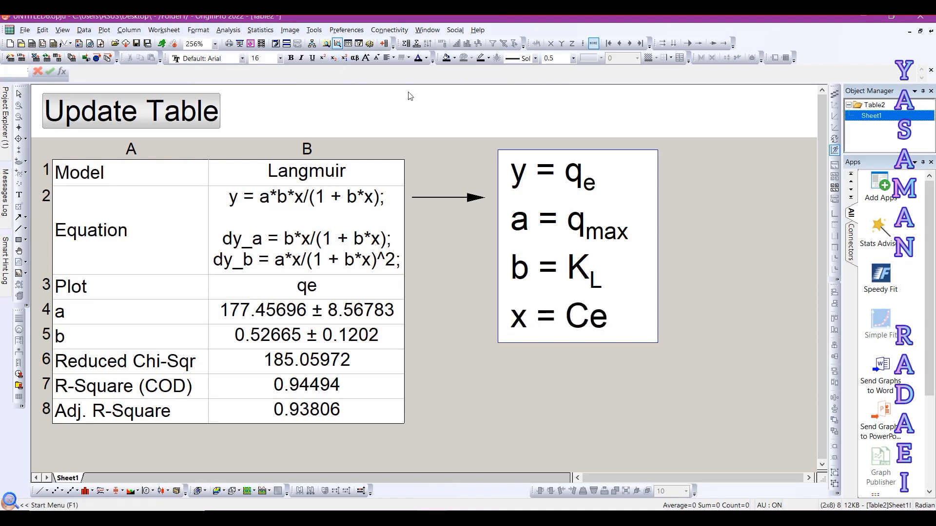
pyautogui.moveTo(604, 328); pyautogui.dragTo(597, 331)
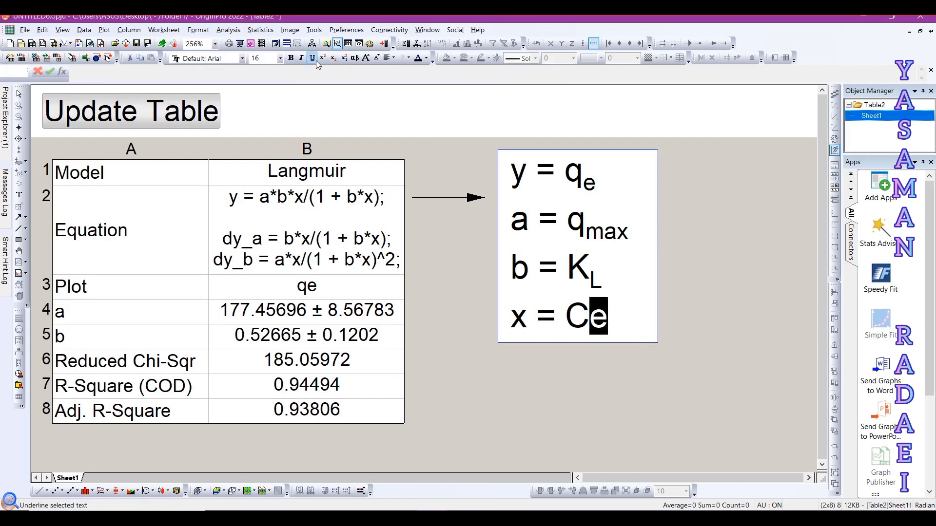
pyautogui.click(334, 58)
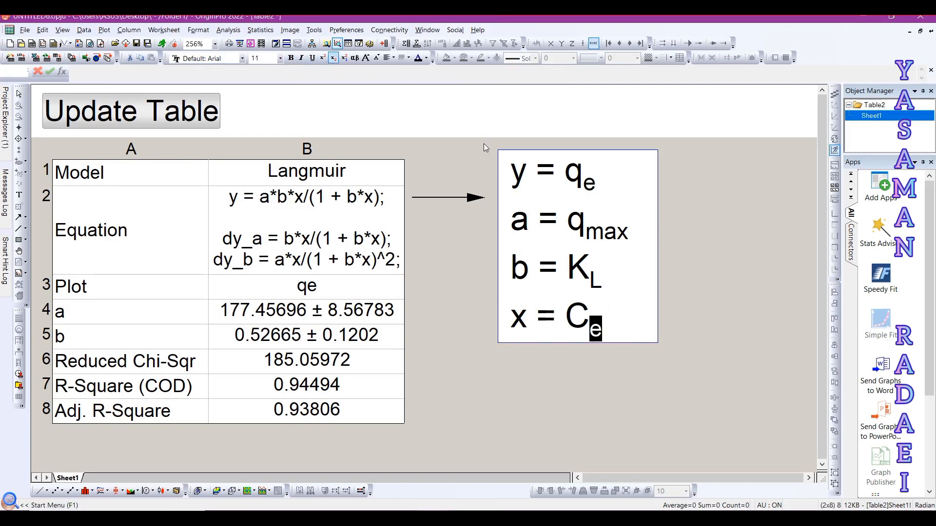
# Color all four lines of the text label dark red and finish editing it
pyautogui.hotkey('ctrl', 'a')
pyautogui.click(426, 60)
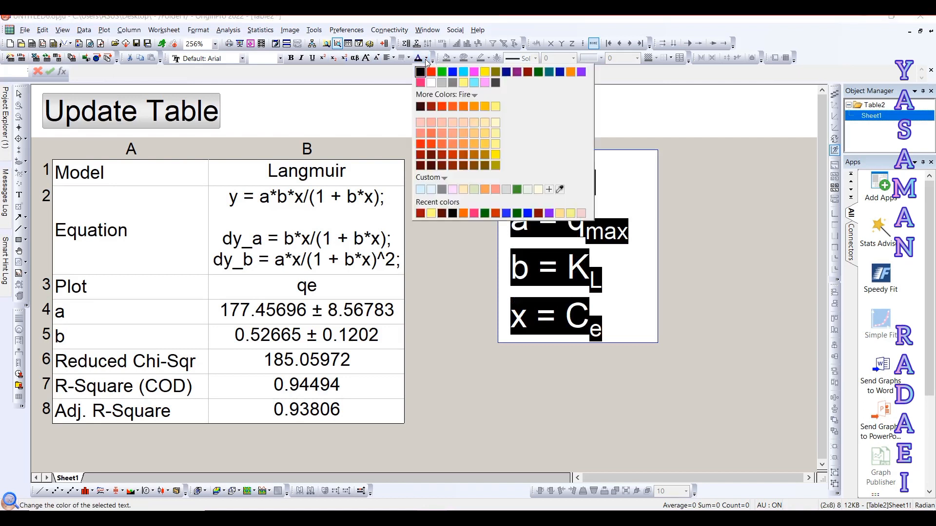
pyautogui.click(421, 155)
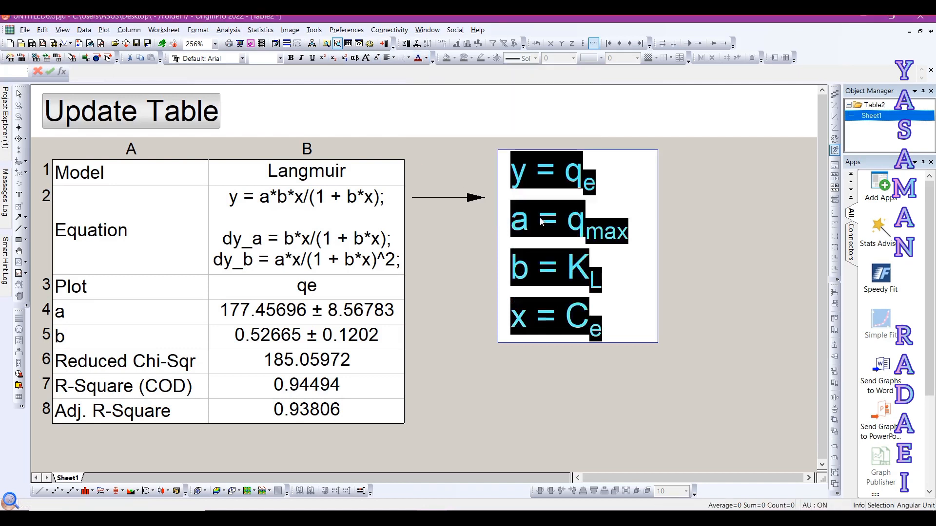
pyautogui.click(677, 268)
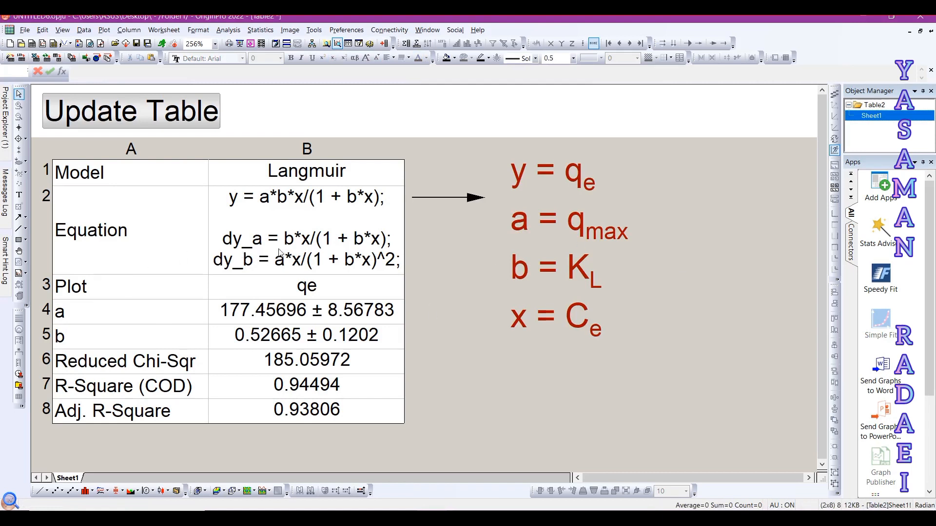
# Rename the results table's row label "a" as "q max"
pyautogui.doubleClick(359, 265)
pyautogui.click(159, 257)
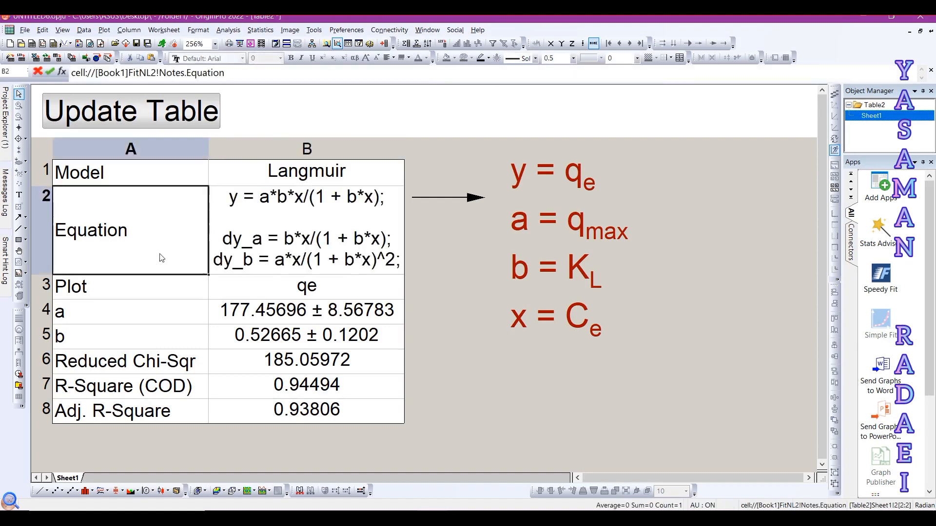
pyautogui.click(93, 292)
pyautogui.click(313, 291)
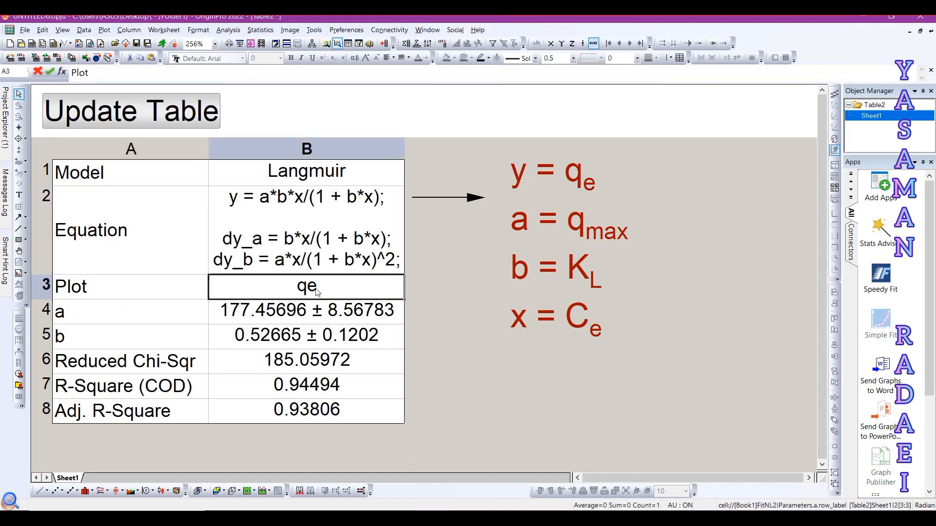
pyautogui.doubleClick(68, 317)
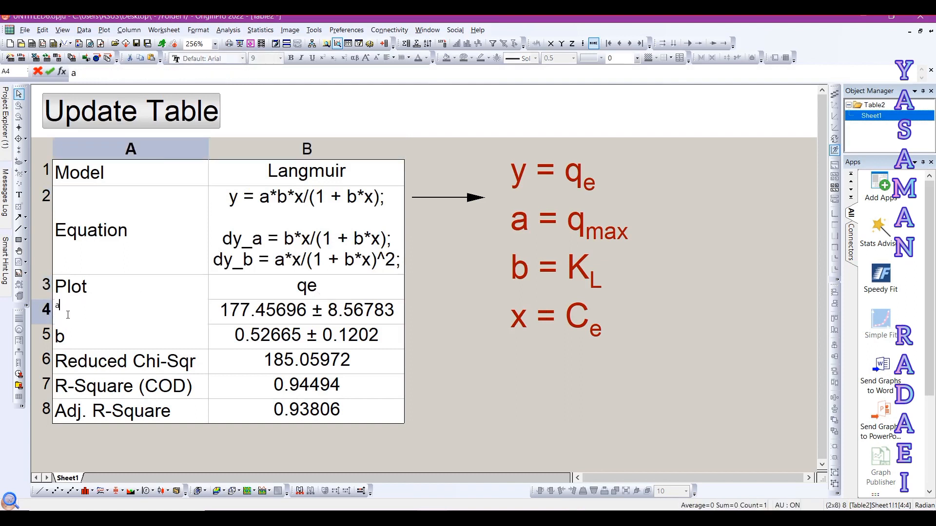
pyautogui.press('BackSpace')
pyautogui.write('q max')
# Rename the results table's row label "b" as "KL"
pyautogui.doubleClick(69, 341)
pyautogui.press('BackSpace')
pyautogui.write('b')
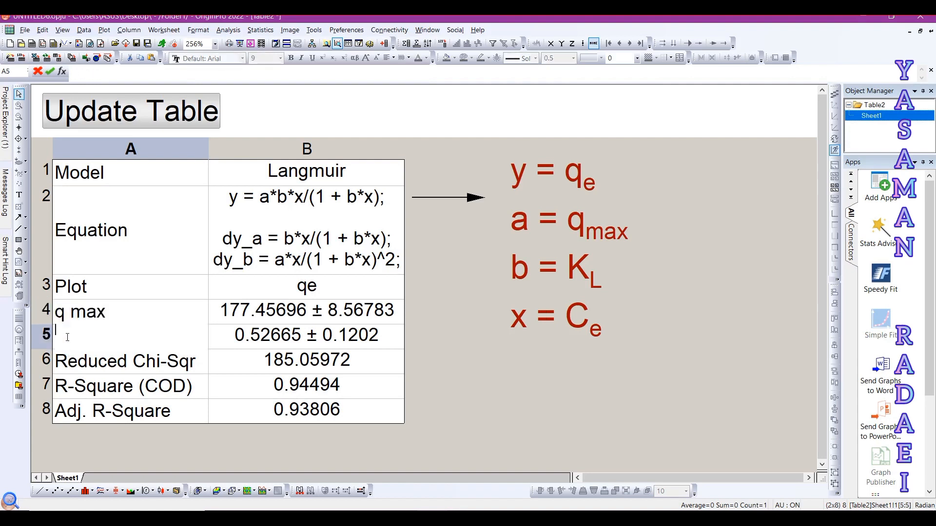
pyautogui.write('KL')
pyautogui.moveTo(67, 333); pyautogui.dragTo(57, 334)
pyautogui.click(97, 359)
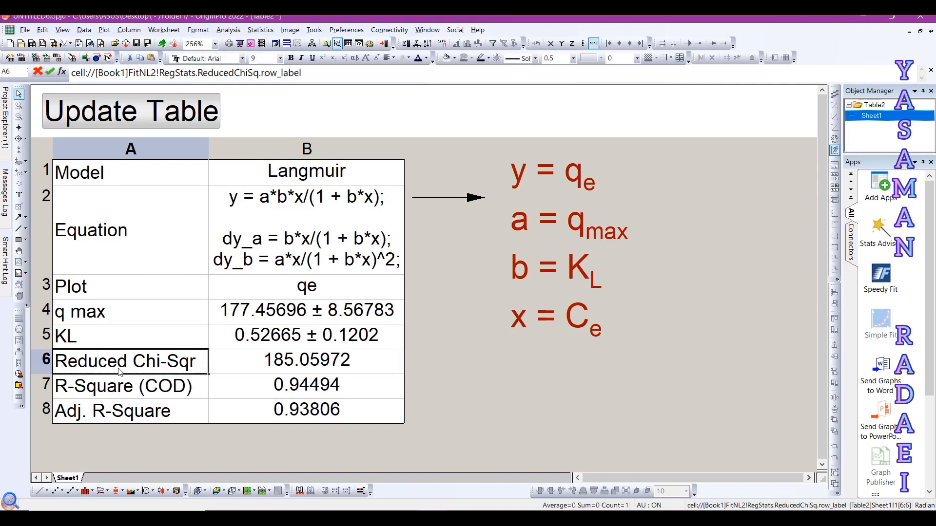
# Delete the Reduced Chi-Sqr row from the results table
pyautogui.moveTo(96, 372); pyautogui.dragTo(301, 369)
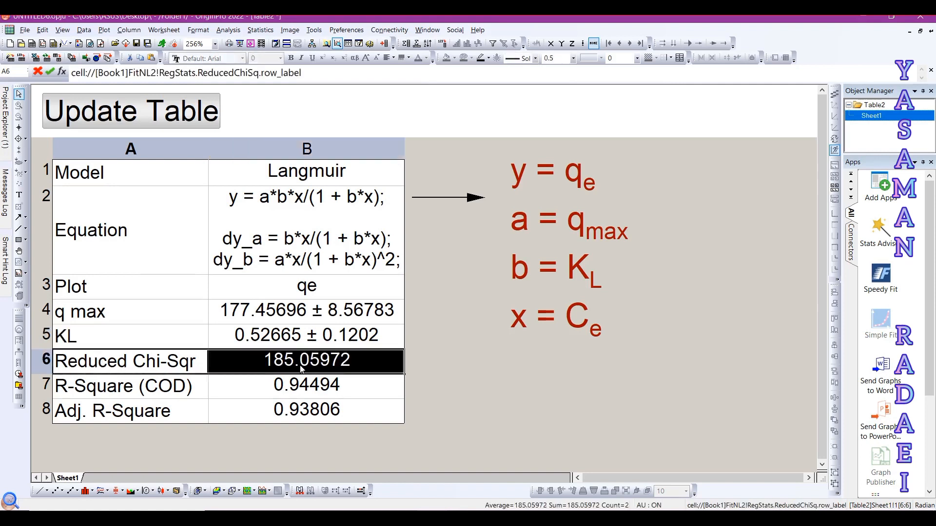
pyautogui.rightClick(282, 359)
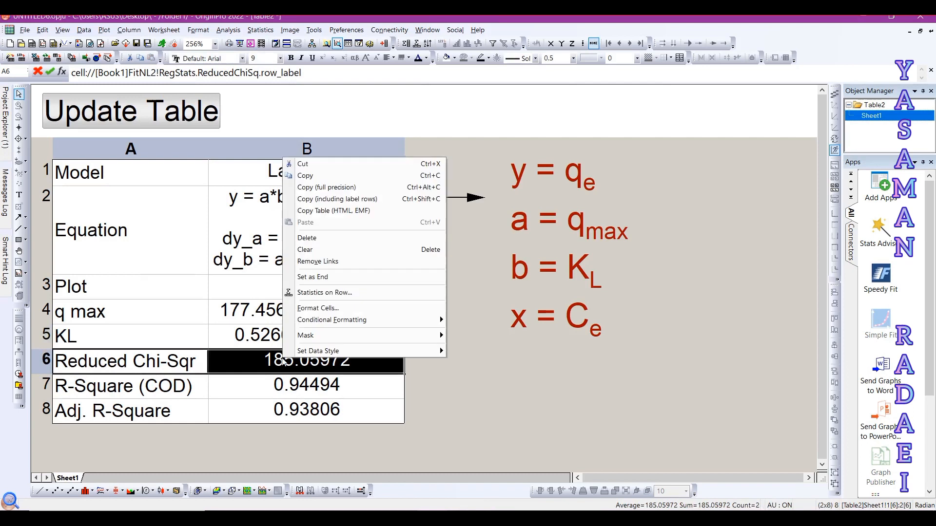
pyautogui.click(329, 239)
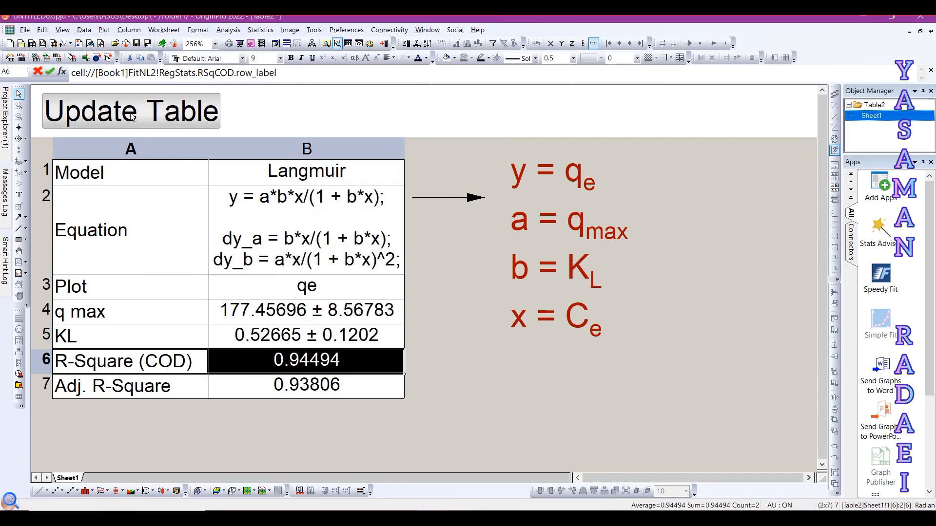
# Set the font of all cells in the results table sheet to Times New Roman
pyautogui.click(317, 247)
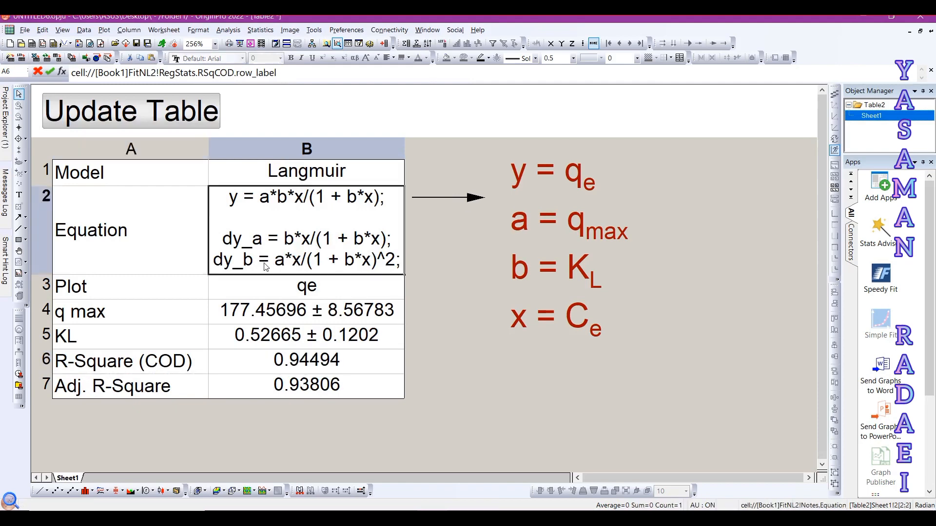
pyautogui.hotkey('ctrl', 'a')
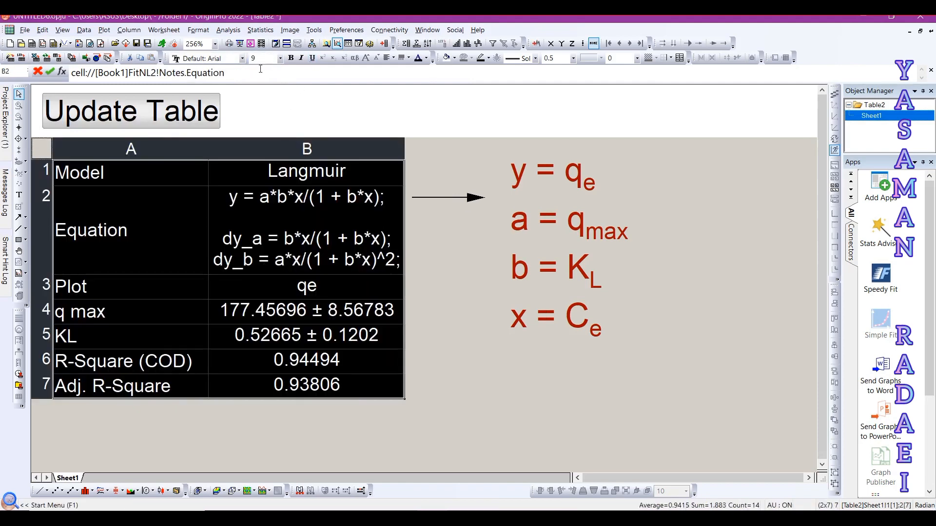
pyautogui.click(242, 58)
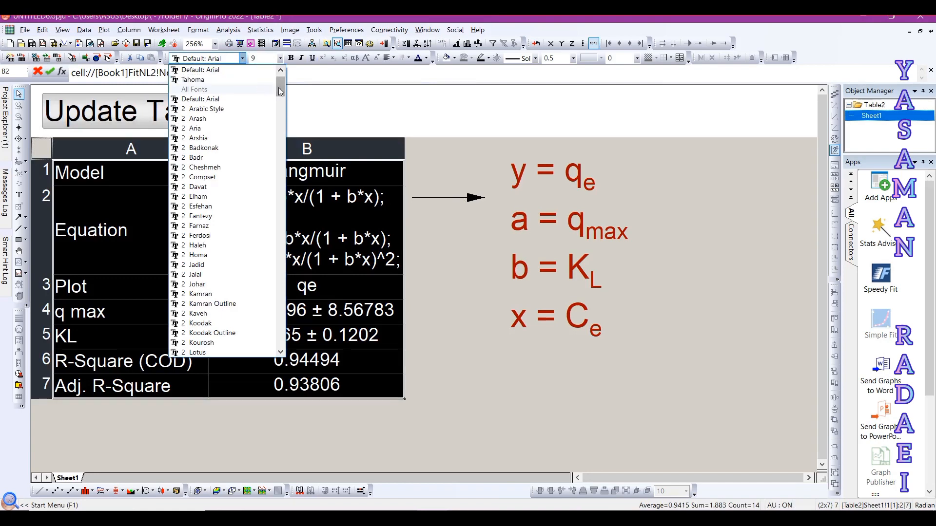
pyautogui.scroll(2, 281, 68)
pyautogui.click(204, 80)
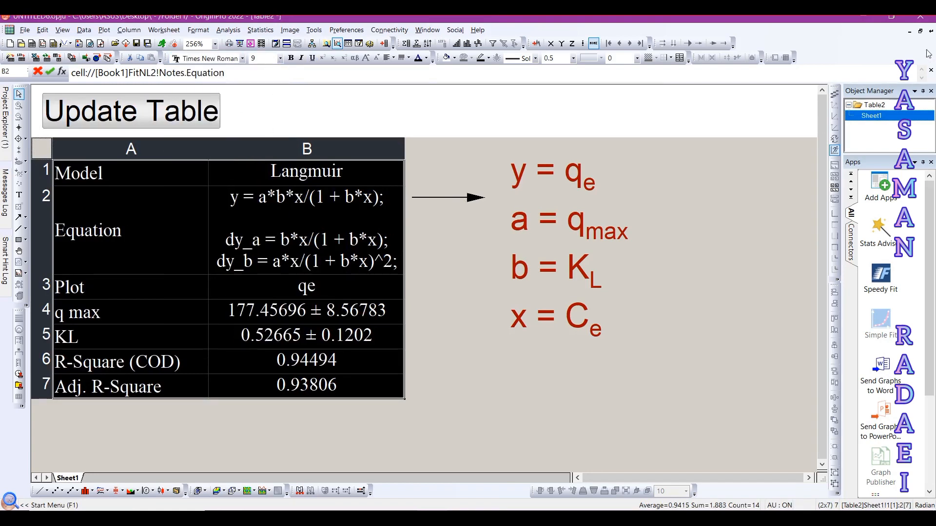
# Minimize the table window, then resize the results table on Graph2 and place it in the empty area below the fitted curve
pyautogui.click(920, 31)
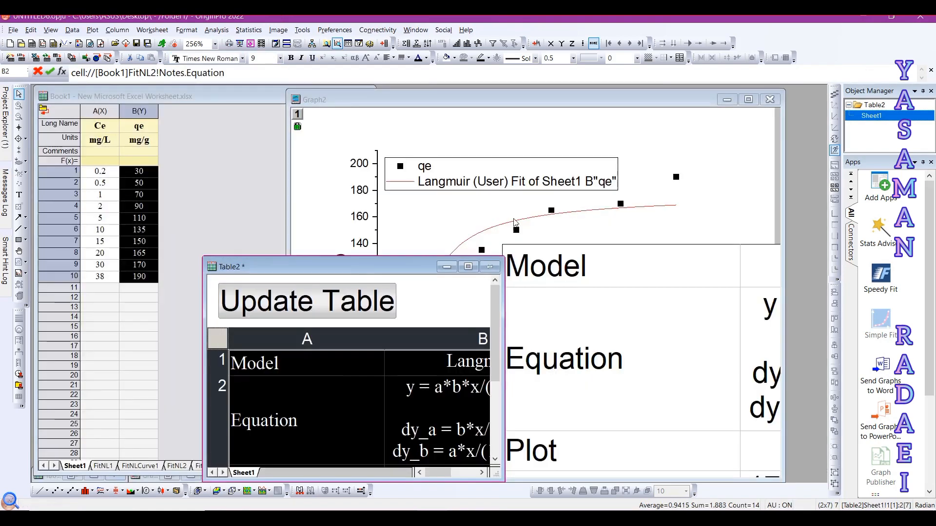
pyautogui.click(447, 267)
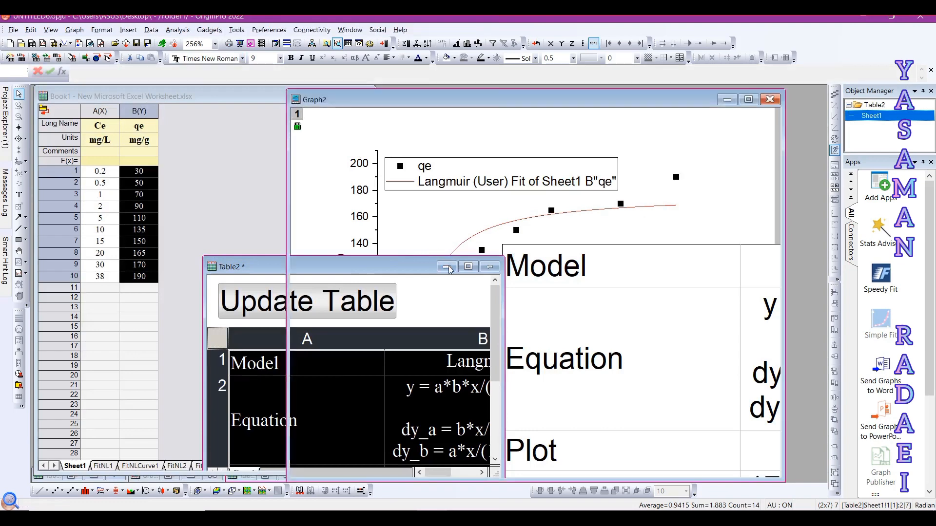
pyautogui.moveTo(514, 245); pyautogui.dragTo(317, 135)
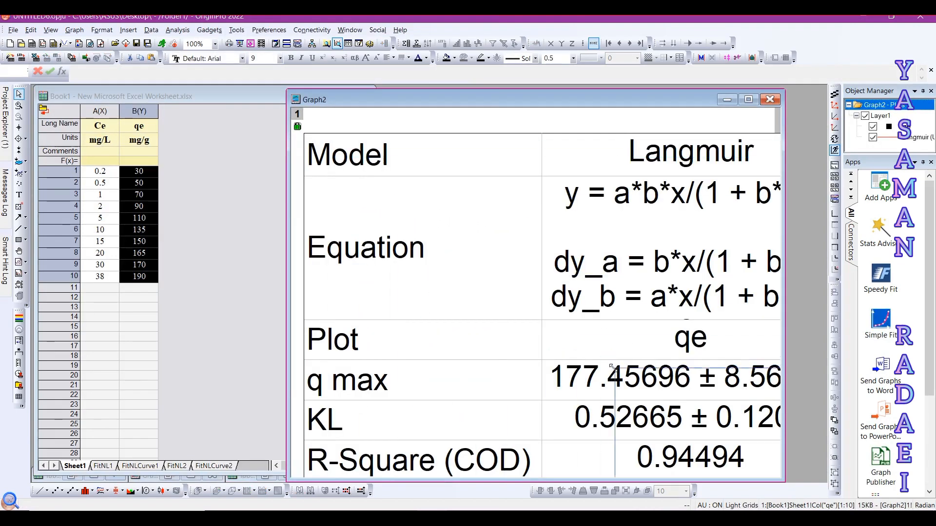
pyautogui.hotkey('ctrl', 'z')
pyautogui.moveTo(739, 433); pyautogui.dragTo(588, 301)
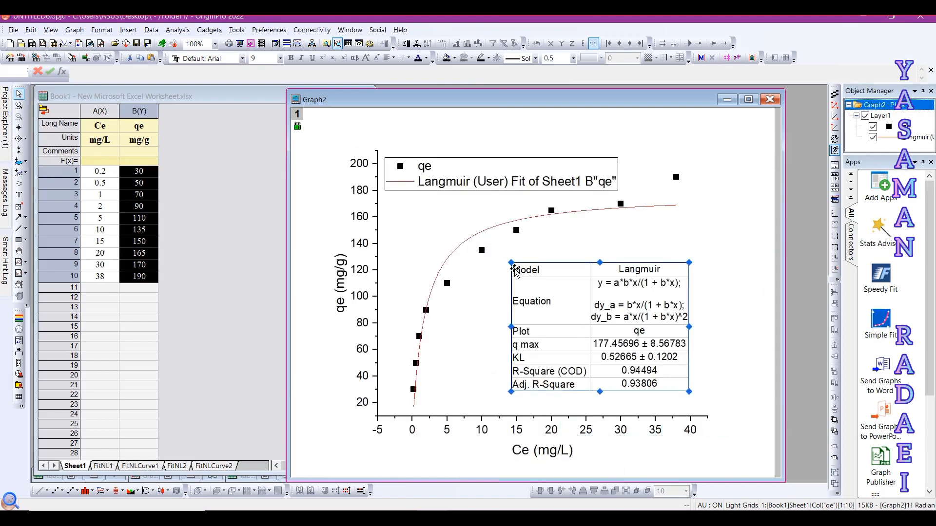
pyautogui.moveTo(511, 262); pyautogui.dragTo(490, 242)
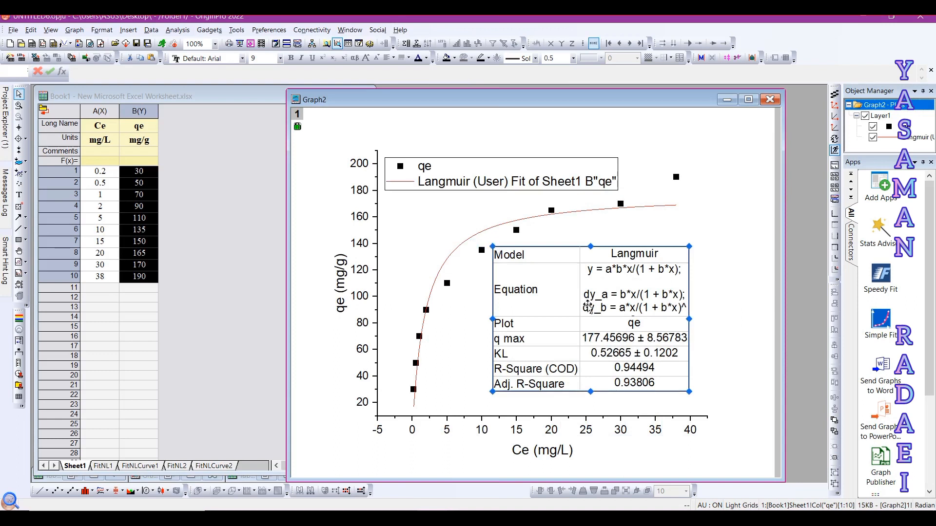
pyautogui.moveTo(590, 296); pyautogui.dragTo(592, 311)
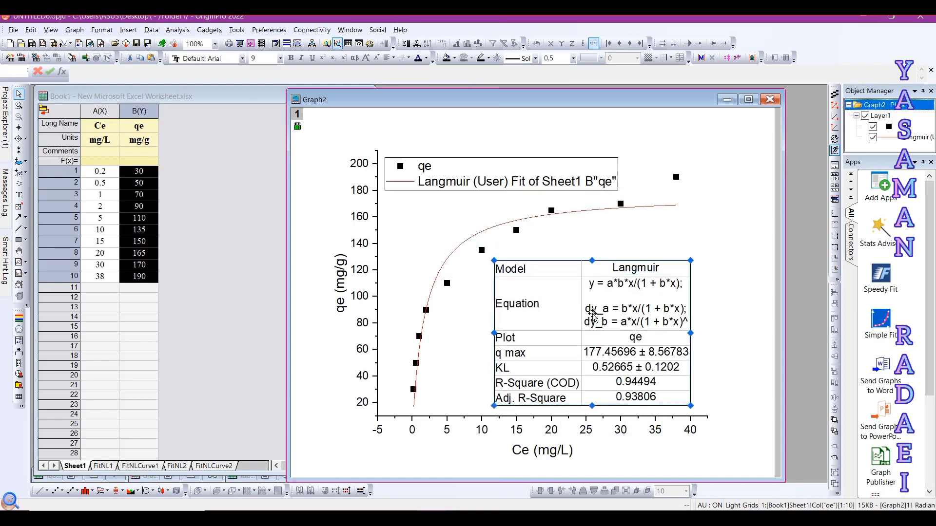
# Change the font of the results table placed on Graph2 to Times New Roman
pyautogui.click(240, 59)
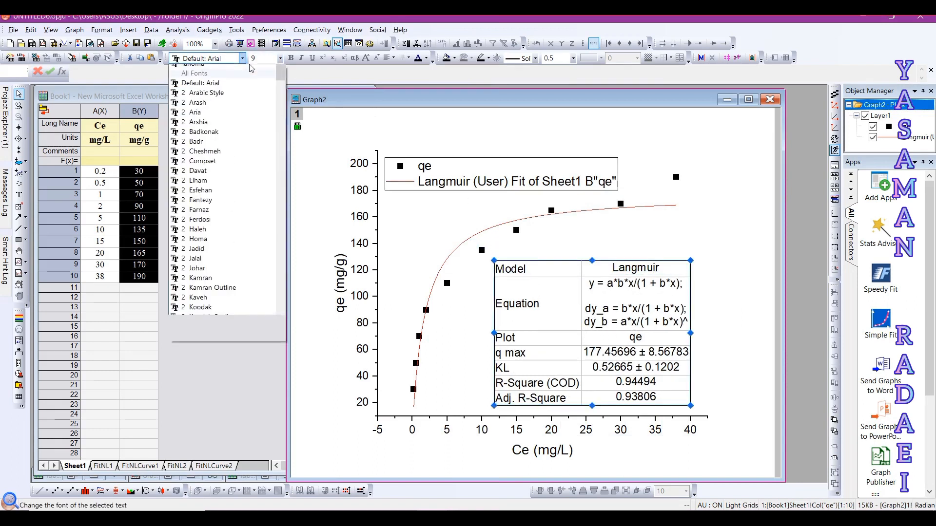
pyautogui.scroll(1, 234, 97)
pyautogui.click(244, 80)
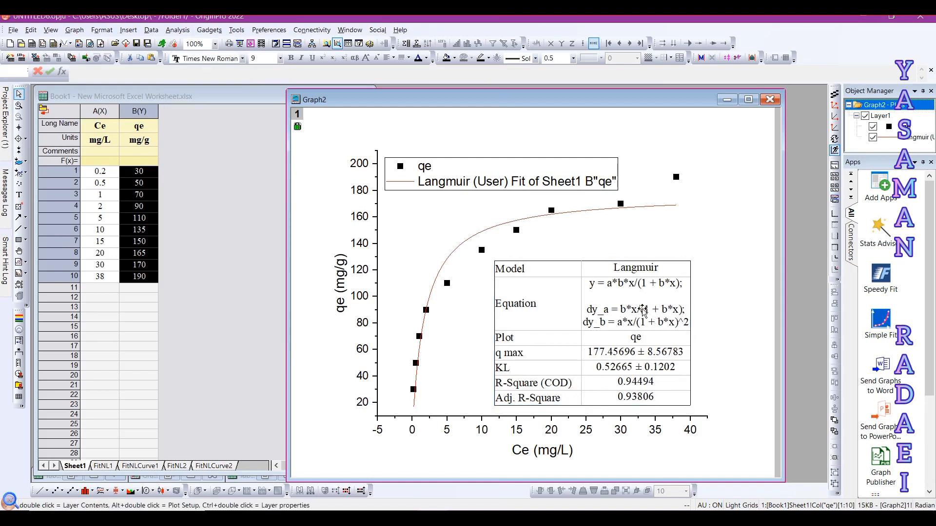
pyautogui.click(718, 306)
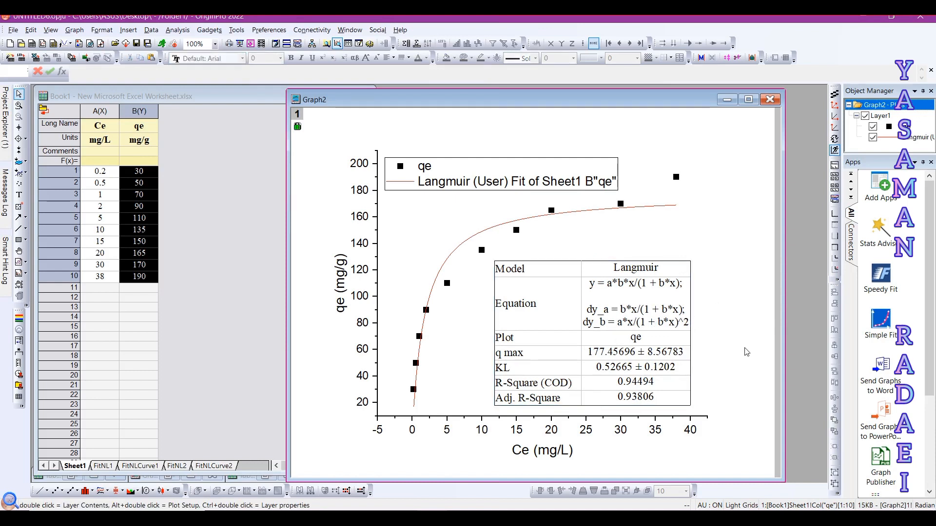
# Change the legend entry of the data points on Graph2 to "qe (Experimental)"
pyautogui.doubleClick(449, 182)
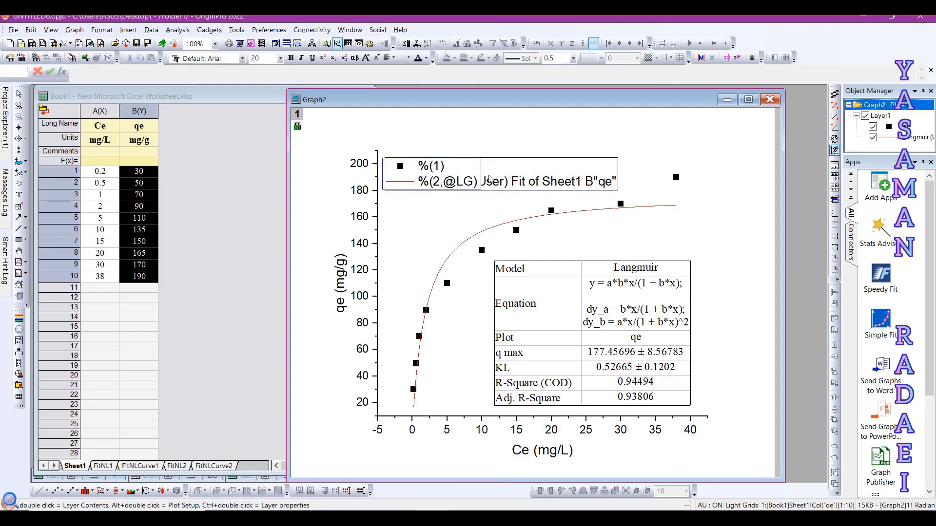
pyautogui.moveTo(445, 167); pyautogui.dragTo(421, 168)
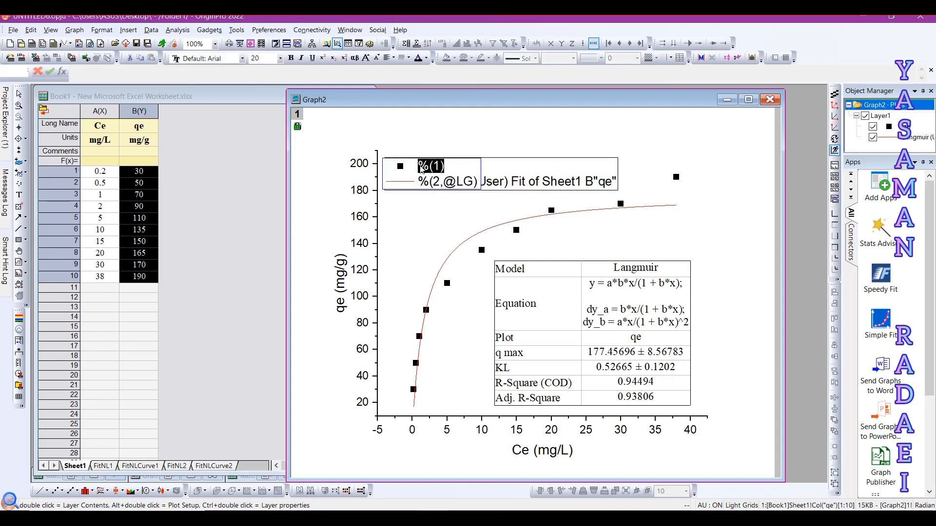
pyautogui.write('qe')
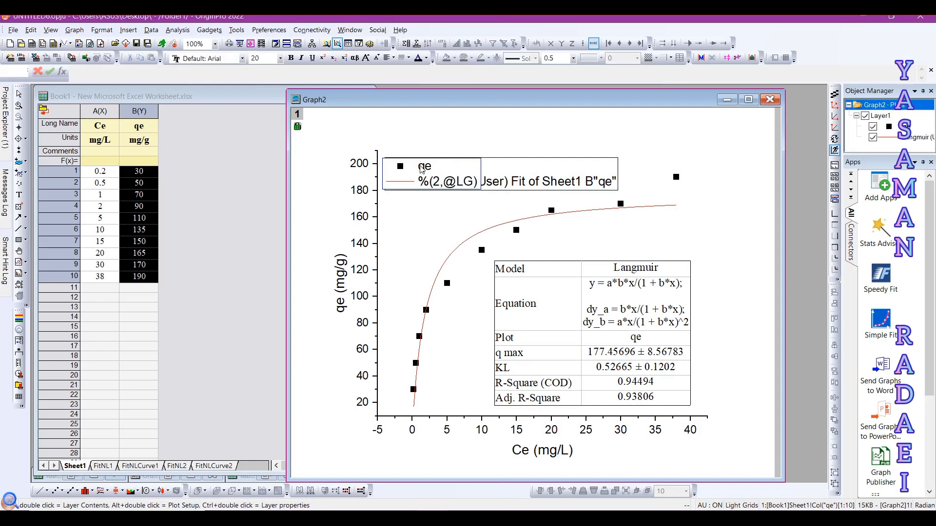
pyautogui.write(' ()')
pyautogui.write('Exper')
pyautogui.write('imenta')
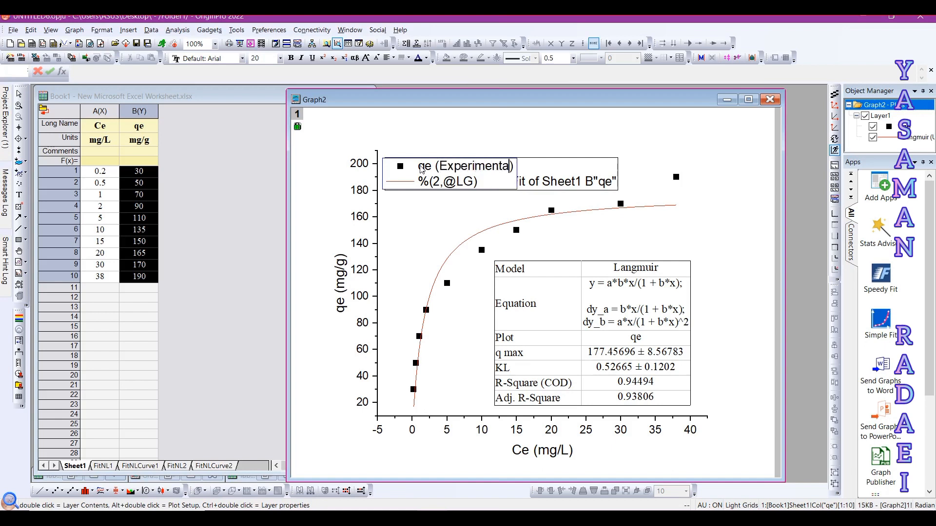
pyautogui.write('l')
# Format the "e" of "qe" in the Graph2 legend as a subscript
pyautogui.moveTo(422, 168); pyautogui.dragTo(425, 172)
pyautogui.click(334, 59)
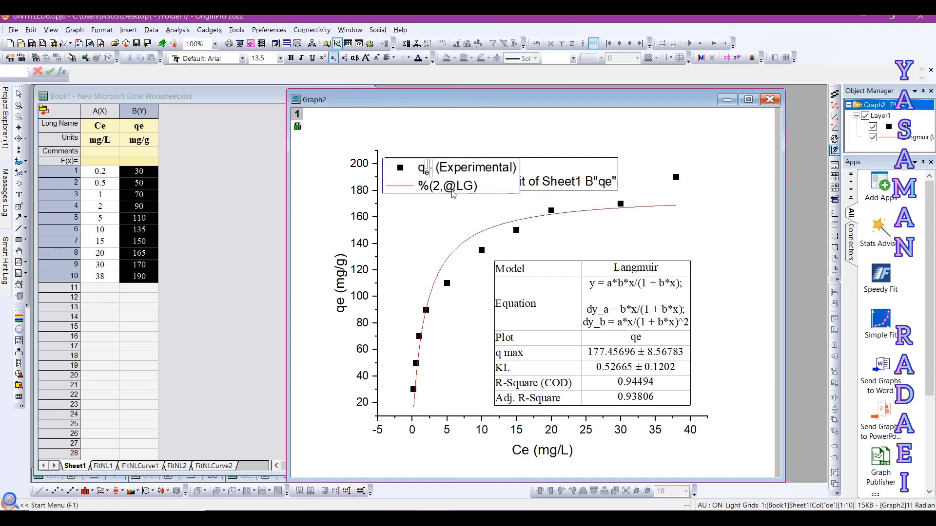
pyautogui.click(434, 171)
pyautogui.hotkey('ctrl', 'z')
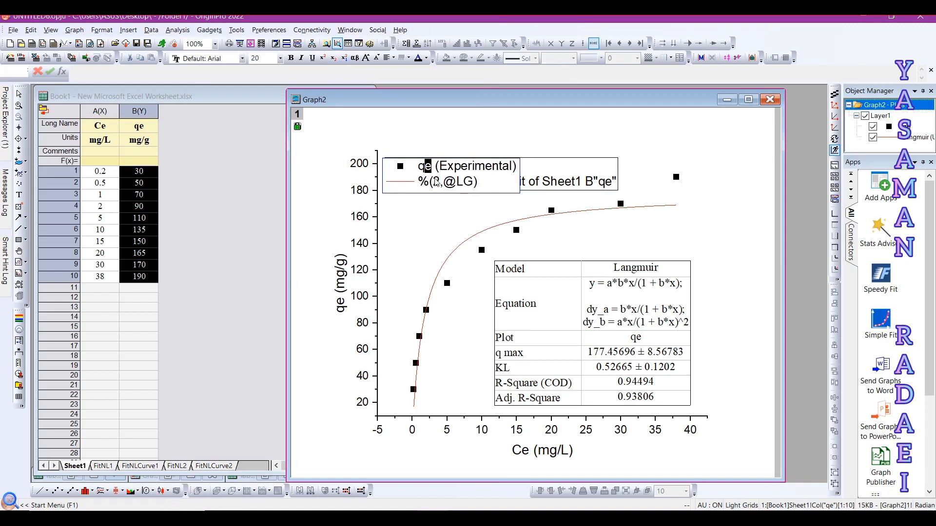
pyautogui.click(335, 59)
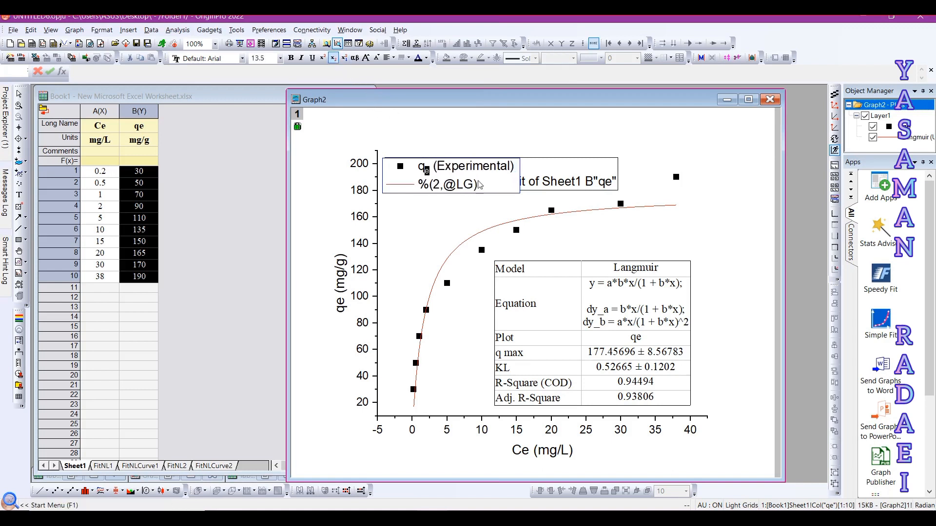
# Replace the fitted curve's legend entry on Graph2 with "Langmuir"
pyautogui.moveTo(479, 185); pyautogui.dragTo(419, 186)
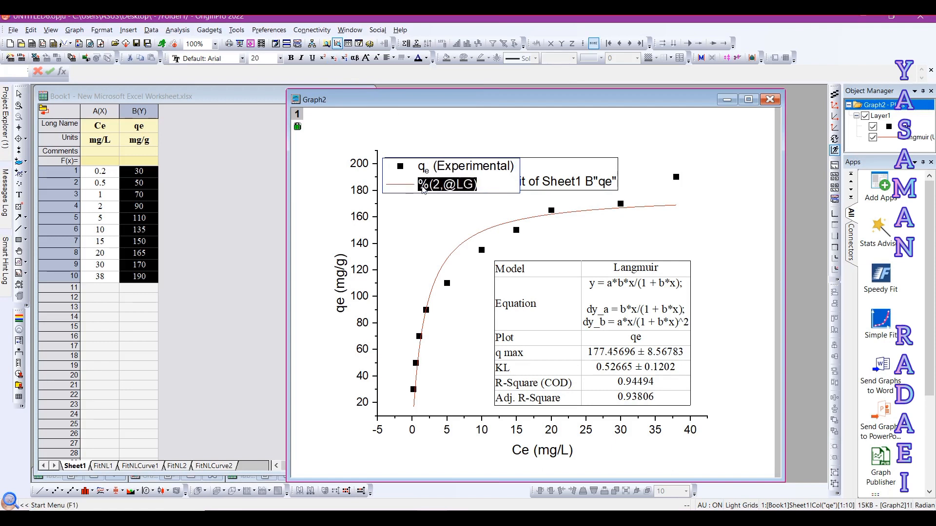
pyautogui.write('Lan')
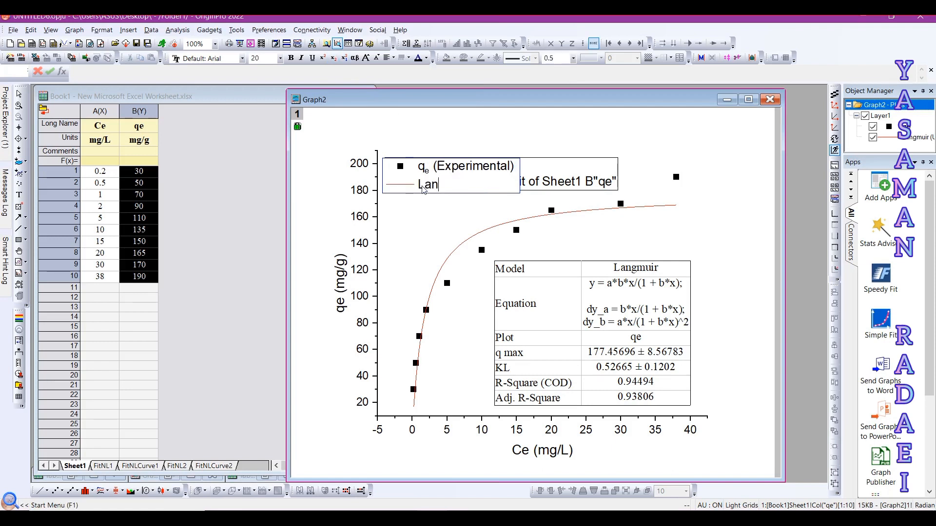
pyautogui.write('gmuir')
pyautogui.click(454, 232)
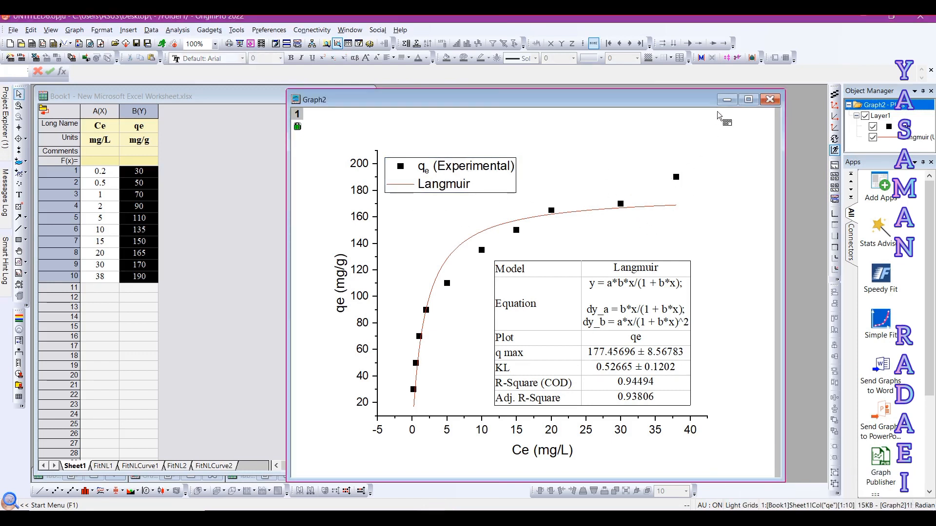
# Open the Langmuir fit report sheet FitNL2 and select the Adj. R-Square value in its Statistics table
pyautogui.click(639, 385)
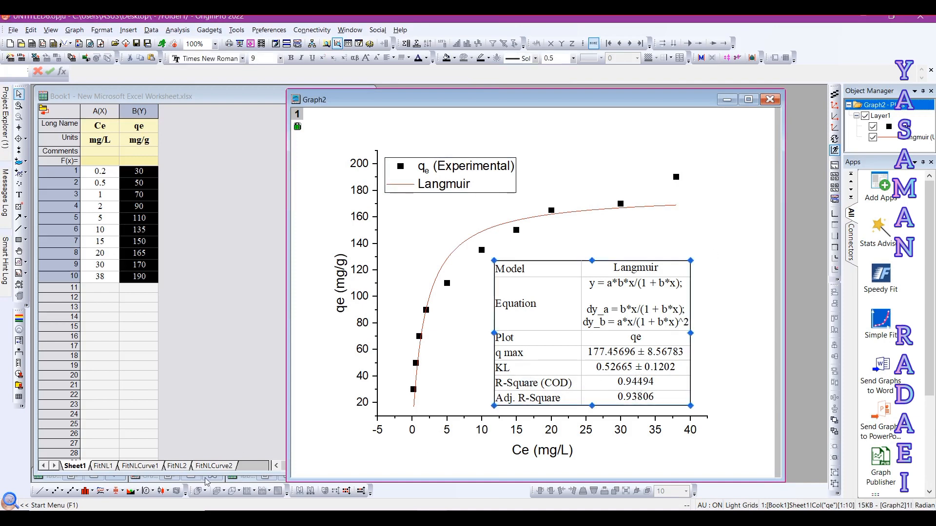
pyautogui.click(178, 466)
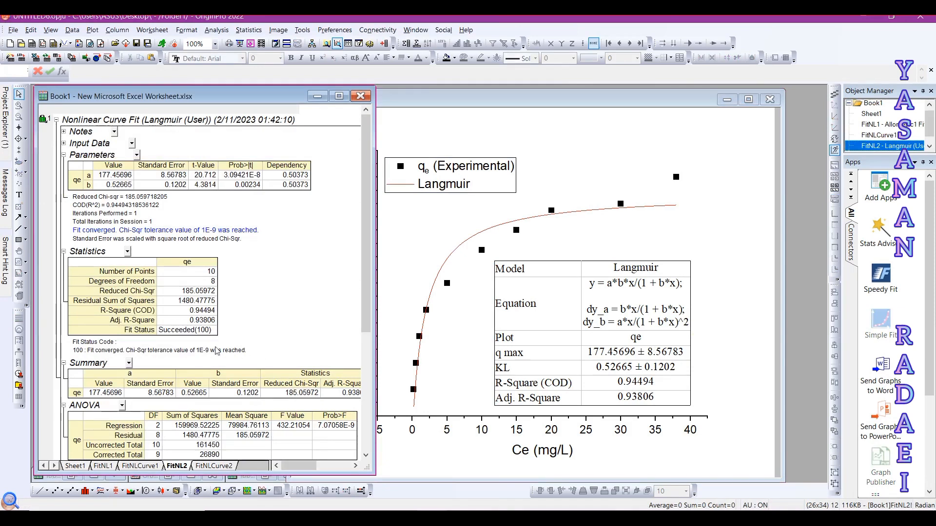
pyautogui.click(129, 324)
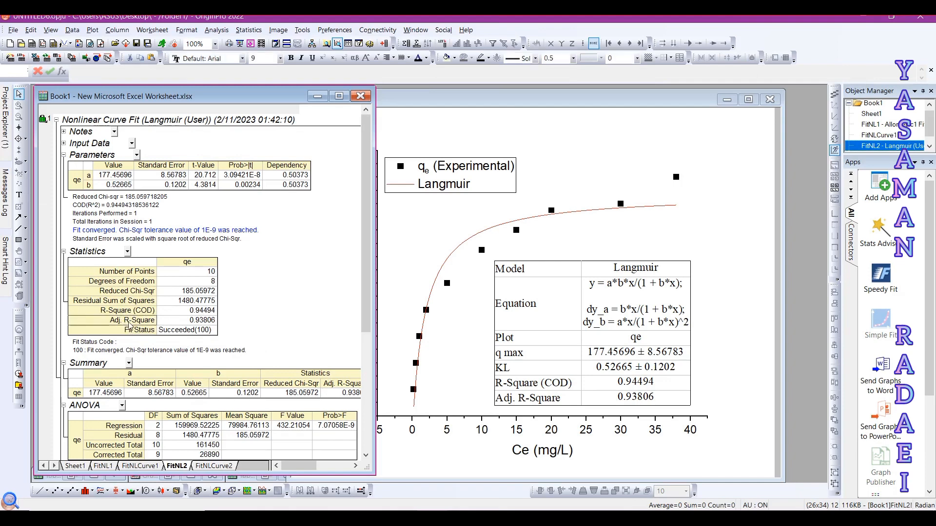
pyautogui.click(205, 322)
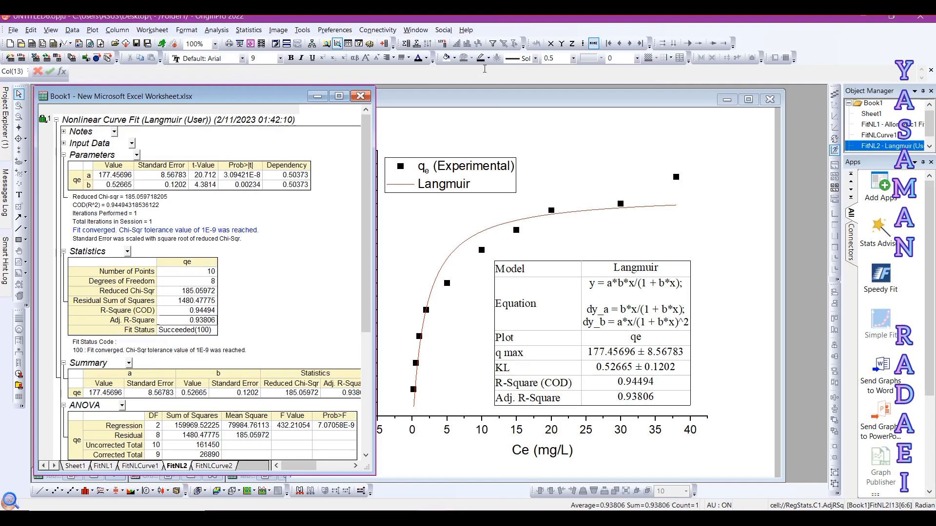
pyautogui.click(426, 58)
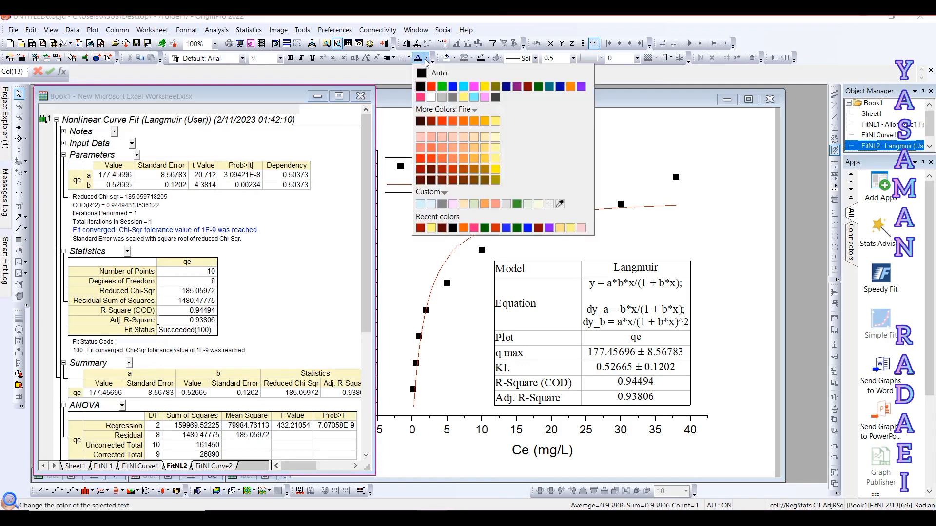
pyautogui.click(493, 140)
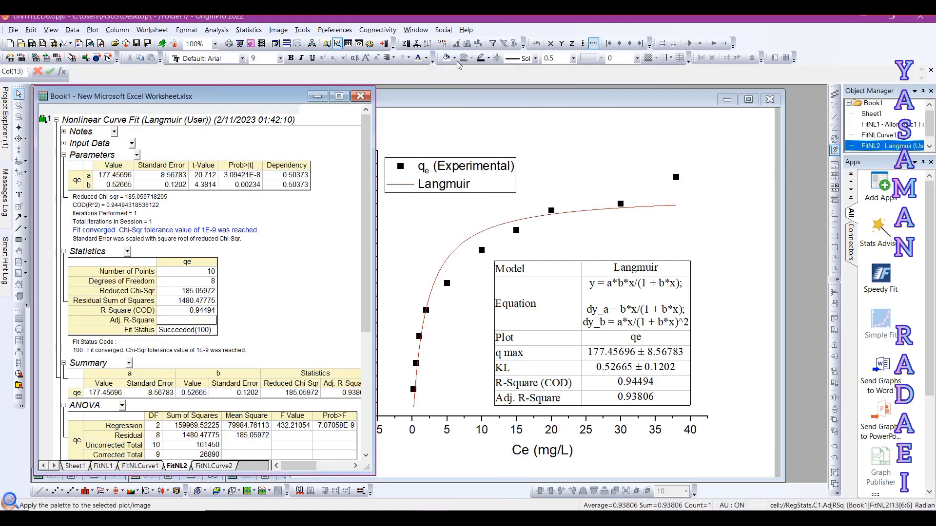
pyautogui.click(424, 60)
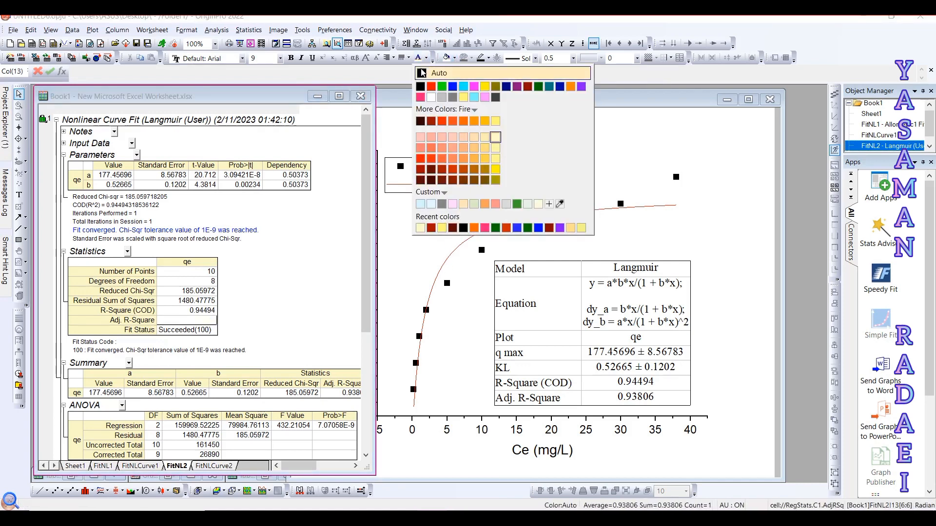
pyautogui.click(431, 73)
# Highlight the Adj. R-Square value cell in the Statistics table with a yellow fill
pyautogui.click(454, 59)
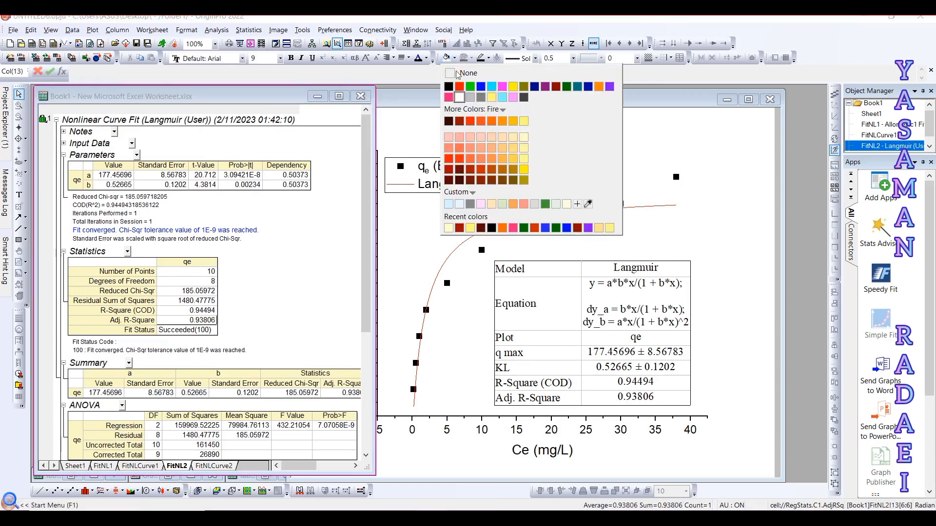
pyautogui.click(524, 142)
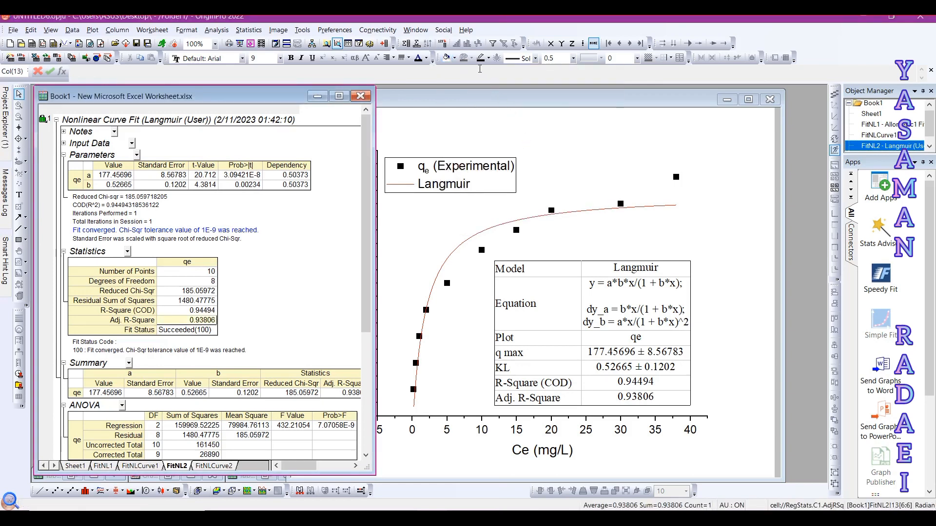
pyautogui.click(454, 59)
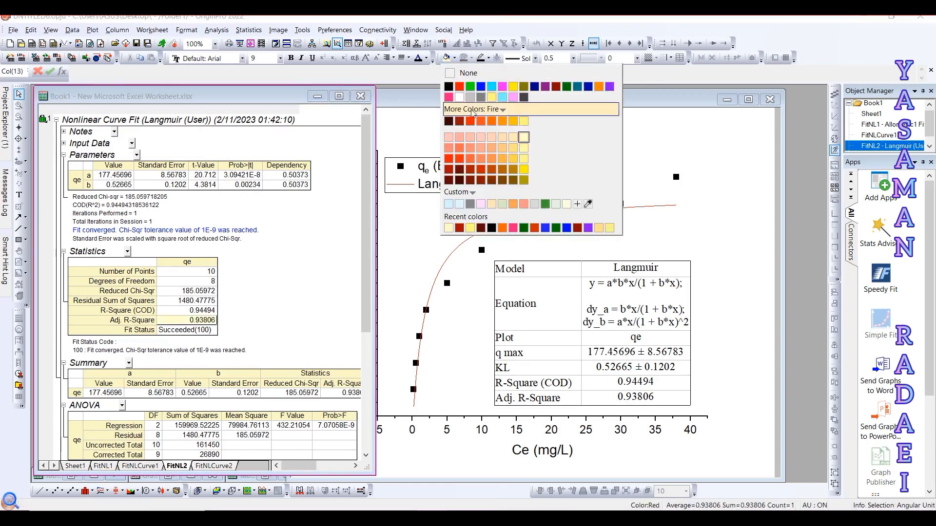
pyautogui.click(524, 121)
pyautogui.click(282, 333)
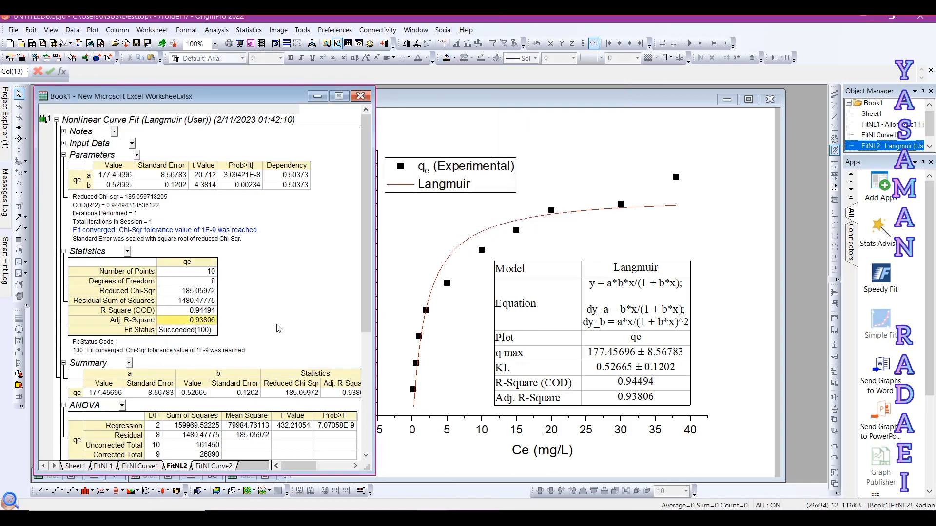
# Minimize the Graph2 window and return the workbook to Sheet1
pyautogui.click(564, 251)
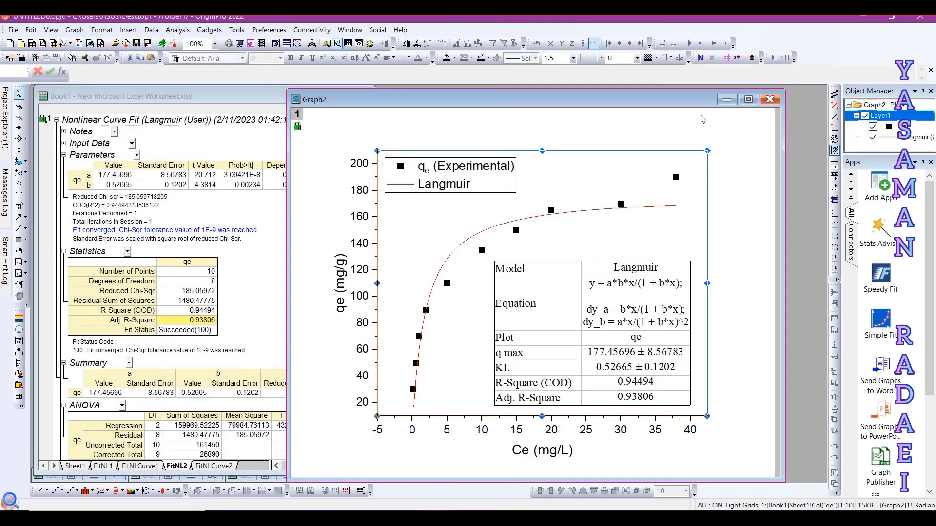
pyautogui.click(726, 100)
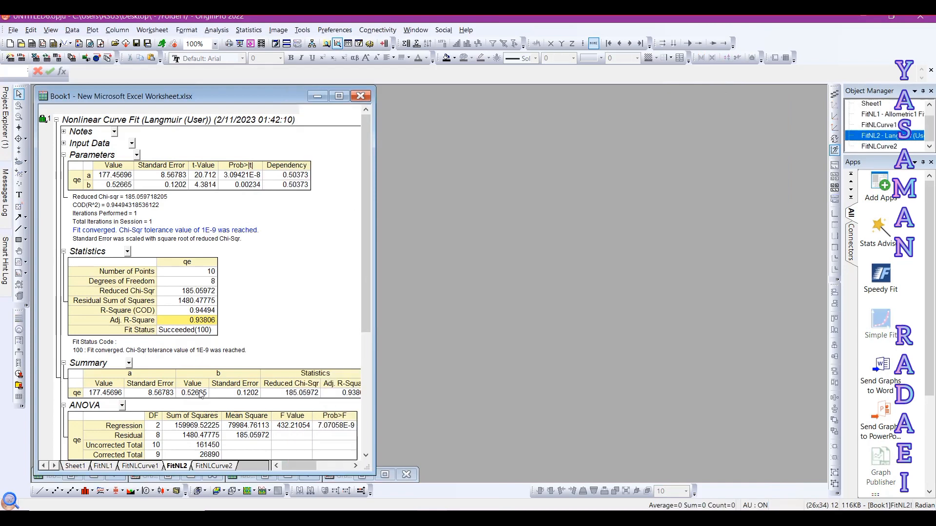
pyautogui.click(81, 466)
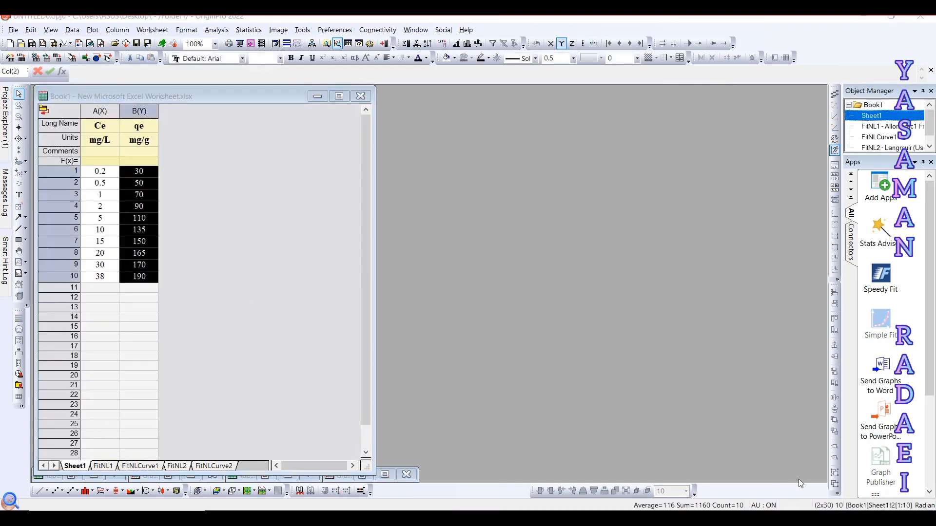
pyautogui.click(524, 258)
# Reopen Graph1 from the project, shrink its window and move it over the workbook
pyautogui.moveTo(4, 140)
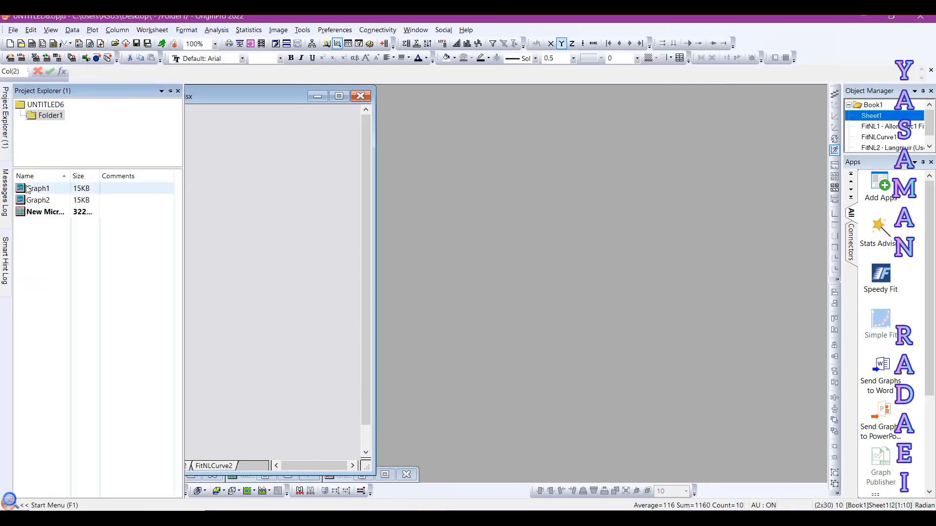
pyautogui.doubleClick(40, 192)
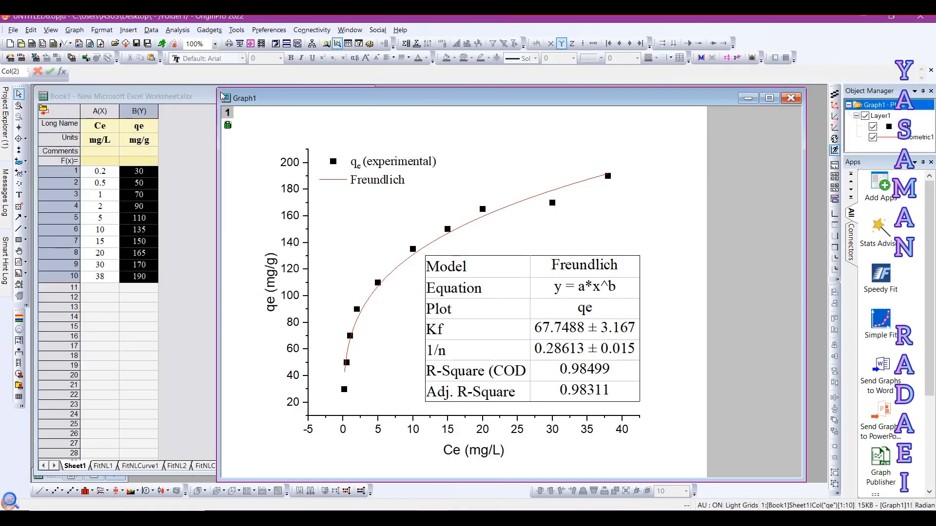
pyautogui.moveTo(214, 88); pyautogui.dragTo(476, 252)
pyautogui.moveTo(615, 272); pyautogui.dragTo(119, 157)
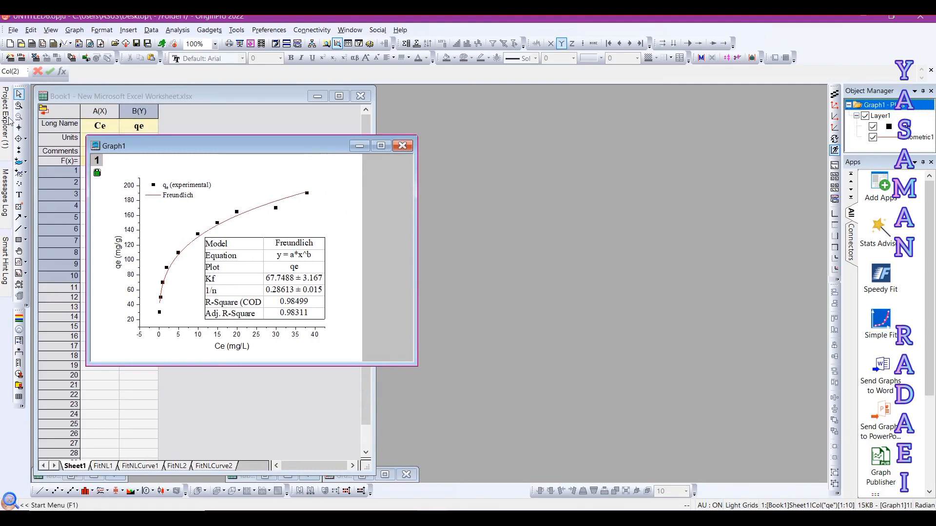
# Reopen Graph2 from the project and shrink its window so that Graph1 is uncovered
pyautogui.moveTo(4, 120)
pyautogui.doubleClick(38, 200)
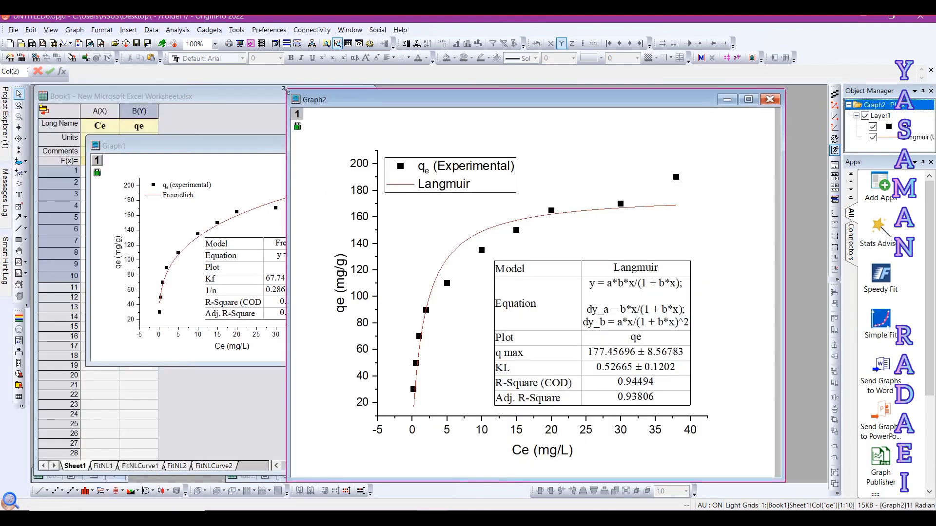
pyautogui.moveTo(286, 90); pyautogui.dragTo(449, 223)
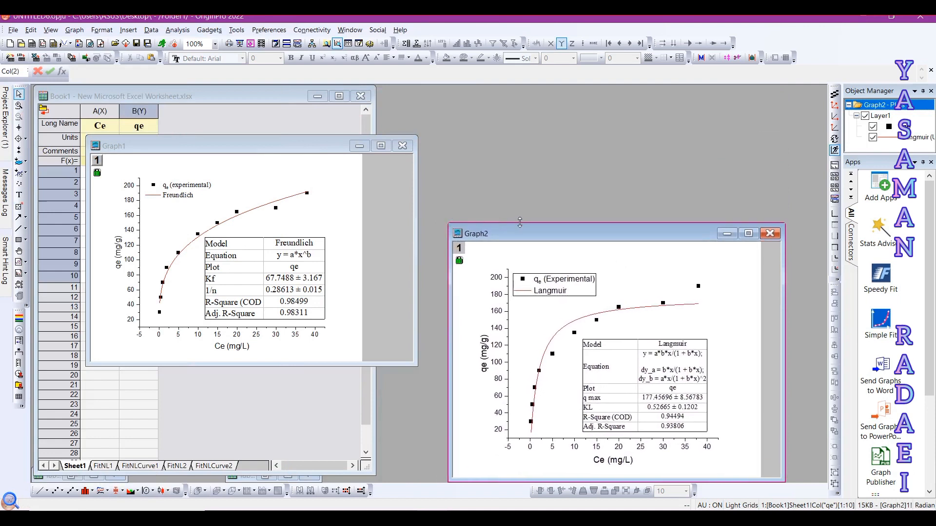
pyautogui.moveTo(520, 222); pyautogui.dragTo(410, 186)
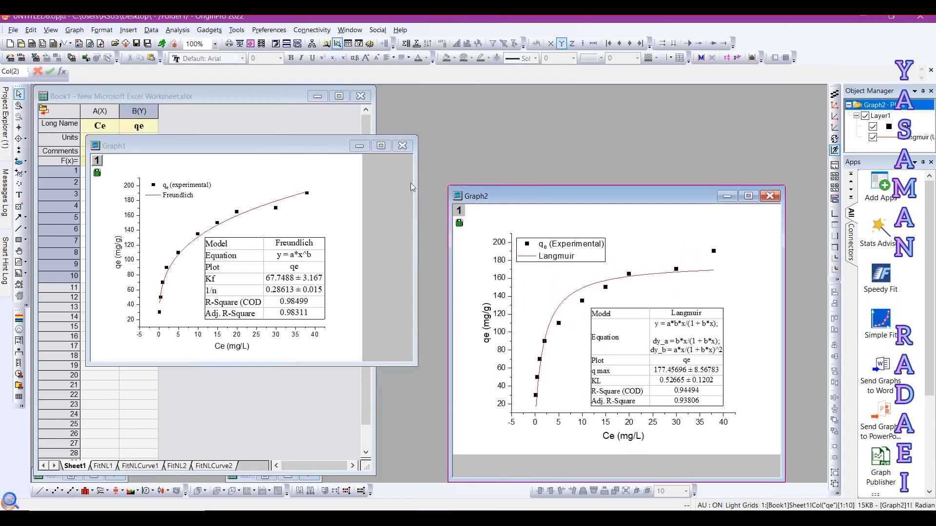
# Arrange the Graph1 and Graph2 windows side by side along the workspace's upper edge, resizing Graph2 to about Graph1's height
pyautogui.moveTo(285, 148); pyautogui.dragTo(282, 97)
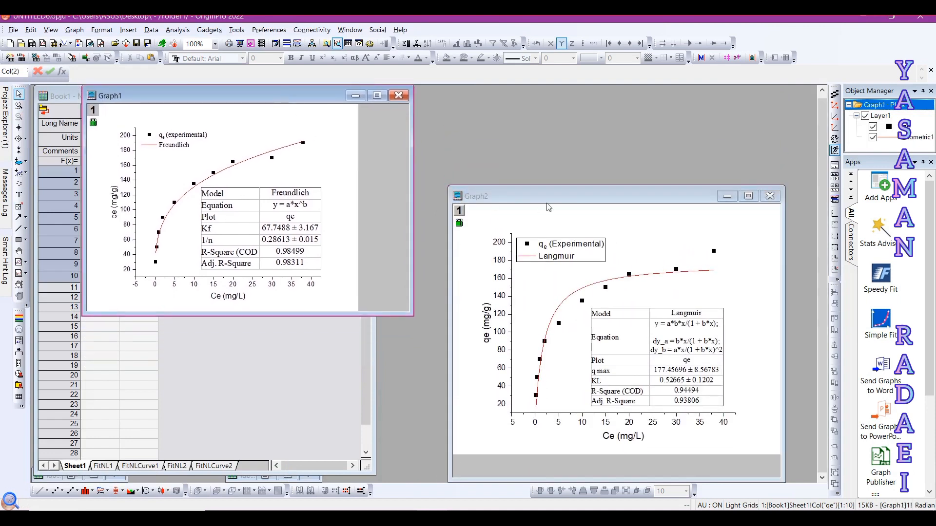
pyautogui.moveTo(632, 202); pyautogui.dragTo(459, 202)
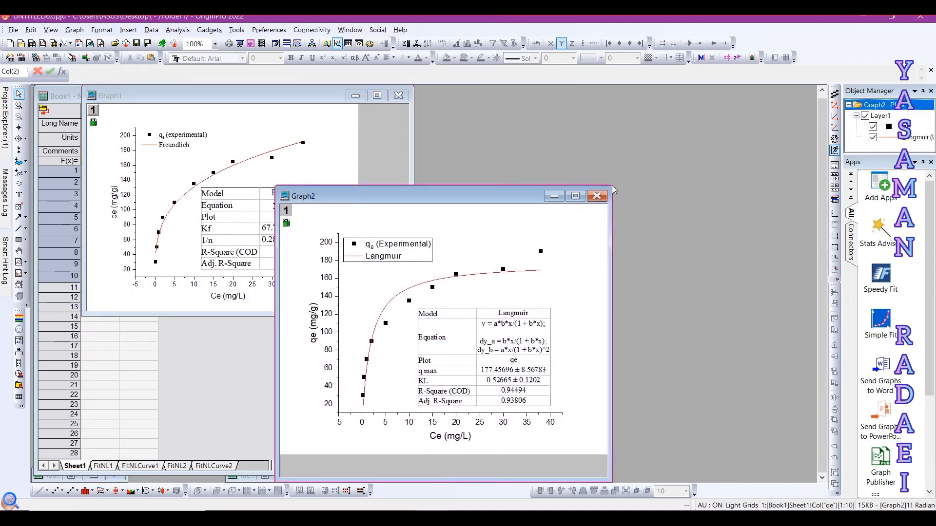
pyautogui.moveTo(613, 186); pyautogui.dragTo(529, 279)
pyautogui.moveTo(370, 290); pyautogui.dragTo(487, 109)
pyautogui.moveTo(645, 302); pyautogui.dragTo(672, 319)
pyautogui.moveTo(471, 108); pyautogui.dragTo(498, 98)
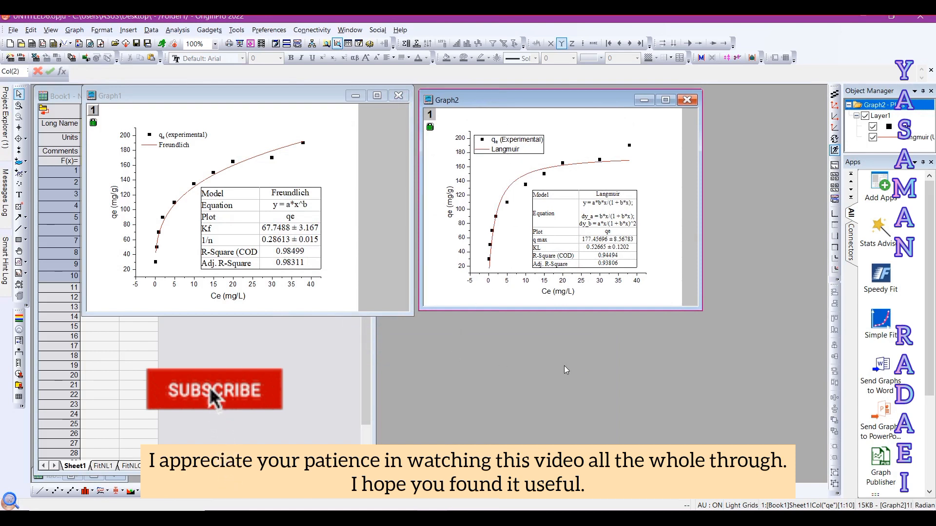